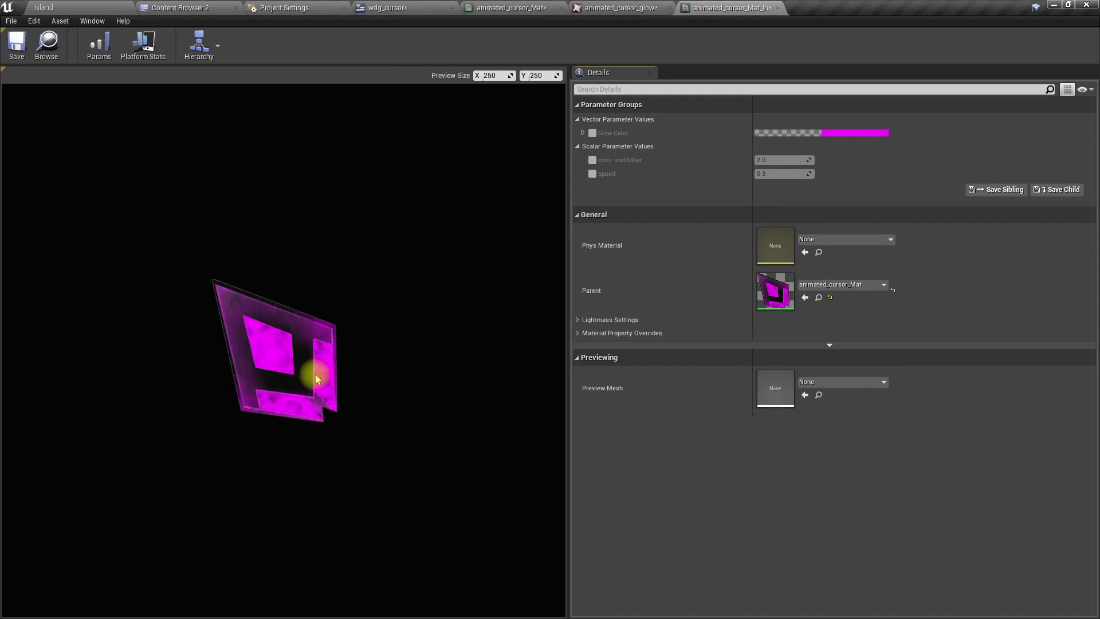
# Enable the material instance's Glow Color override and try several hues, keeping magenta.
pyautogui.click(592, 133)
pyautogui.click(853, 133)
pyautogui.moveTo(673, 244); pyautogui.dragTo(706, 174)
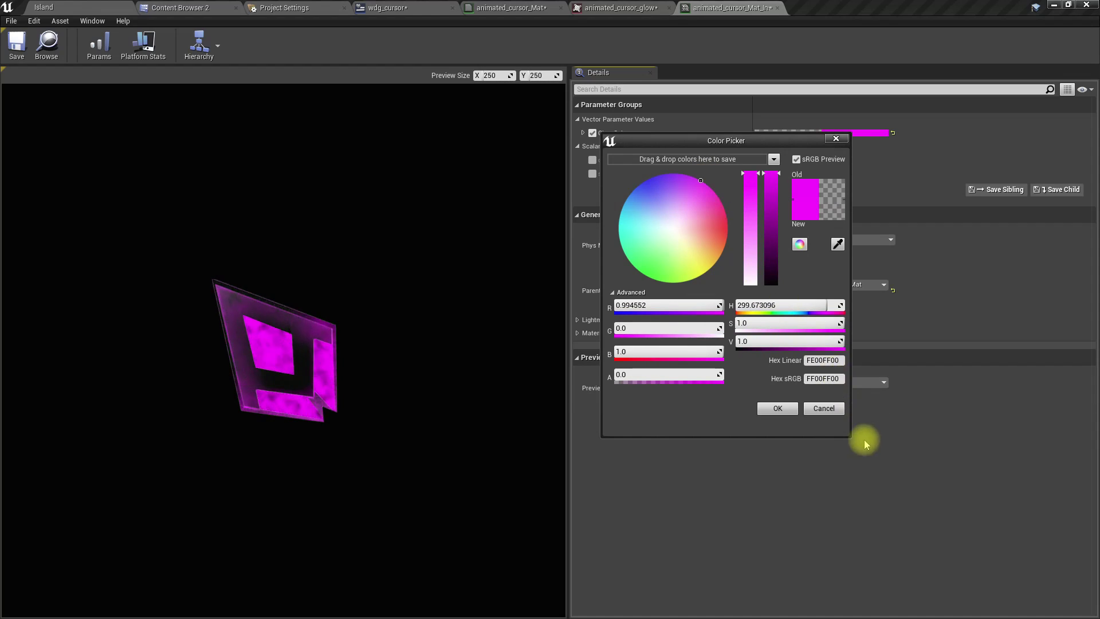
pyautogui.click(779, 409)
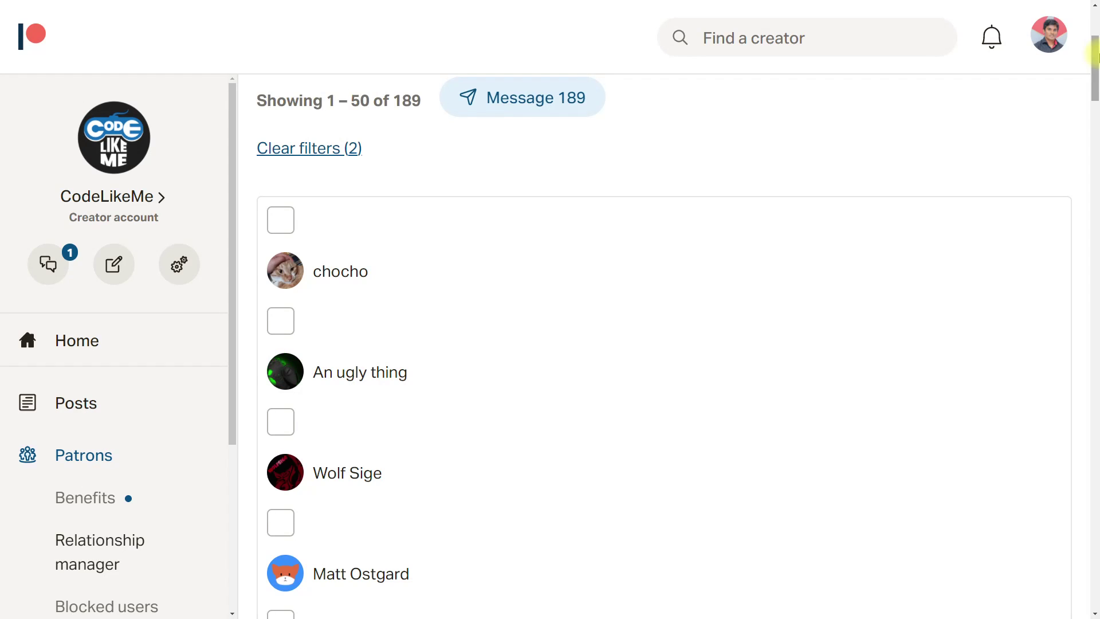
pyautogui.moveTo(1092, 86); pyautogui.dragTo(1094, 612)
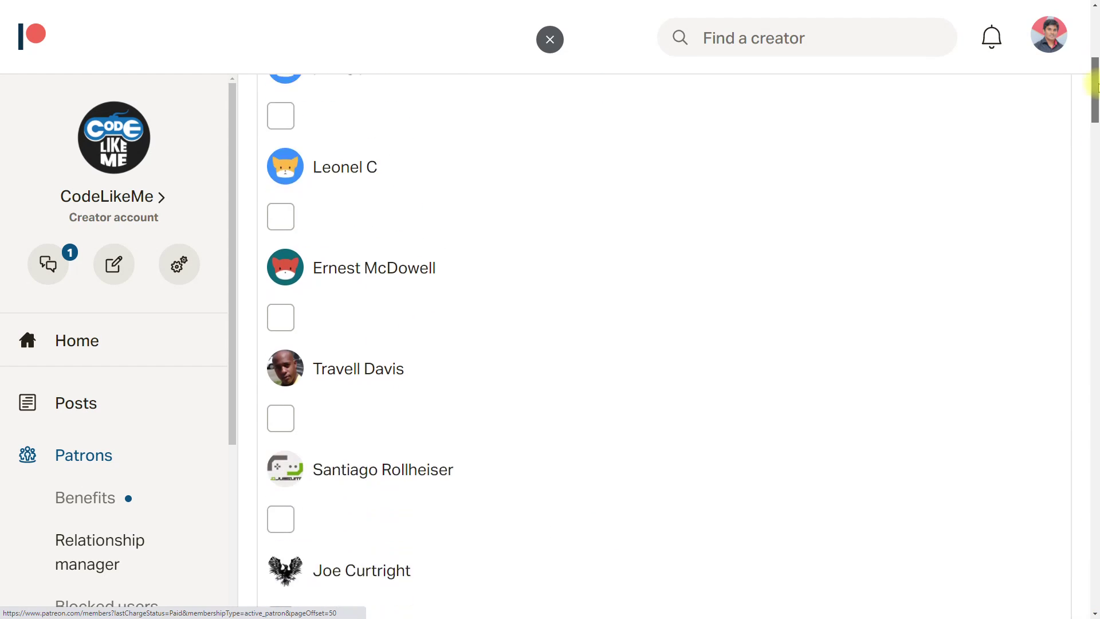
# Scroll through the Patreon patrons list to its last page, page 4.
pyautogui.moveTo(1092, 86); pyautogui.dragTo(1094, 612)
pyautogui.moveTo(1092, 86); pyautogui.dragTo(1094, 573)
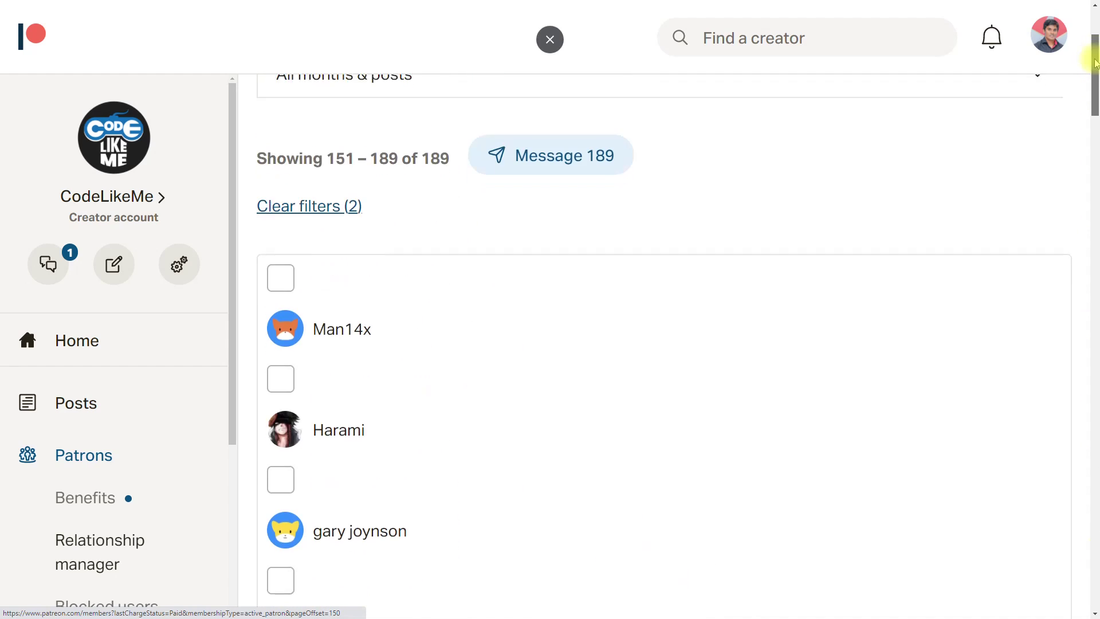
pyautogui.moveTo(1092, 86); pyautogui.dragTo(1094, 573)
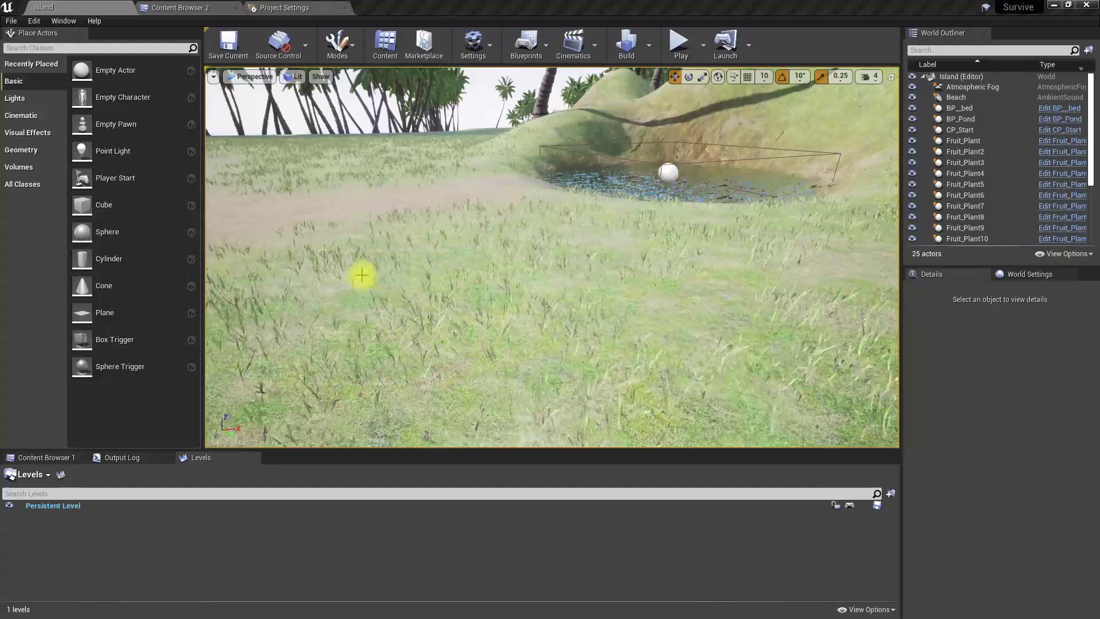
# Play the level in the editor, run to the fruit plants, and toggle the inventory.
pyautogui.moveTo(378, 279); pyautogui.dragTo(381, 275)
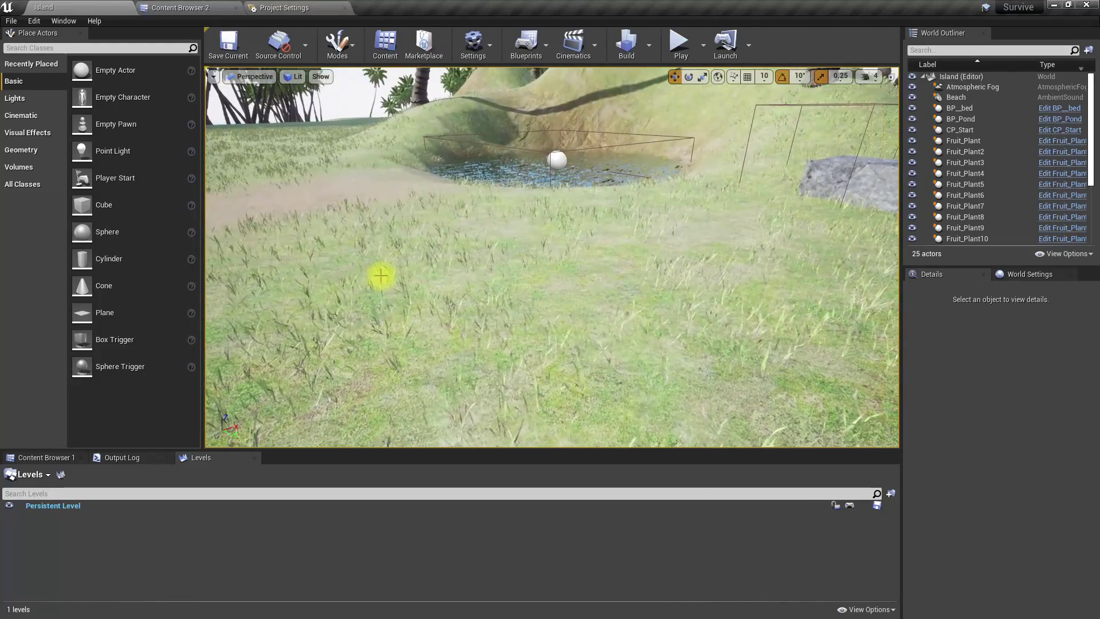
pyautogui.hotkey('alt', 'p')
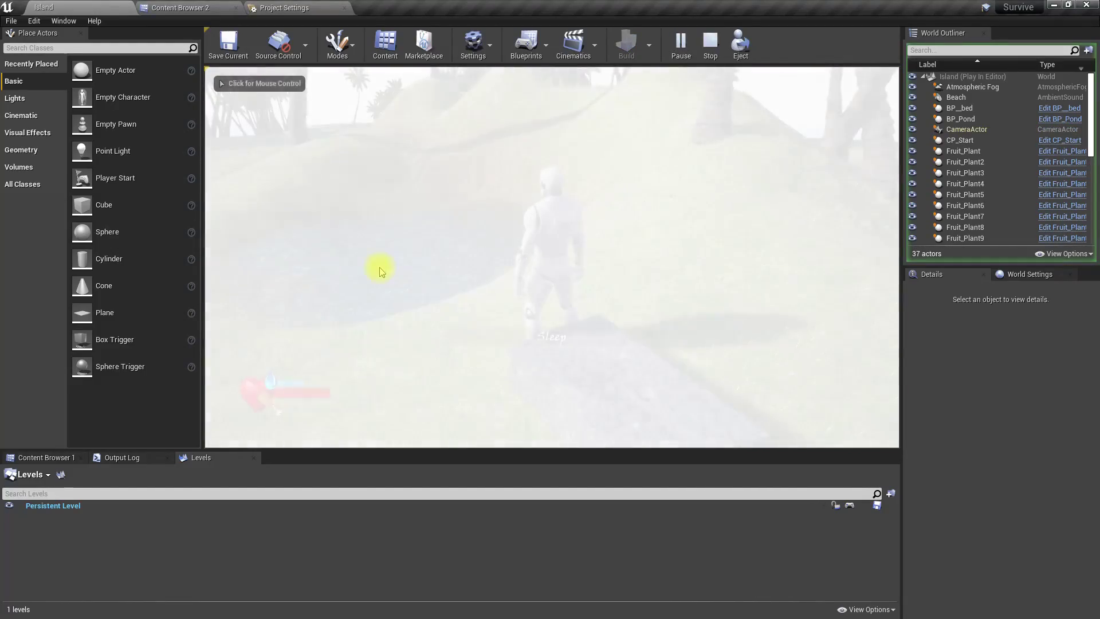
pyautogui.press('w')
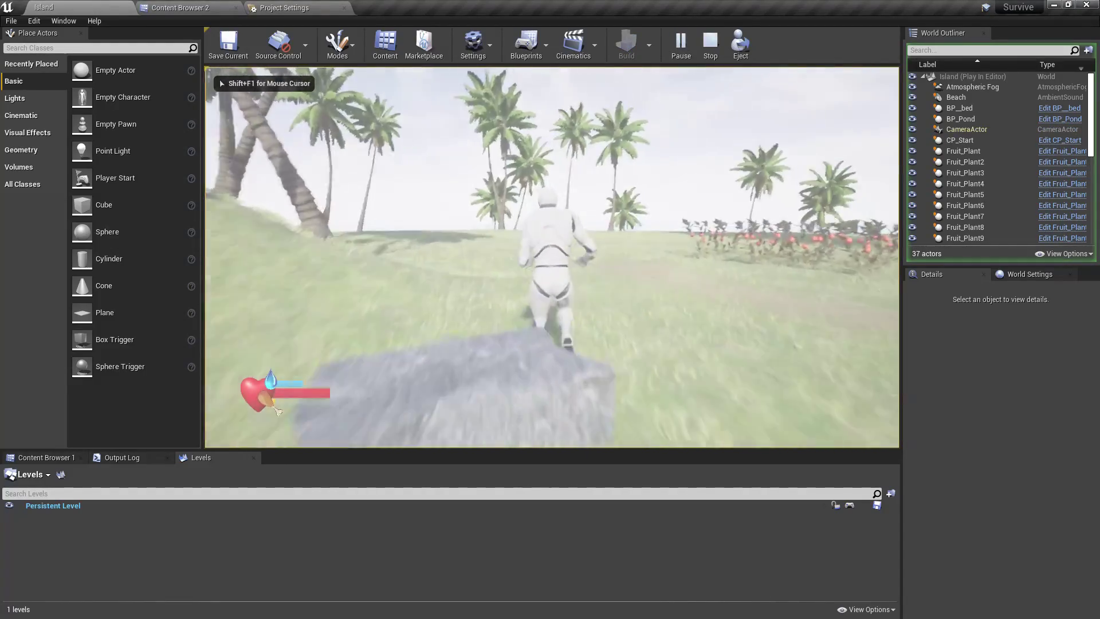
pyautogui.press('i')
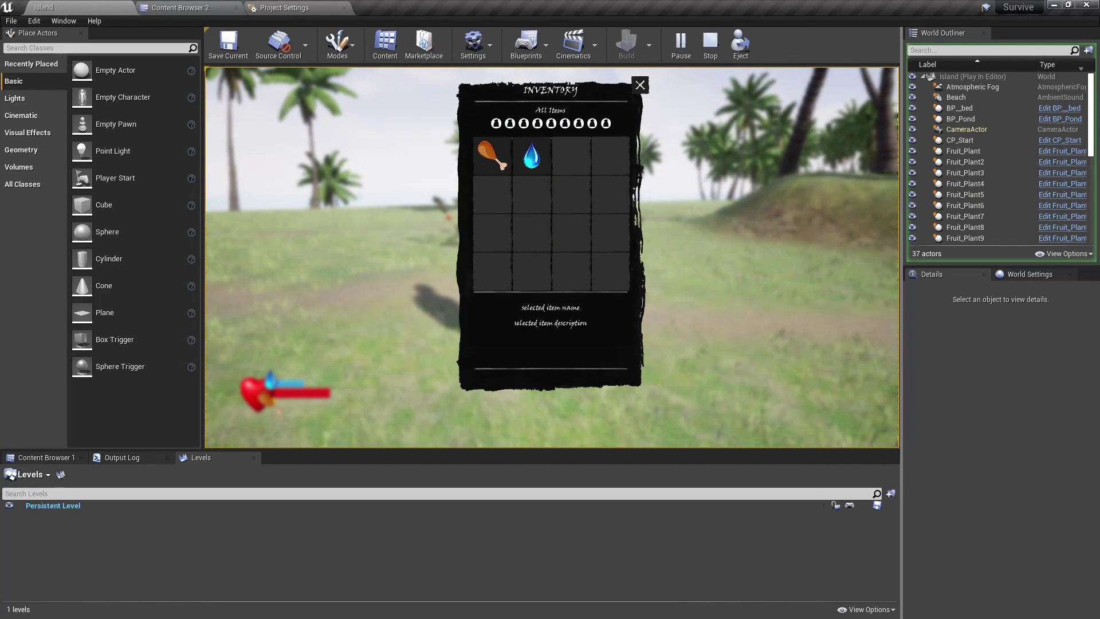
pyautogui.press('i')
# In full screen, inspect the water and Rabbit Meat inventory items, then stop the play session.
pyautogui.press('F11')
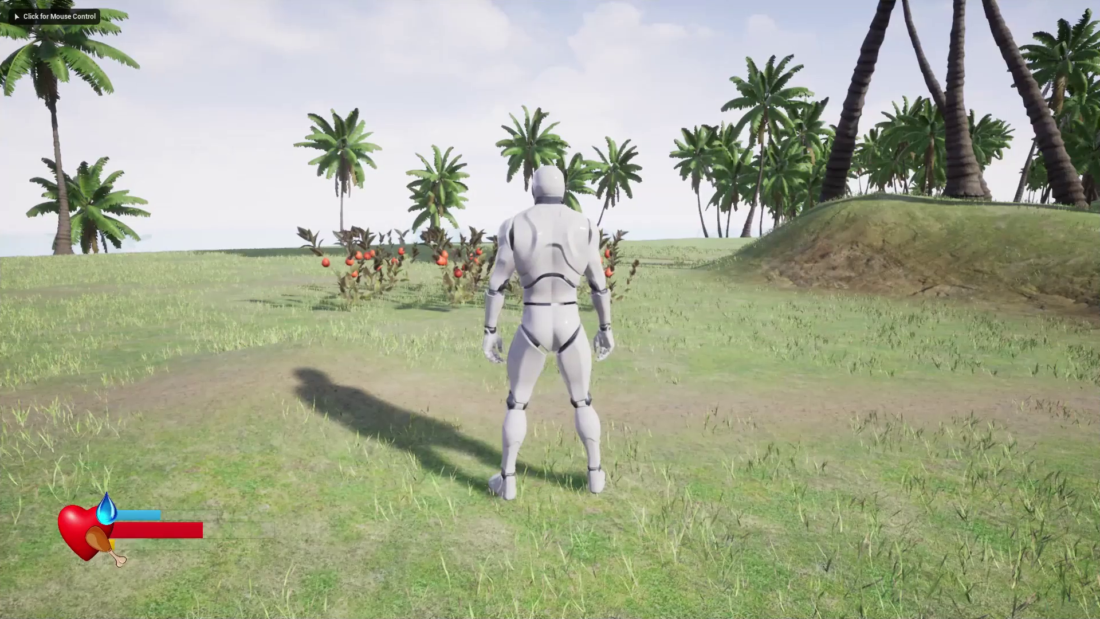
pyautogui.press('i')
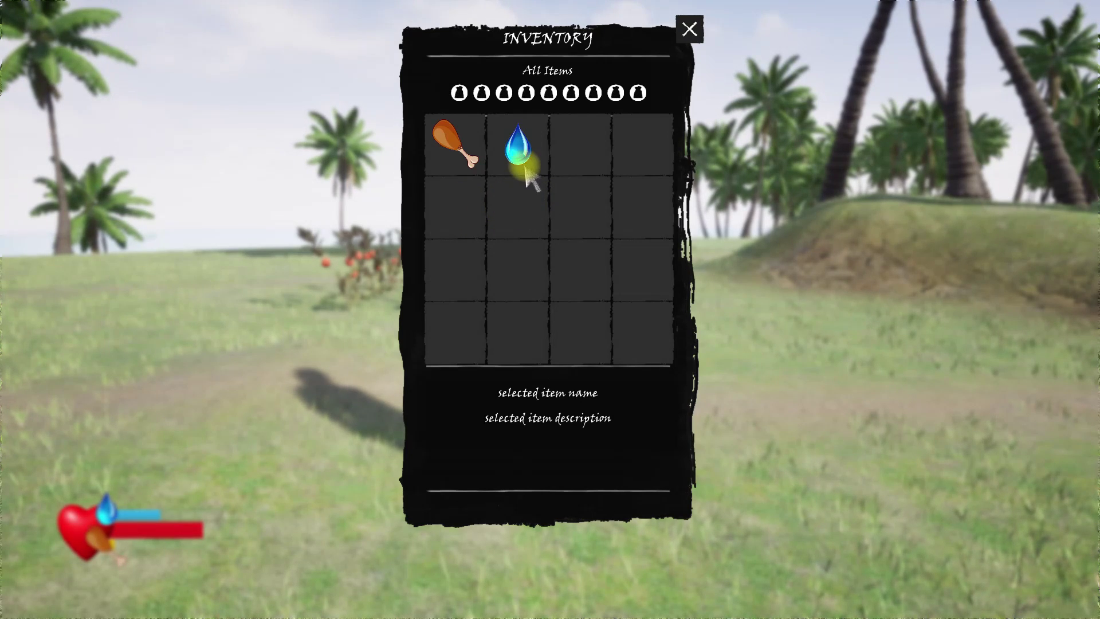
pyautogui.click(518, 150)
pyautogui.click(453, 145)
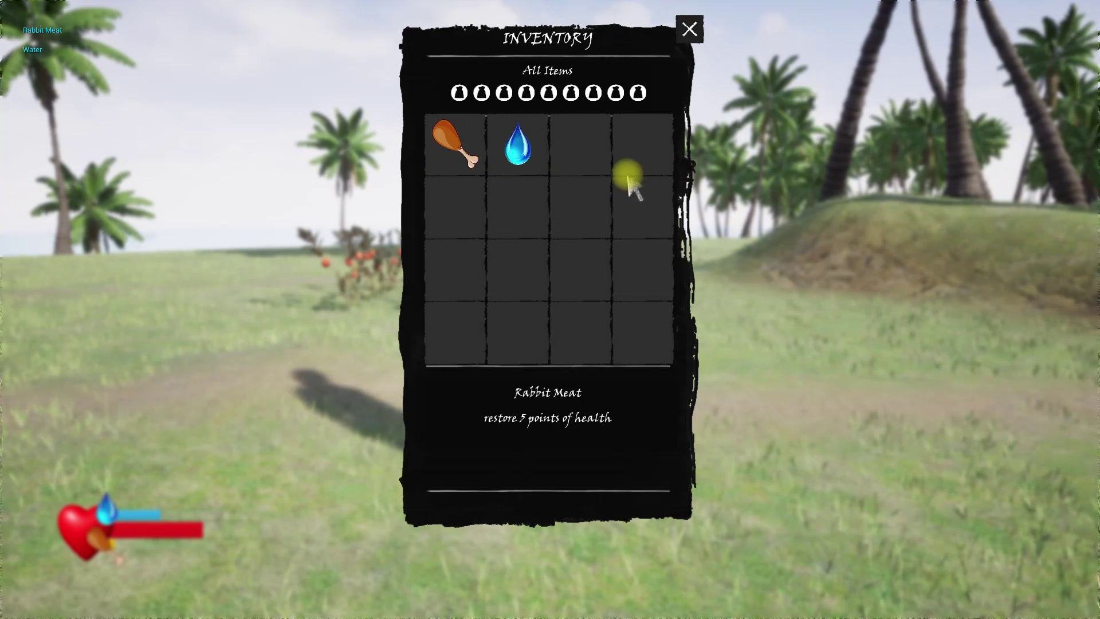
pyautogui.click(687, 30)
pyautogui.press('Escape')
pyautogui.moveTo(559, 213); pyautogui.dragTo(560, 213, button='right')
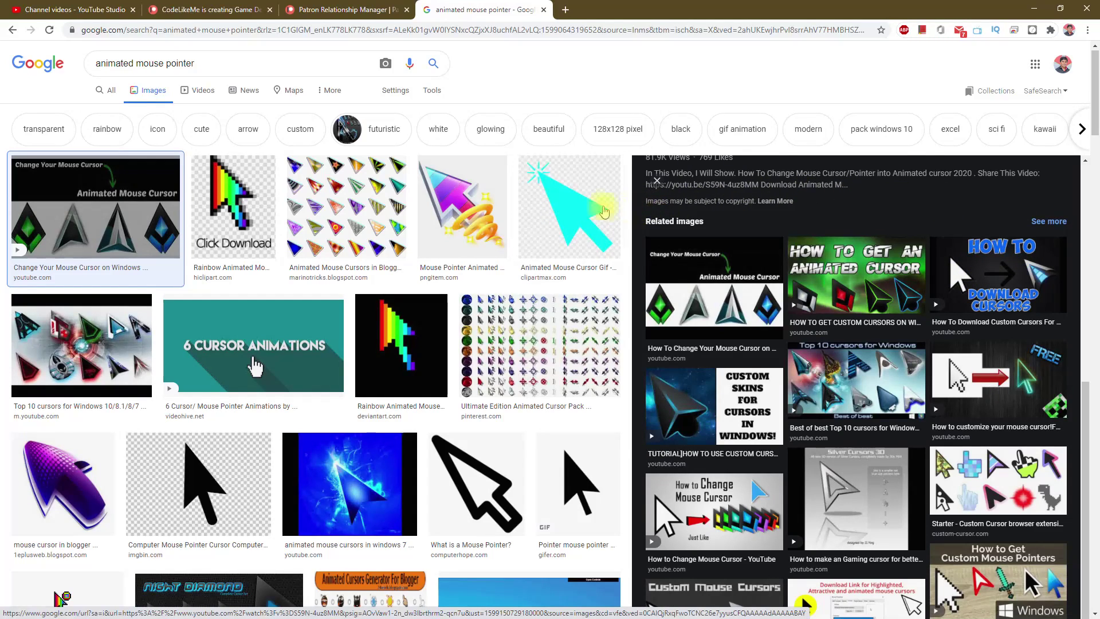
# Browse the animated mouse pointer image results and preview the 'How to get an animated cursor' image.
pyautogui.scroll(-4, 558, 234)
pyautogui.scroll(4, 557, 239)
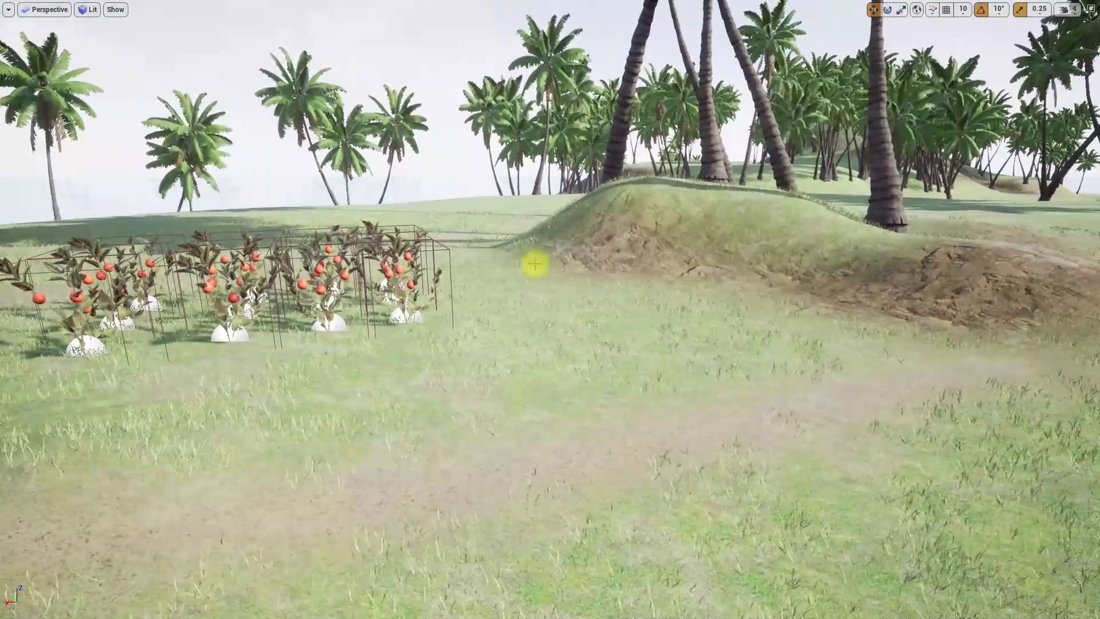
pyautogui.press('F11')
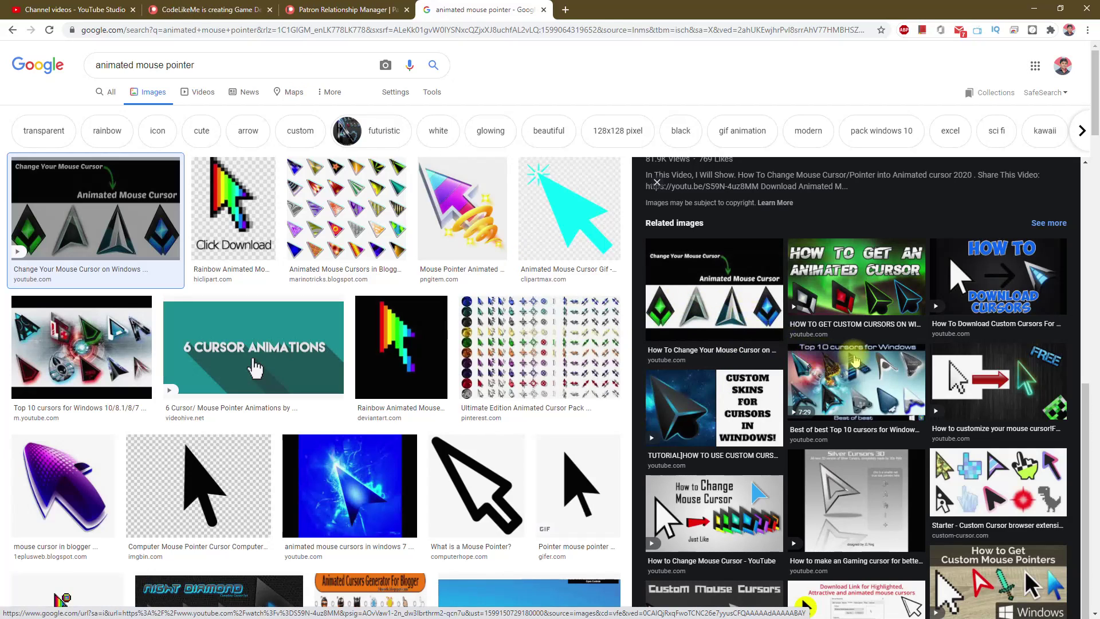
pyautogui.click(836, 308)
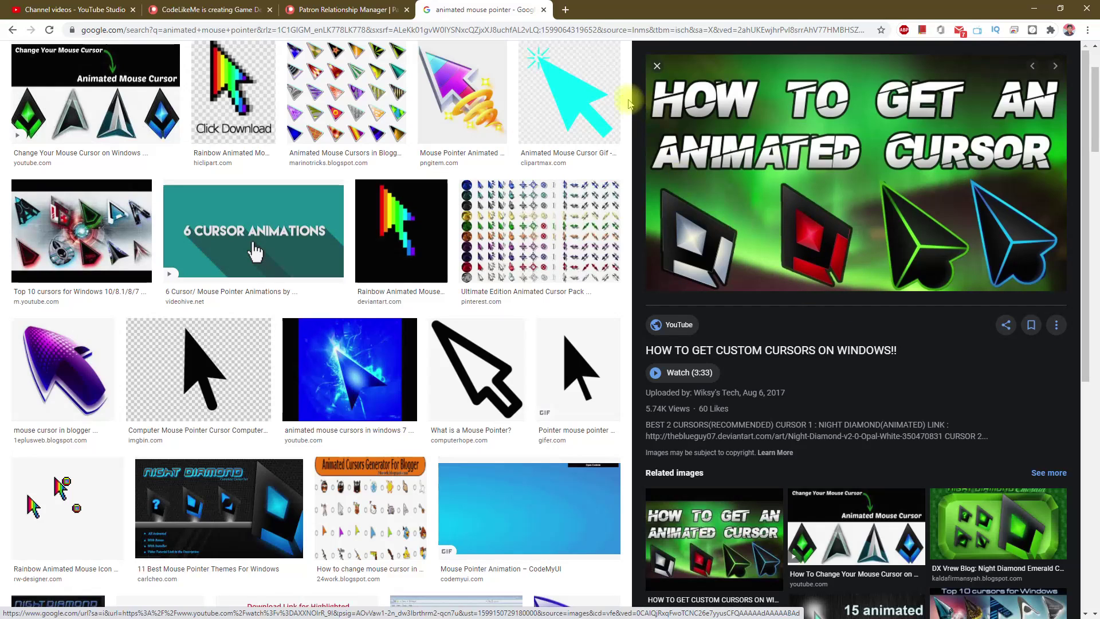
pyautogui.click(657, 66)
pyautogui.scroll(2, 768, 195)
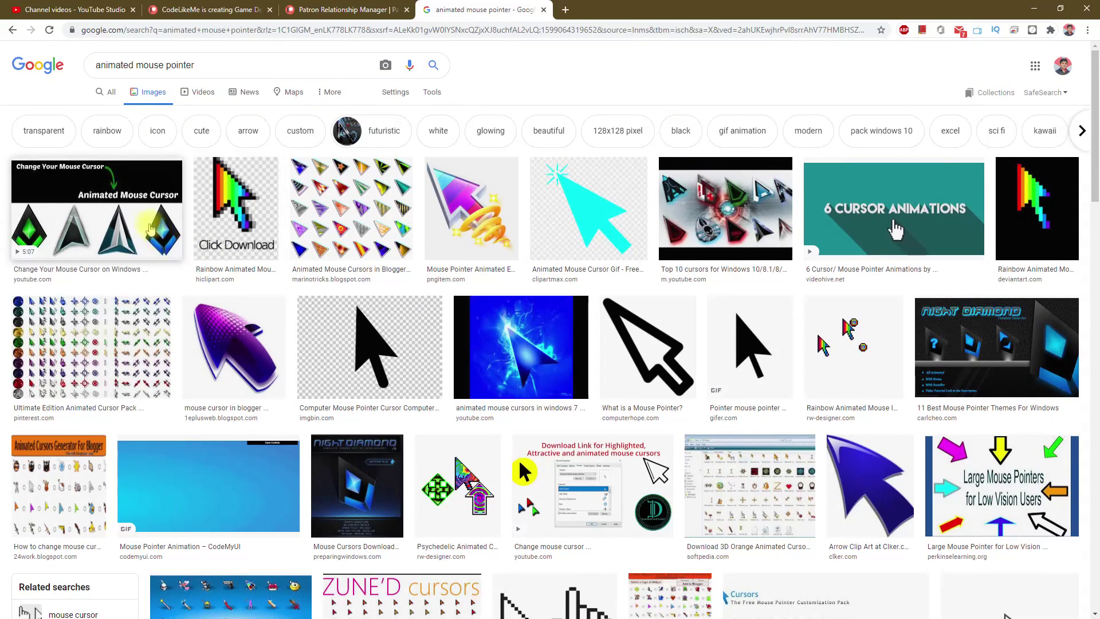
# Open the Change Your Mouse Cursor image full-size in its own tab.
pyautogui.click(105, 216)
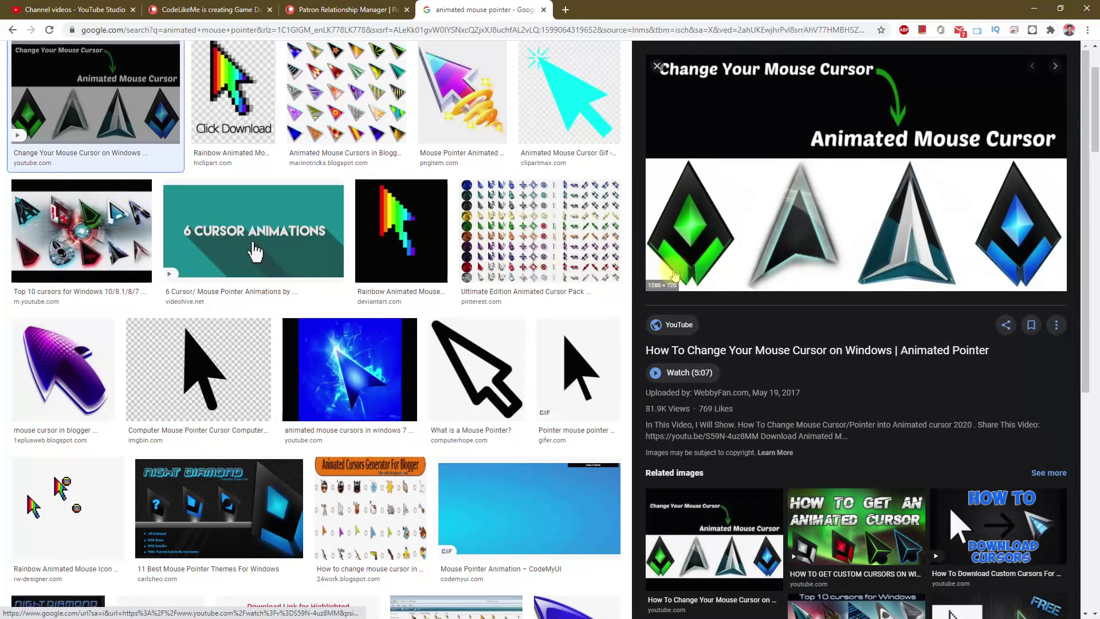
pyautogui.rightClick(738, 191)
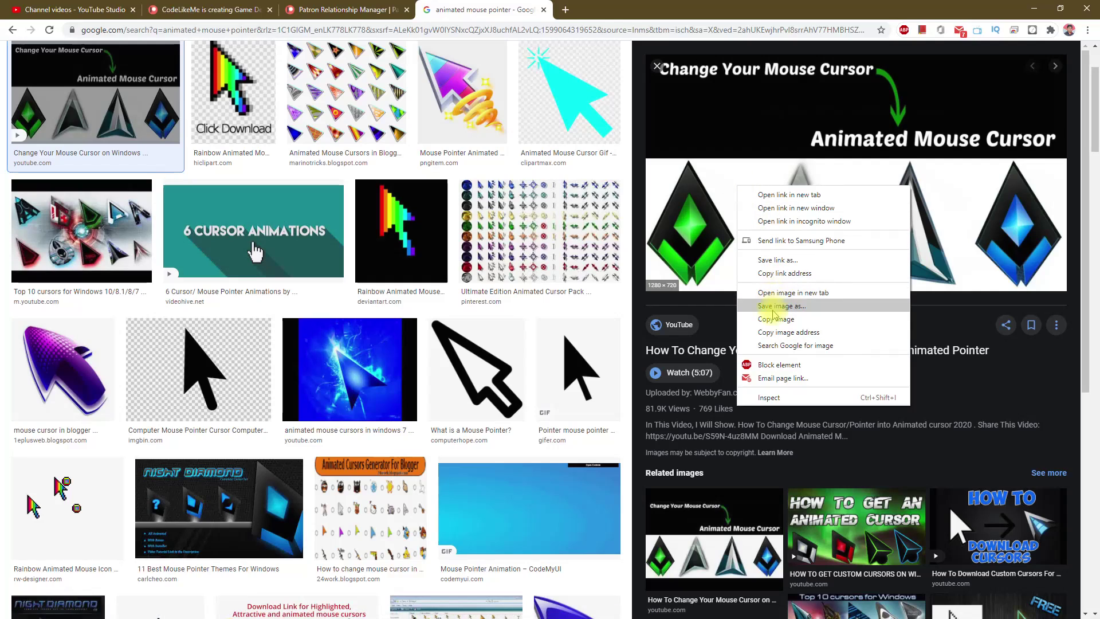
pyautogui.click(733, 175)
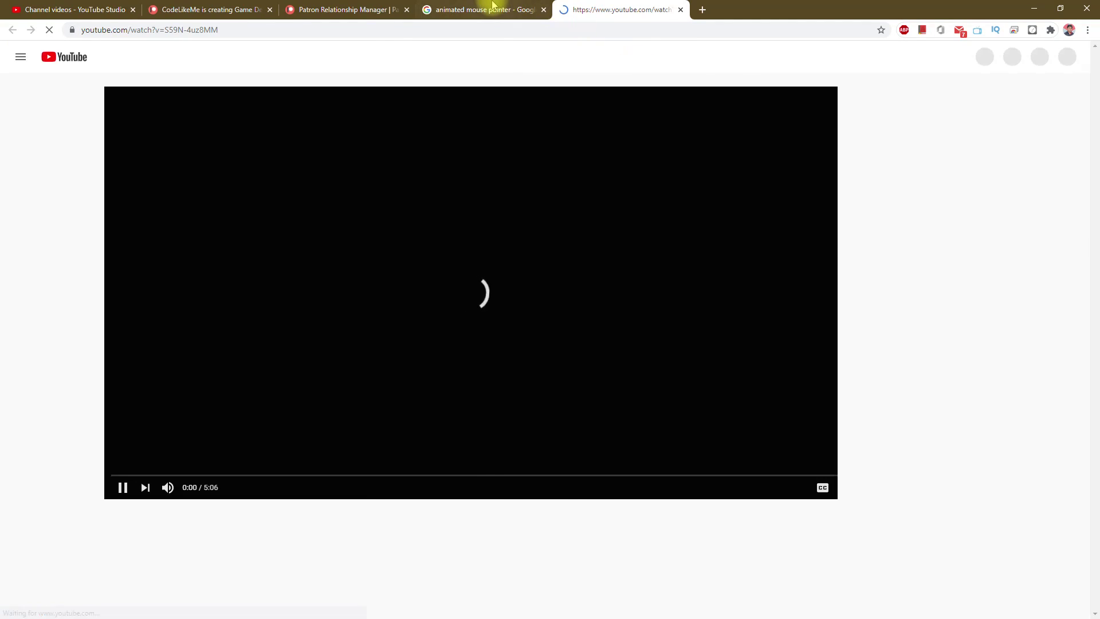
pyautogui.click(494, 8)
pyautogui.click(656, 10)
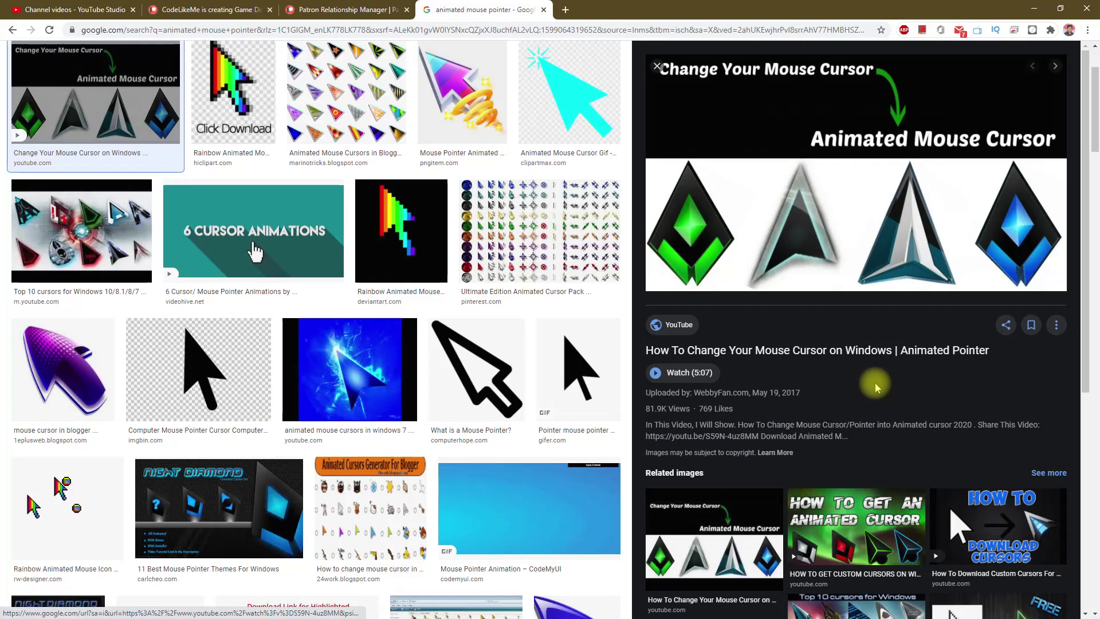
pyautogui.rightClick(731, 243)
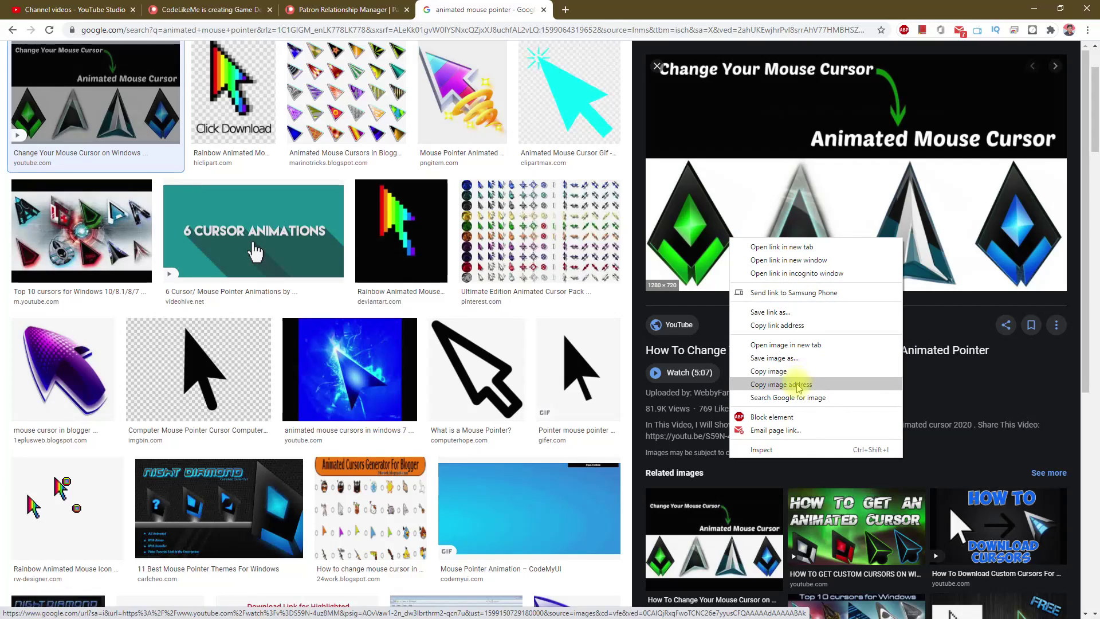
pyautogui.click(790, 347)
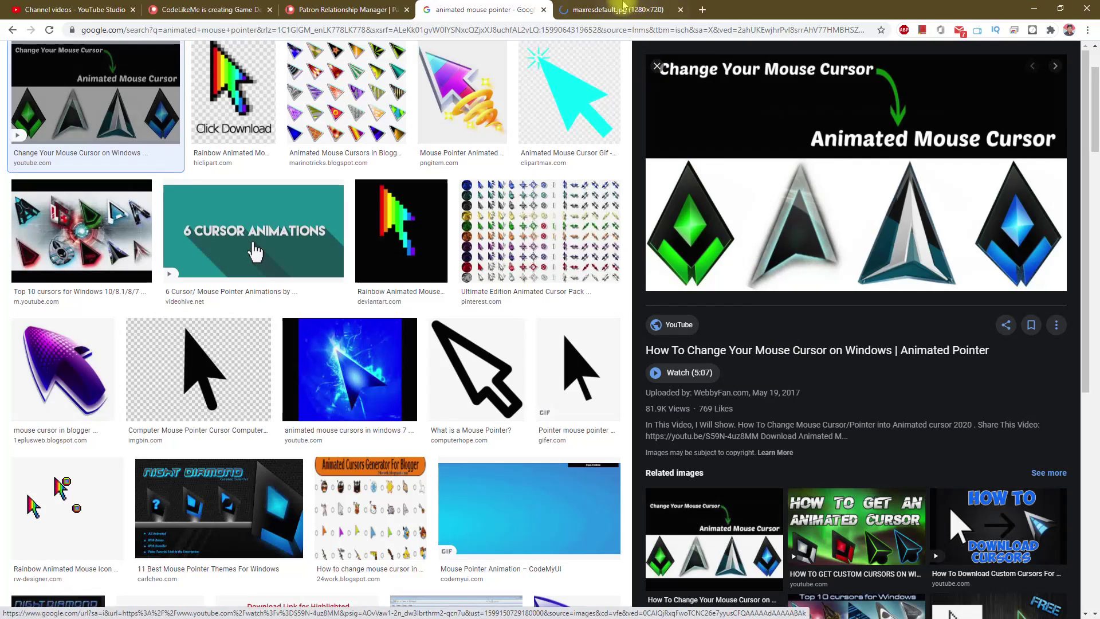
pyautogui.hotkey('ctrl', 'Tab')
# Capture the green cursor from the image as a screen snip.
pyautogui.press('super+shift+s')
pyautogui.moveTo(187, 310); pyautogui.dragTo(355, 534)
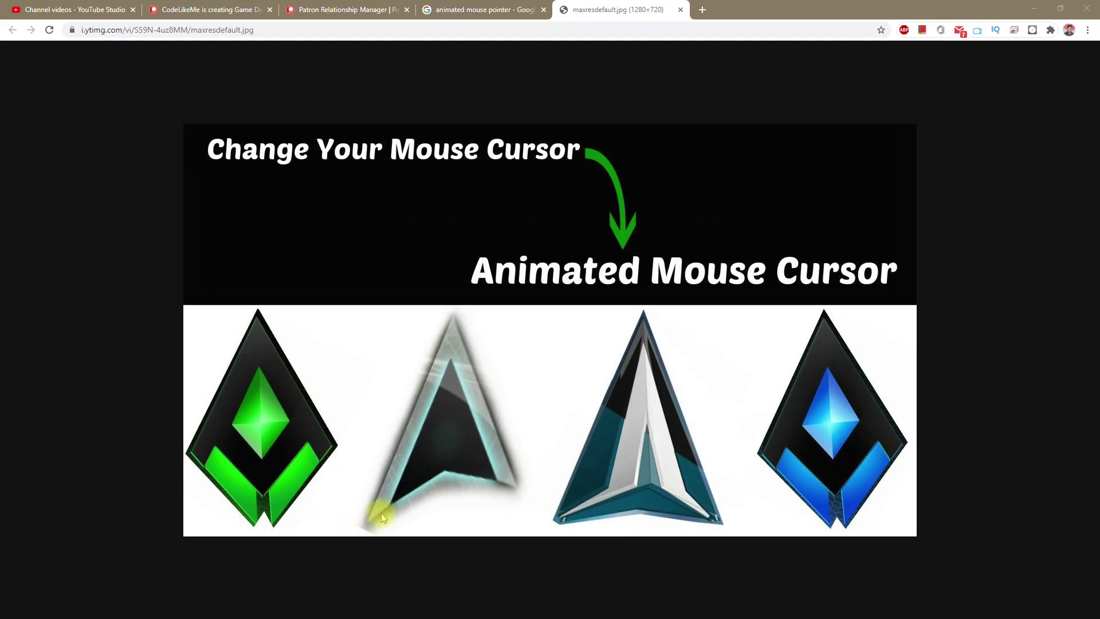
pyautogui.hotkey('alt', 'Tab')
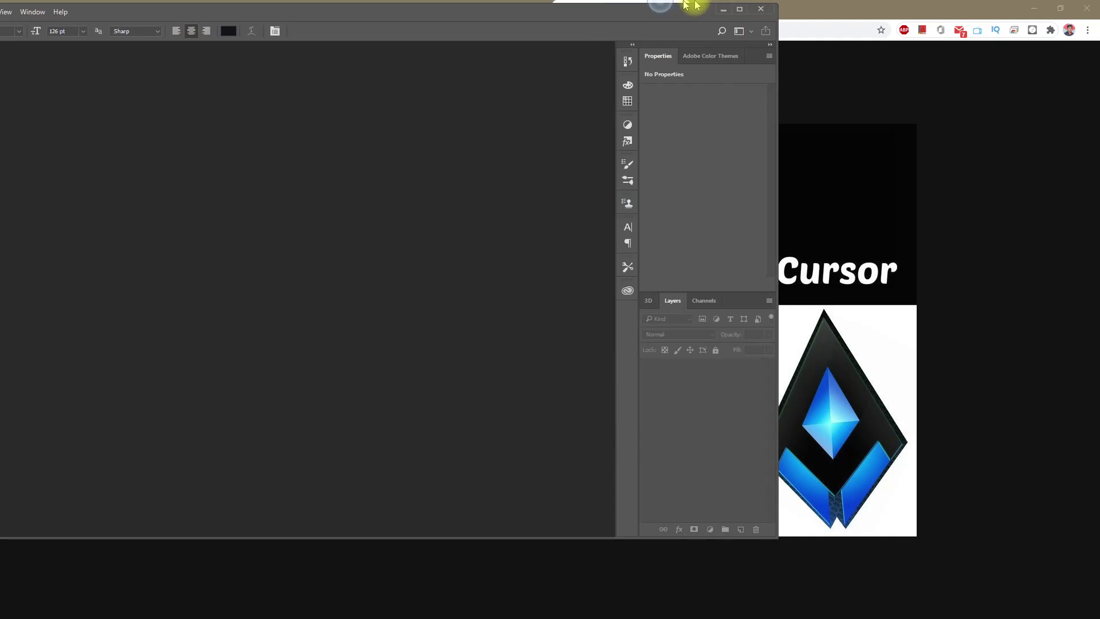
# Create a new 50 by 50 pixel document and zoom in on the canvas.
pyautogui.hotkey('ctrl', 'n')
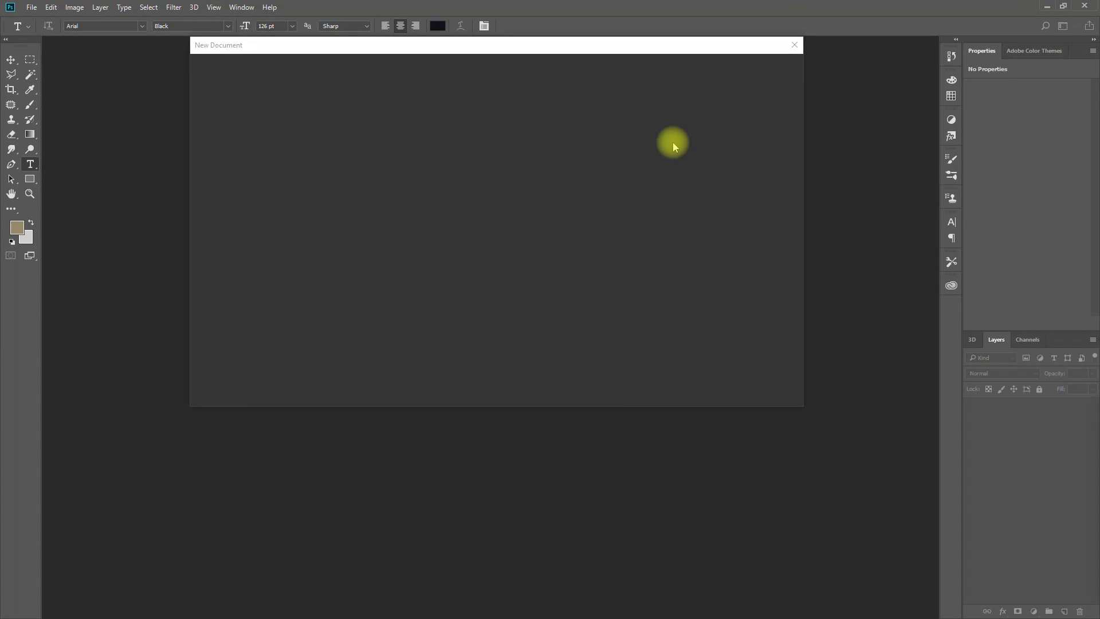
pyautogui.doubleClick(659, 151)
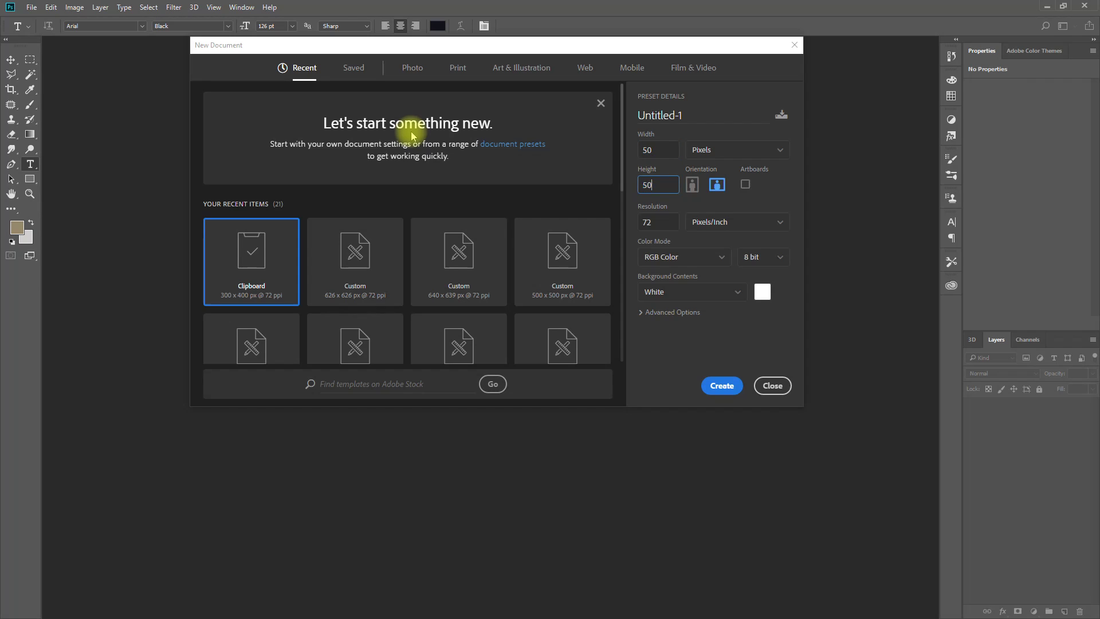
pyautogui.press('Return')
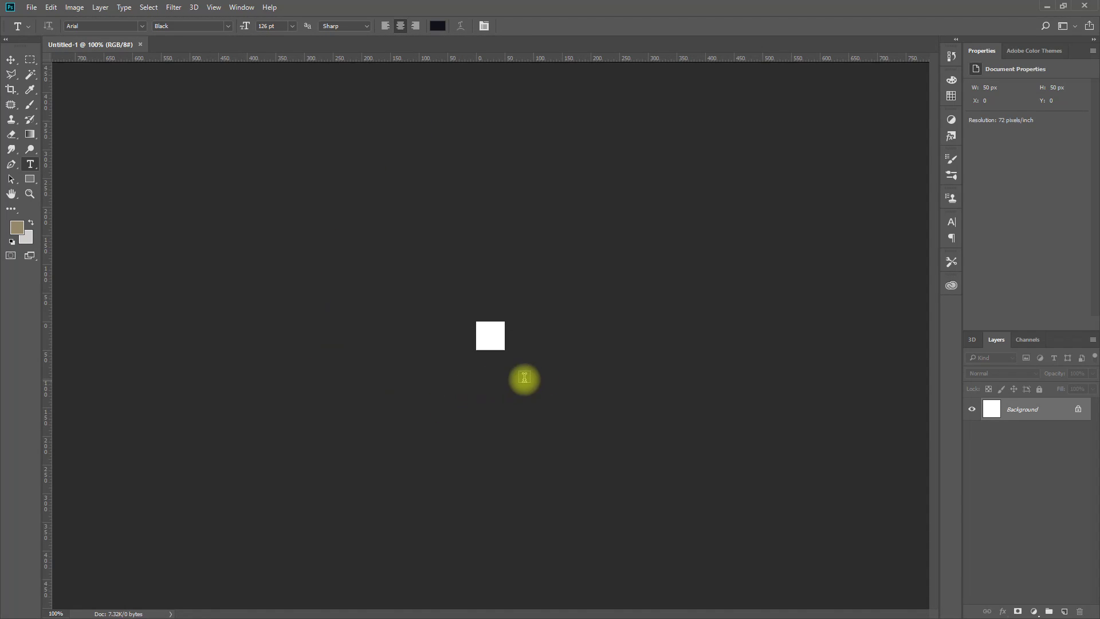
pyautogui.press('z')
pyautogui.moveTo(510, 346); pyautogui.dragTo(565, 387)
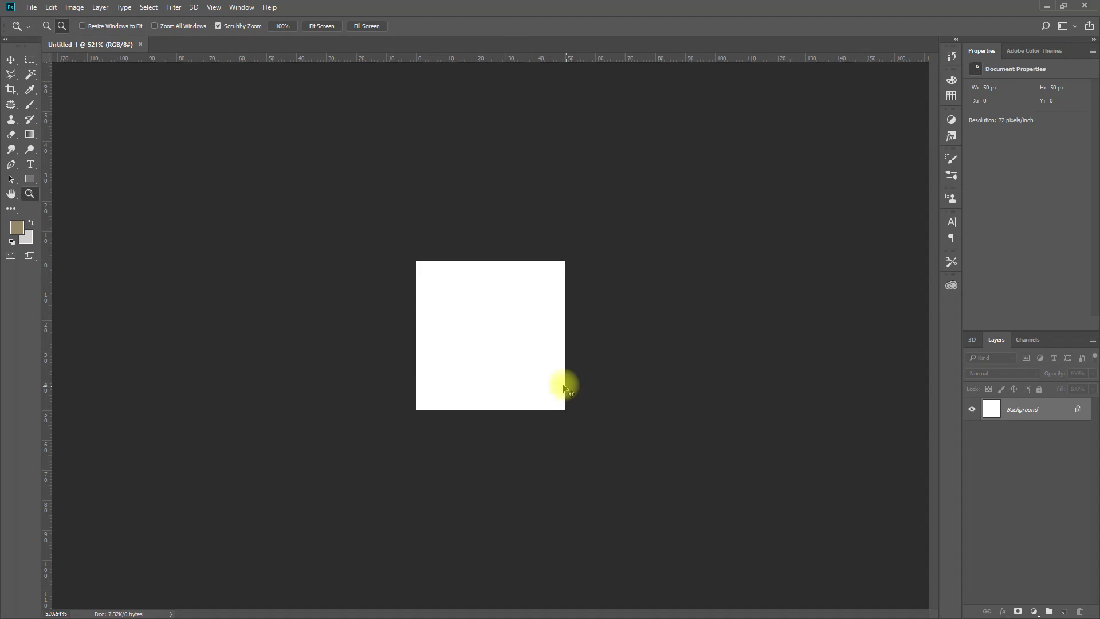
# Paste the snipped cursor as Layer 1 and try shrinking it to 77%, then cancel.
pyautogui.hotkey('ctrl', 'j')
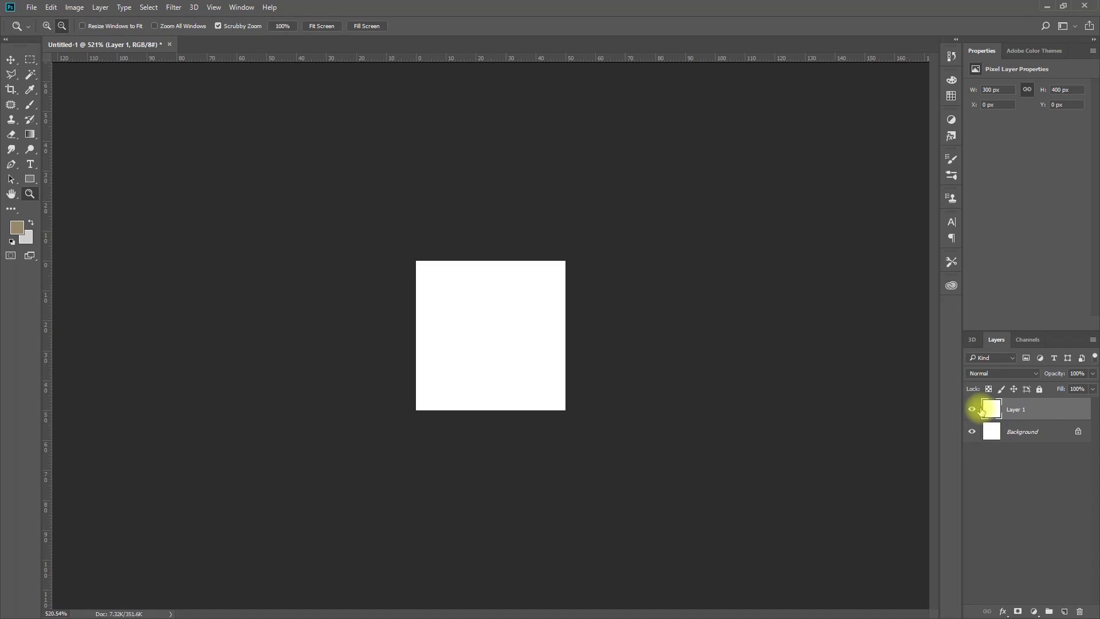
pyautogui.hotkey('ctrl', 't')
pyautogui.moveTo(416, 261); pyautogui.dragTo(731, 452)
pyautogui.moveTo(780, 579); pyautogui.dragTo(413, 164)
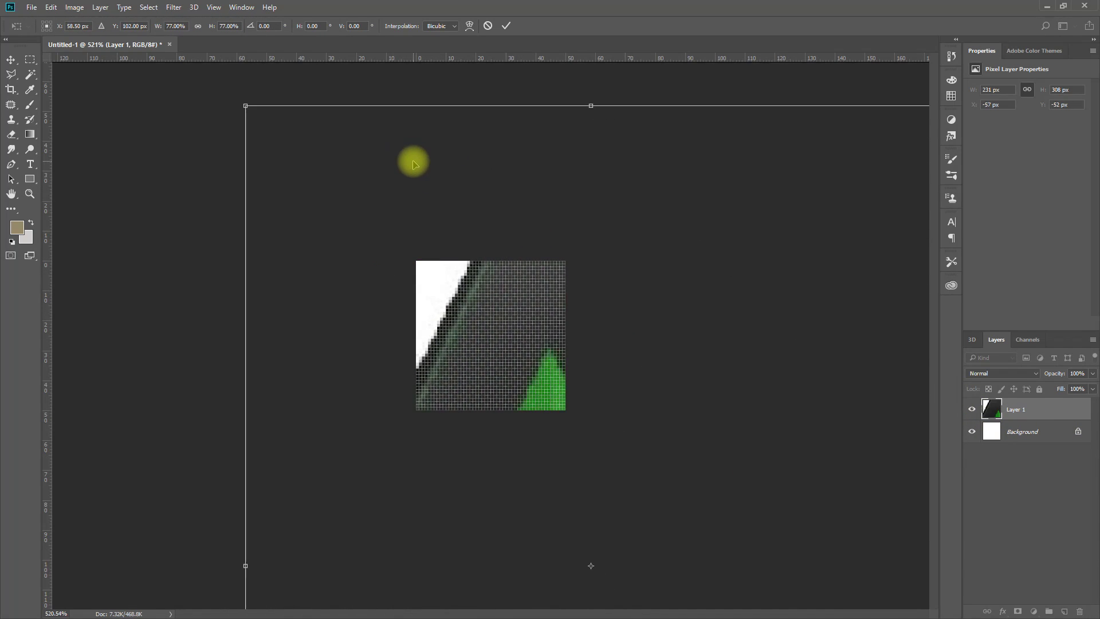
pyautogui.hotkey('ctrl', '1')
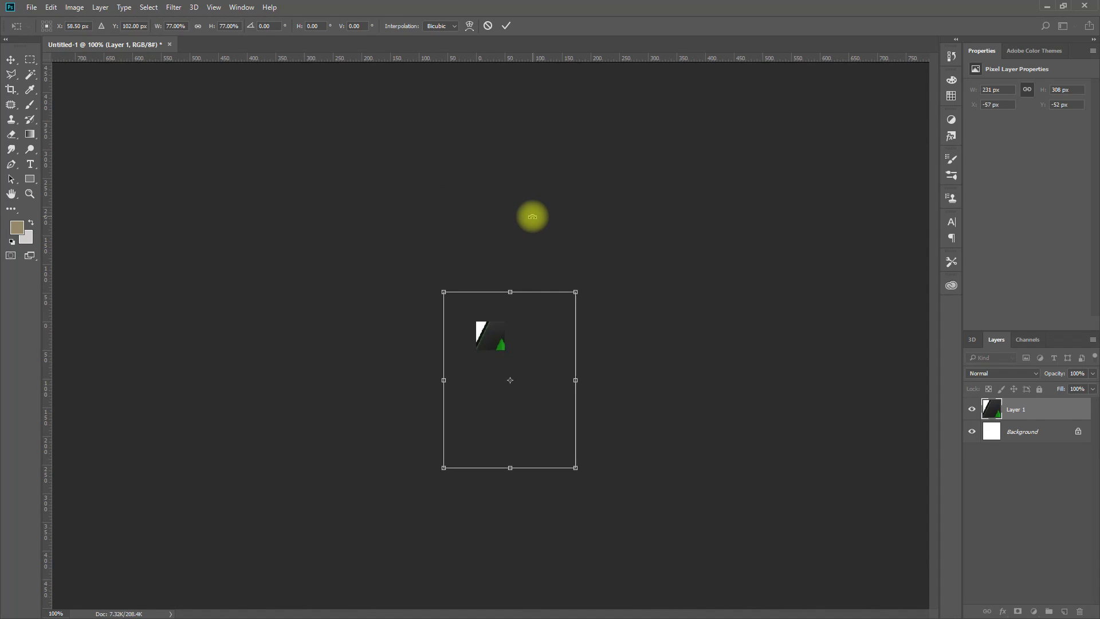
pyautogui.press('Escape')
pyautogui.press('z')
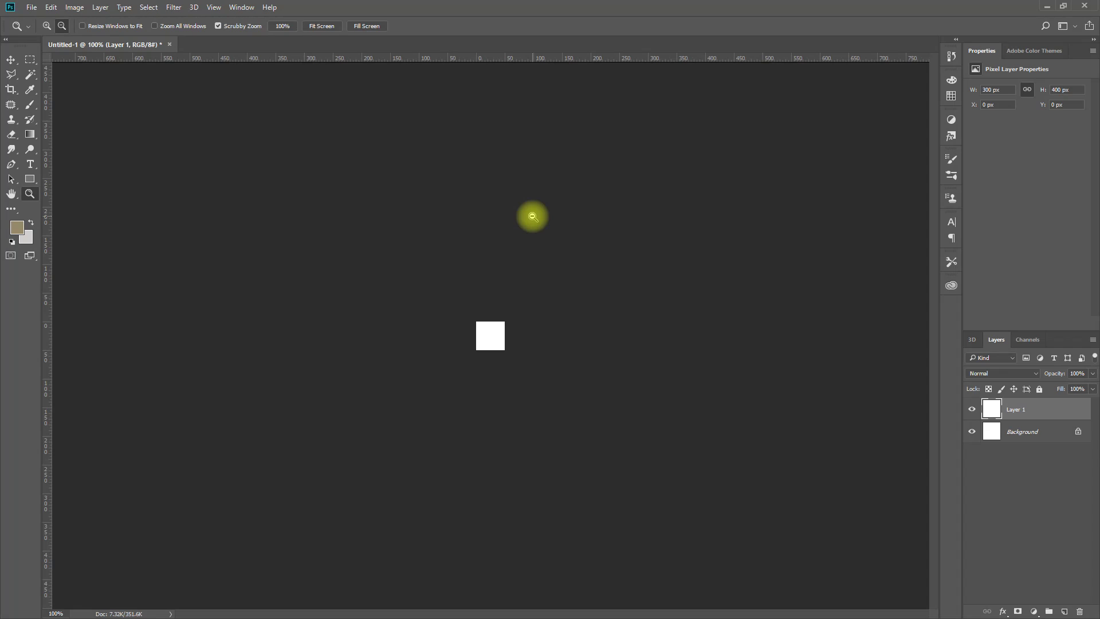
# Remove Layer 1 and close Untitled-1 without saving.
pyautogui.hotkey('ctrl', 'z')
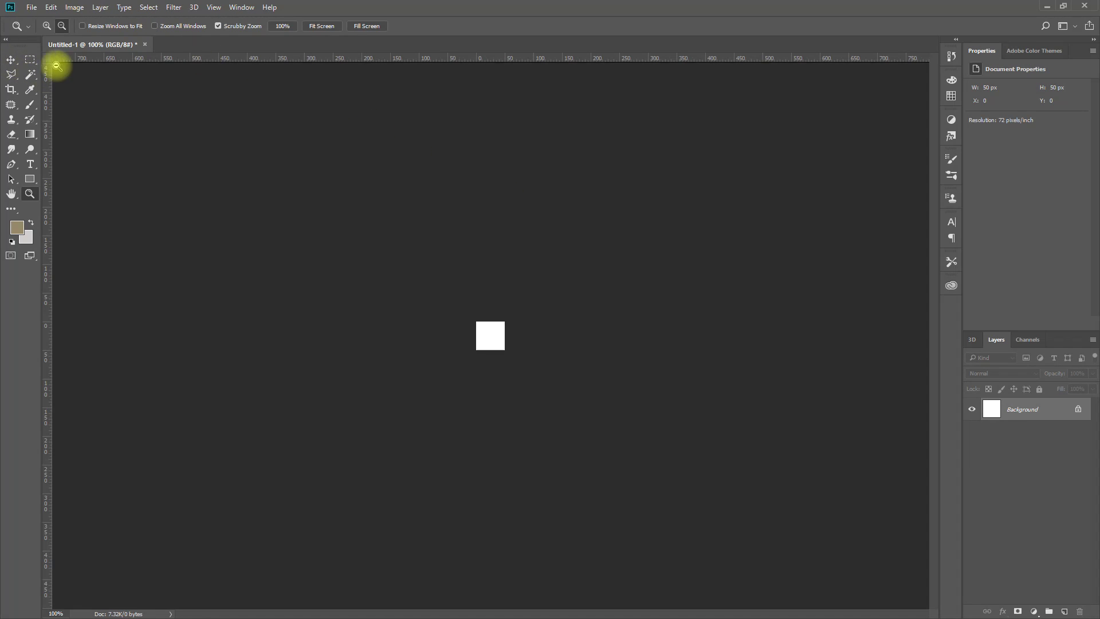
pyautogui.click(144, 45)
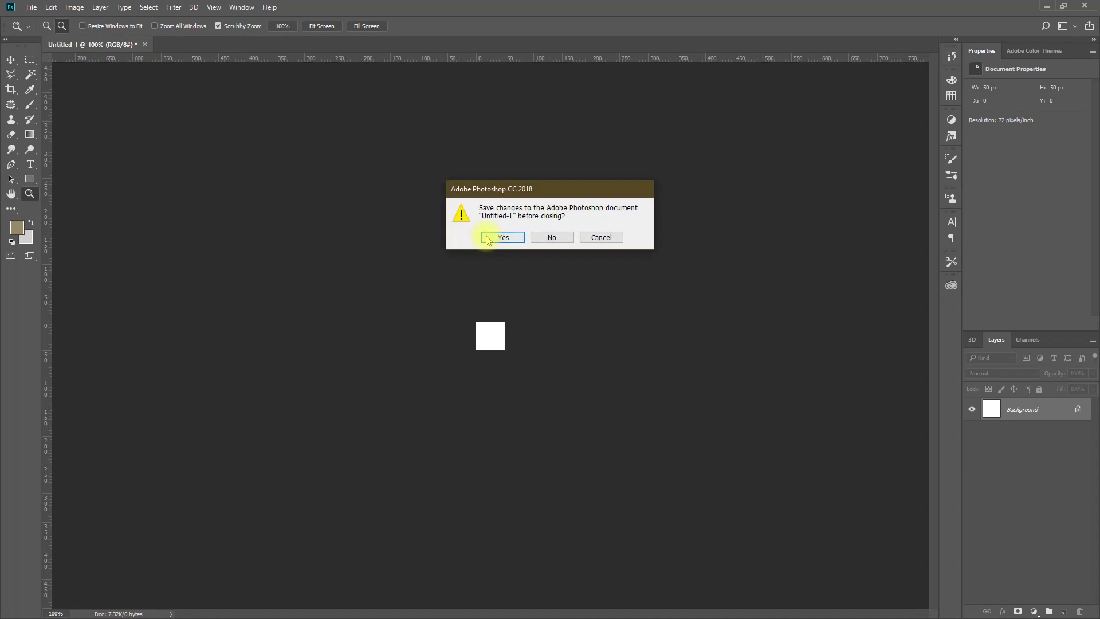
pyautogui.click(552, 237)
# Create a 300×300 document, paste the emblem, and shrink it to about 73%, centred.
pyautogui.hotkey('ctrl', 'n')
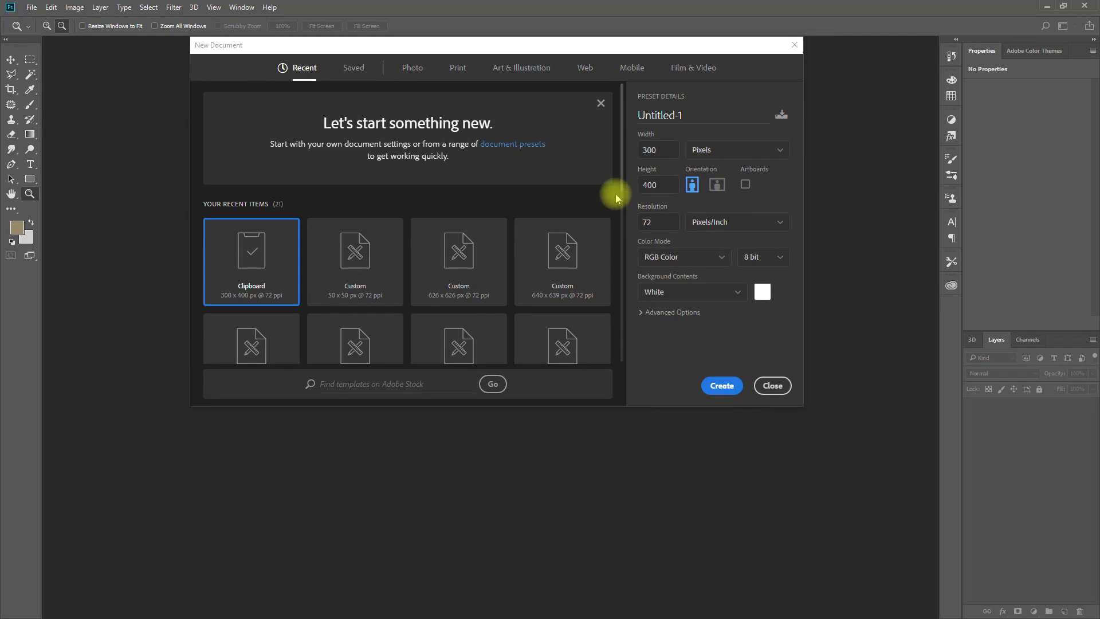
pyautogui.doubleClick(662, 184)
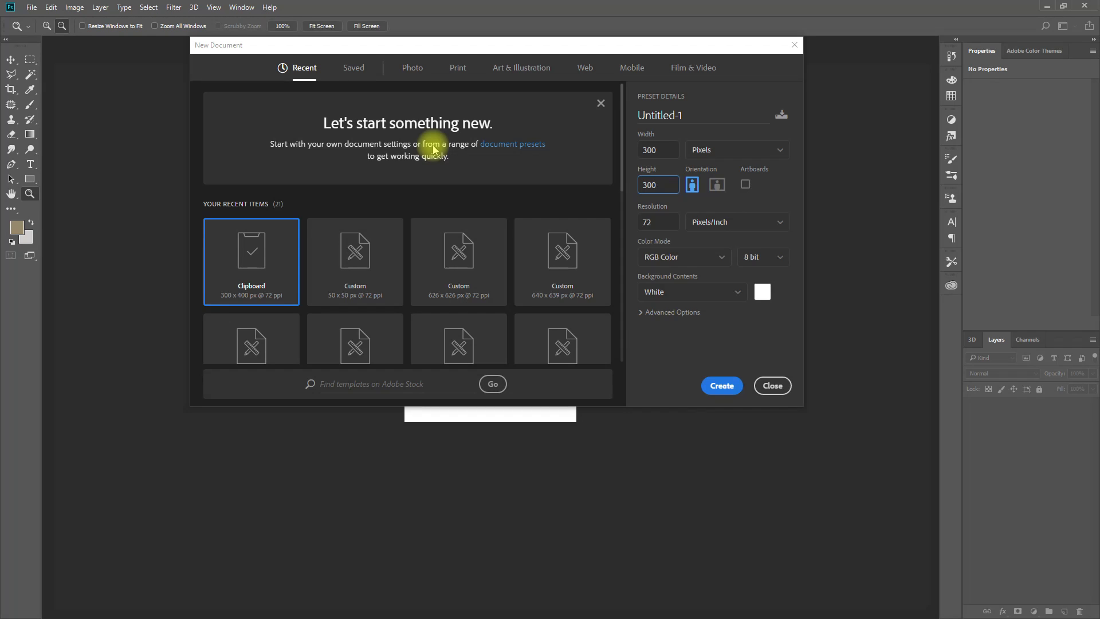
pyautogui.press('Return')
pyautogui.hotkey('ctrl', 'v')
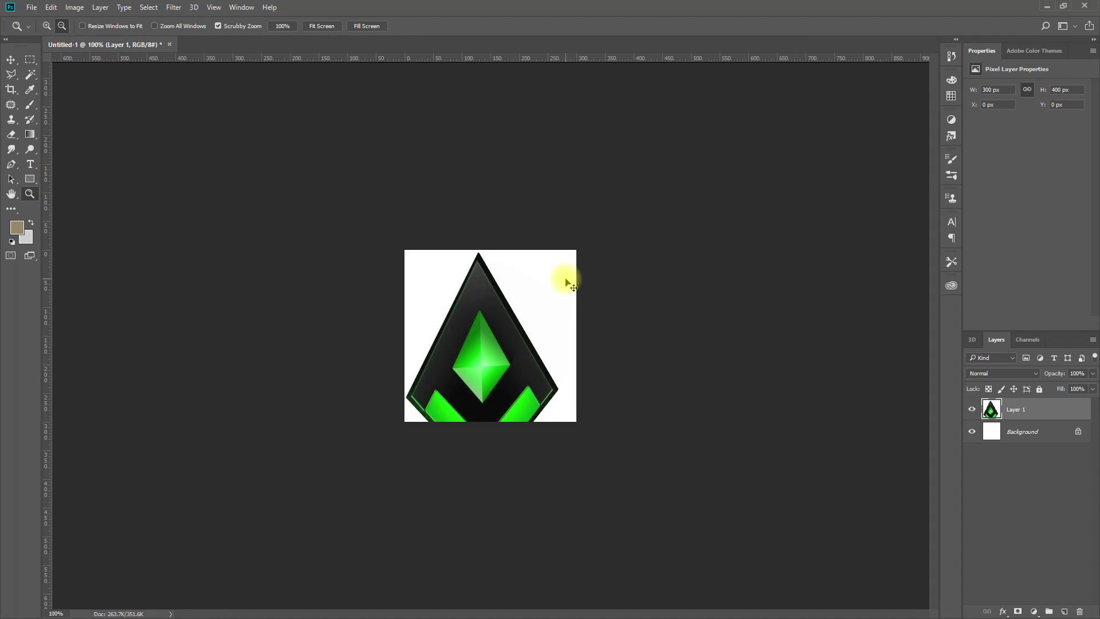
pyautogui.hotkey('ctrl', 't')
pyautogui.moveTo(655, 341); pyautogui.dragTo(682, 338)
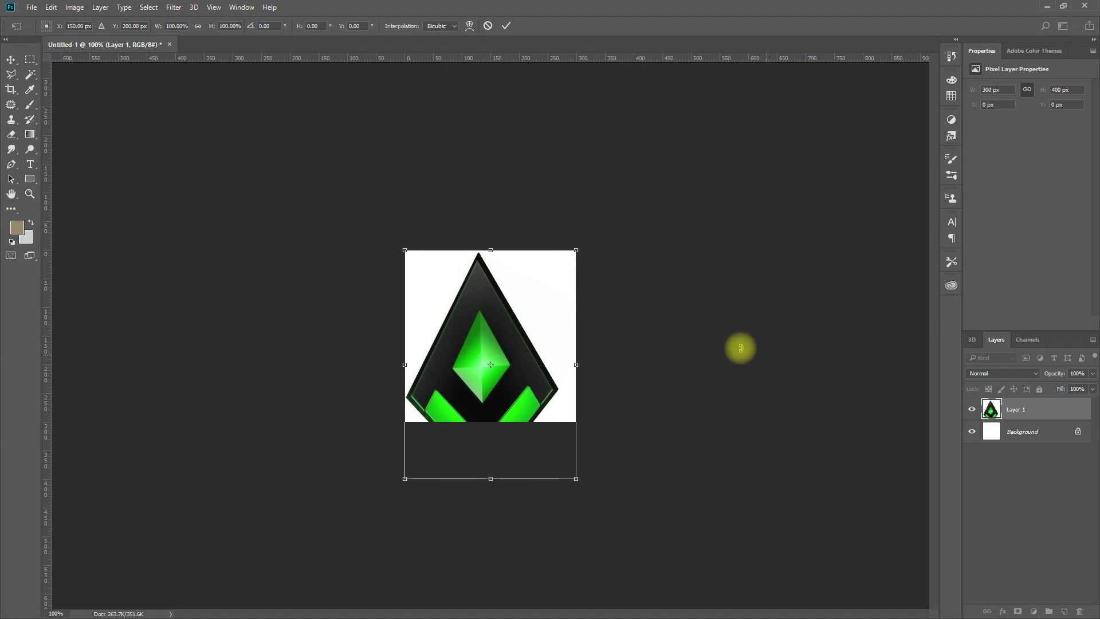
pyautogui.moveTo(574, 478); pyautogui.dragTo(530, 416)
pyautogui.moveTo(470, 307); pyautogui.dragTo(493, 310)
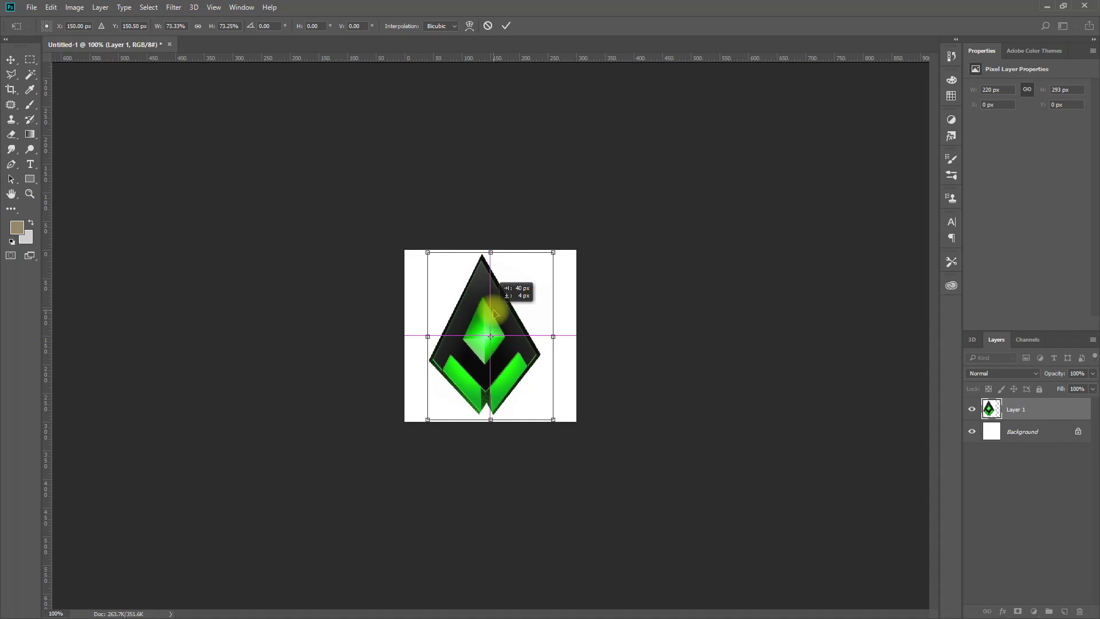
pyautogui.press('Return')
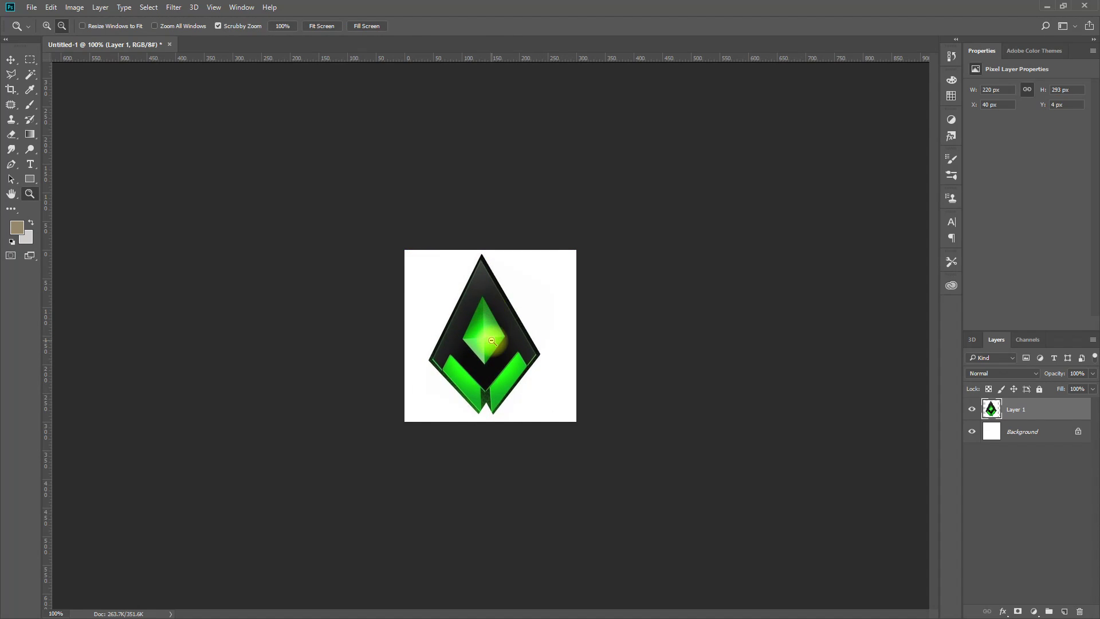
# Delete the white pixels around the emblem with the Magic Wand and delete the Background layer.
pyautogui.press('w')
pyautogui.press('Delete')
pyautogui.hotkey('ctrl', 'd')
pyautogui.click(1031, 427)
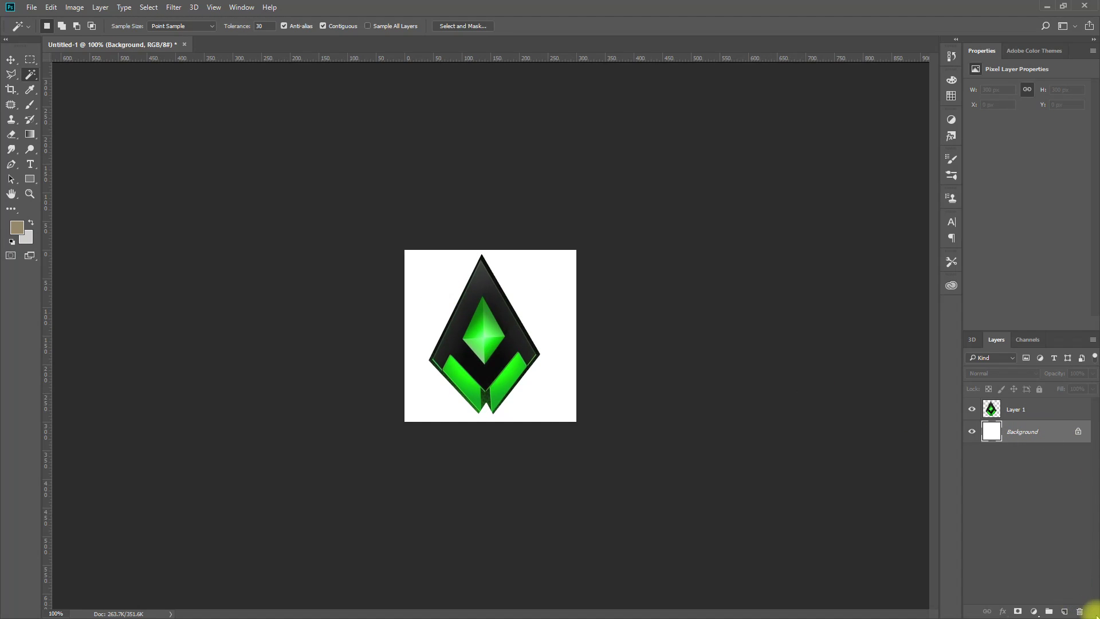
pyautogui.click(1080, 612)
pyautogui.click(504, 237)
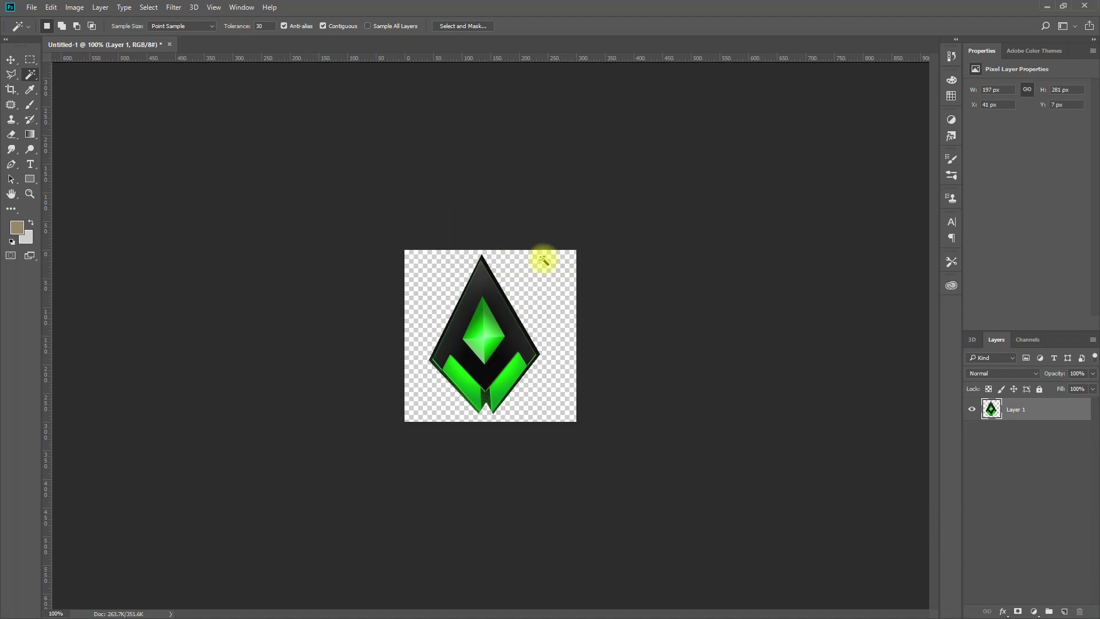
# Rotate the emblem about -39°, enlarge it, and nudge it into position.
pyautogui.hotkey('ctrl', 't')
pyautogui.moveTo(690, 312); pyautogui.dragTo(600, 229)
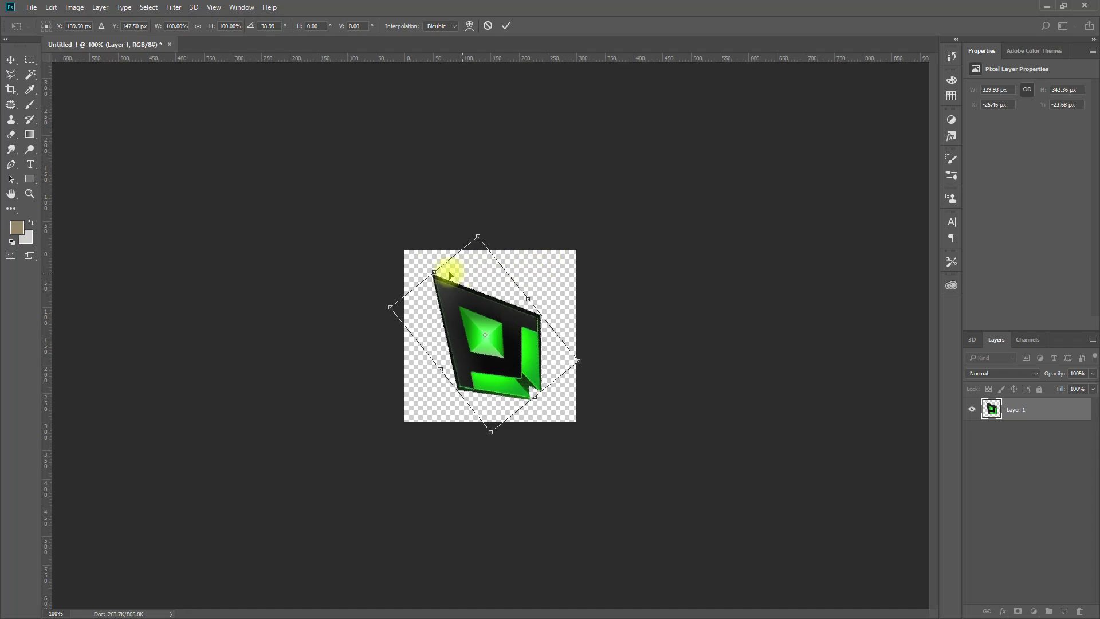
pyautogui.moveTo(479, 236)
pyautogui.keyDown('alt'); pyautogui.mouseDown()
pyautogui.moveTo(471, 200)
pyautogui.moveTo(474, 229)
pyautogui.mouseUp(); pyautogui.keyUp('alt')
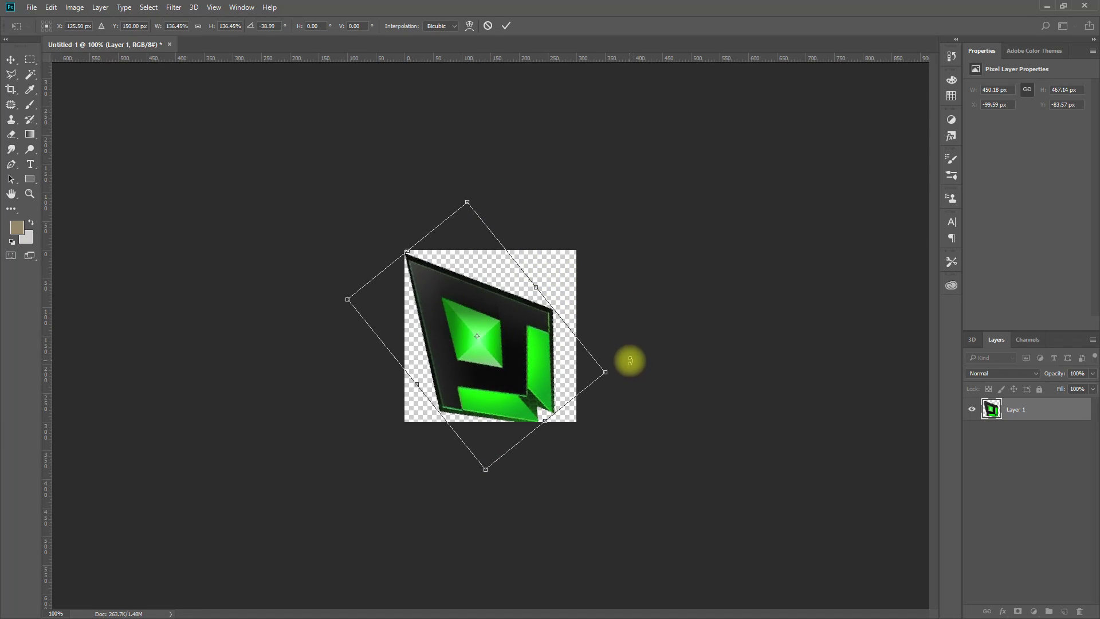
pyautogui.moveTo(555, 358); pyautogui.dragTo(560, 357)
pyautogui.press('Left')
pyautogui.press('Left')
pyautogui.press('Left')
pyautogui.press('Left')
pyautogui.press('Left')
pyautogui.press('Left')
pyautogui.press('Left')
pyautogui.press('Up')
pyautogui.press('Up')
pyautogui.press('Up')
pyautogui.press('Up')
pyautogui.press('Up')
pyautogui.press('Up')
pyautogui.press('Up')
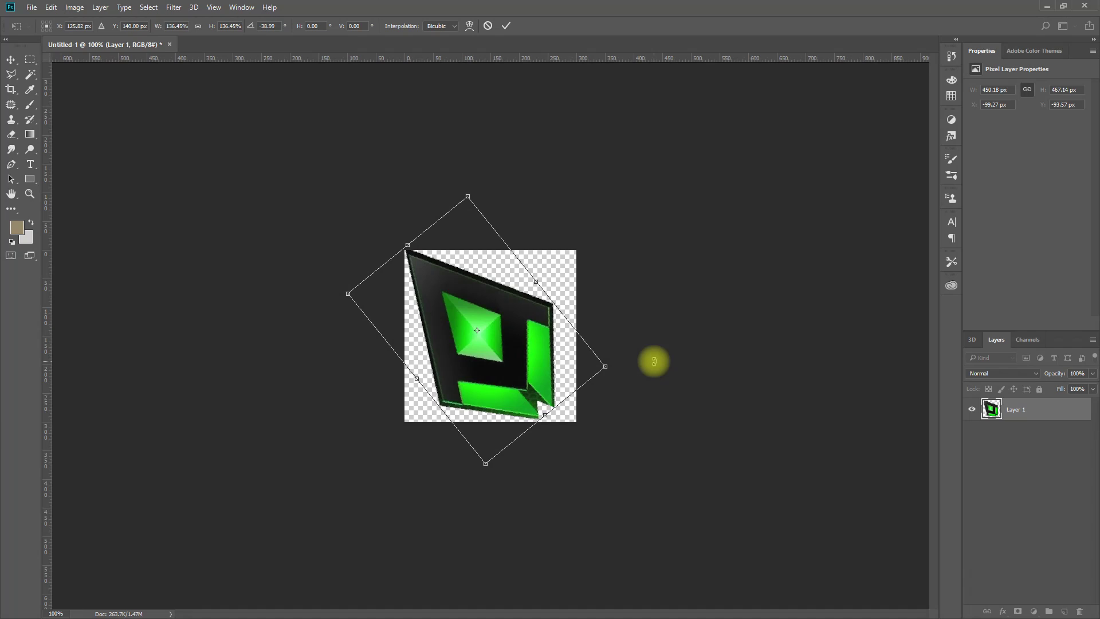
pyautogui.press('Escape')
pyautogui.press('w')
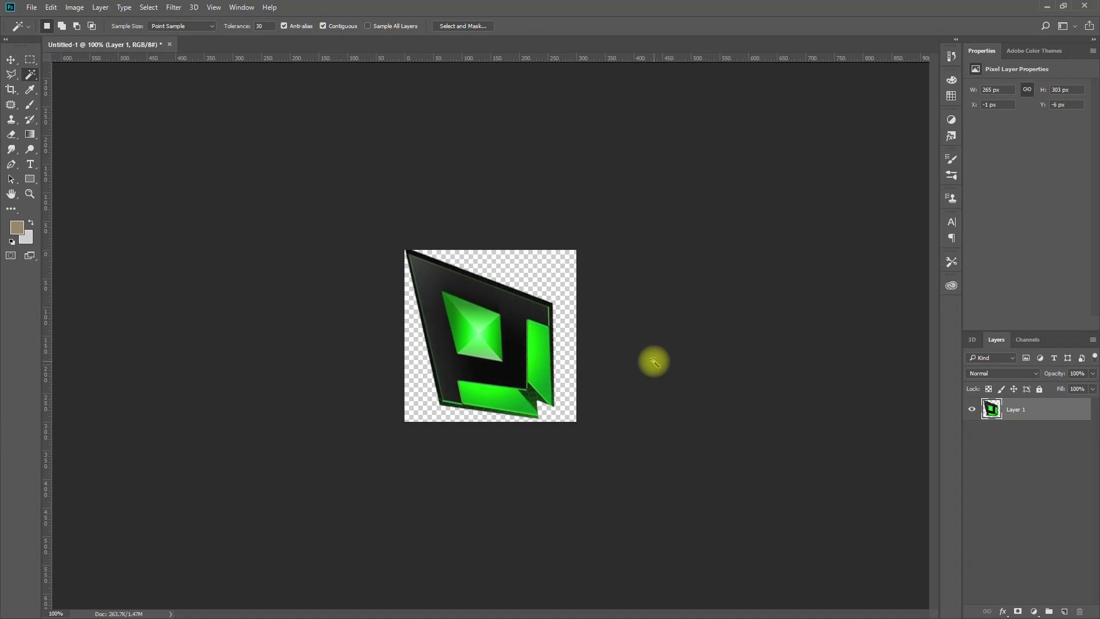
pyautogui.press('v')
pyautogui.press('Down')
pyautogui.press('Down')
pyautogui.press('Down')
pyautogui.press('Down')
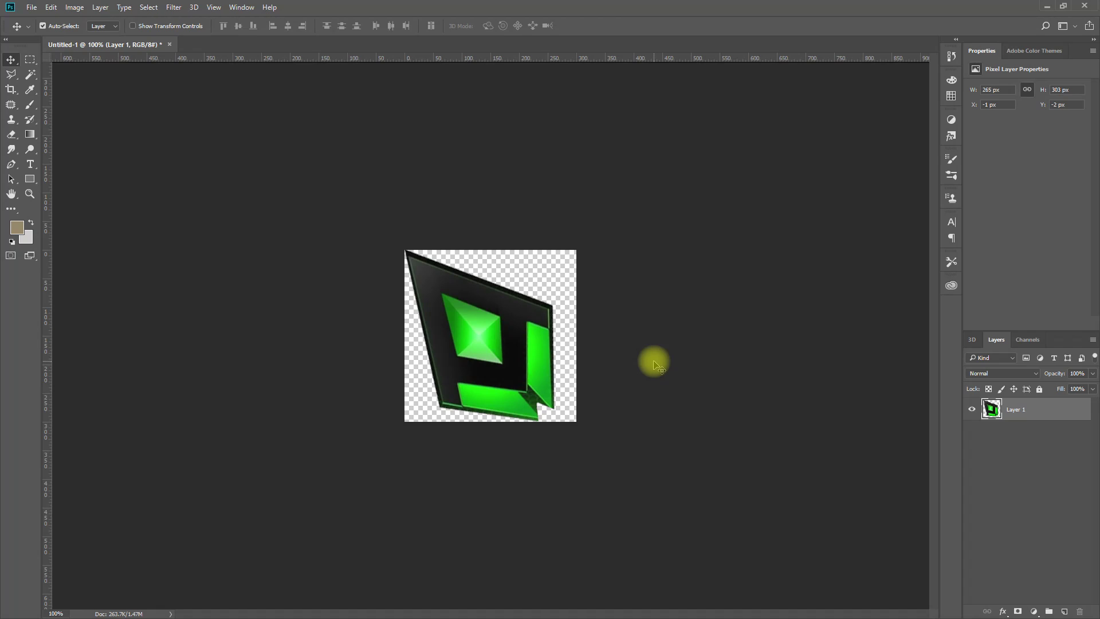
# Start saving the document and reveal Unreal's Content folder in File Explorer.
pyautogui.hotkey('ctrl', 's')
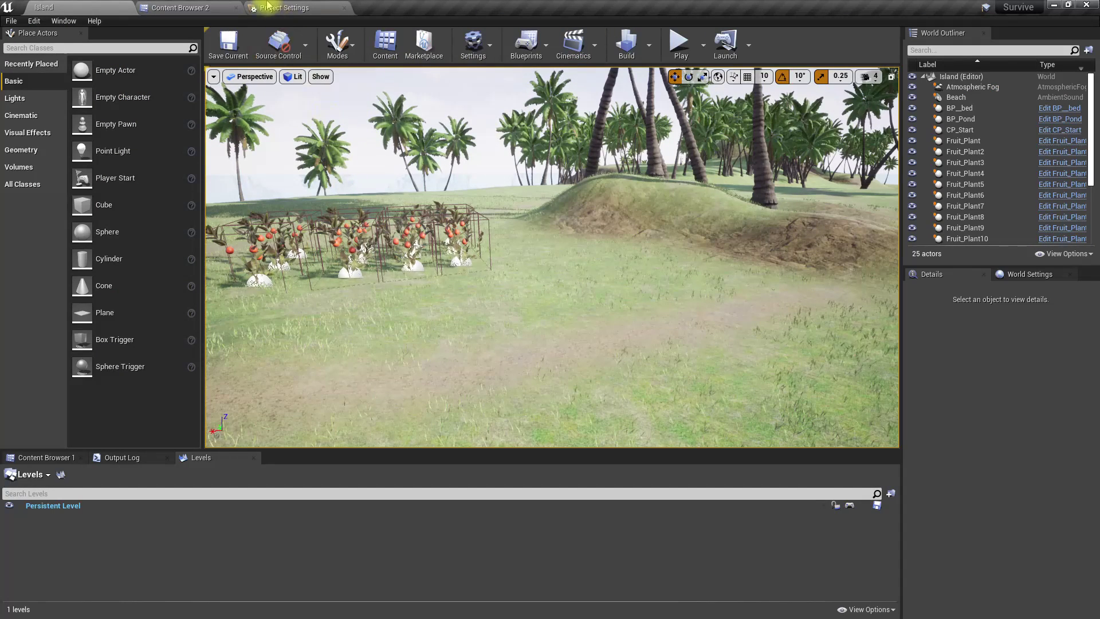
pyautogui.click(158, 8)
pyautogui.rightClick(45, 60)
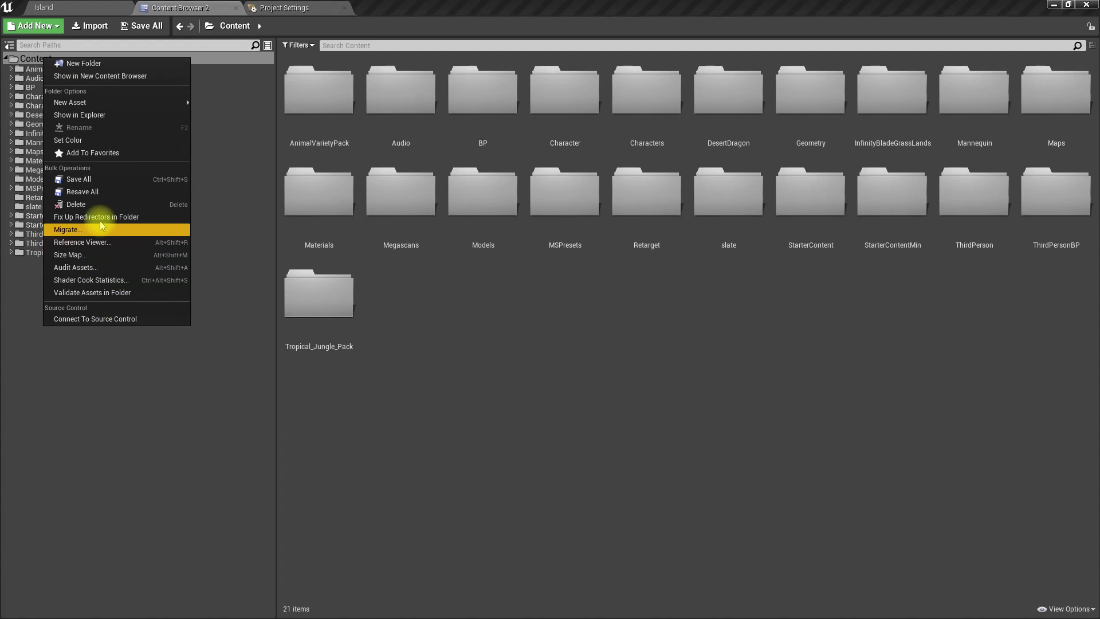
pyautogui.click(91, 115)
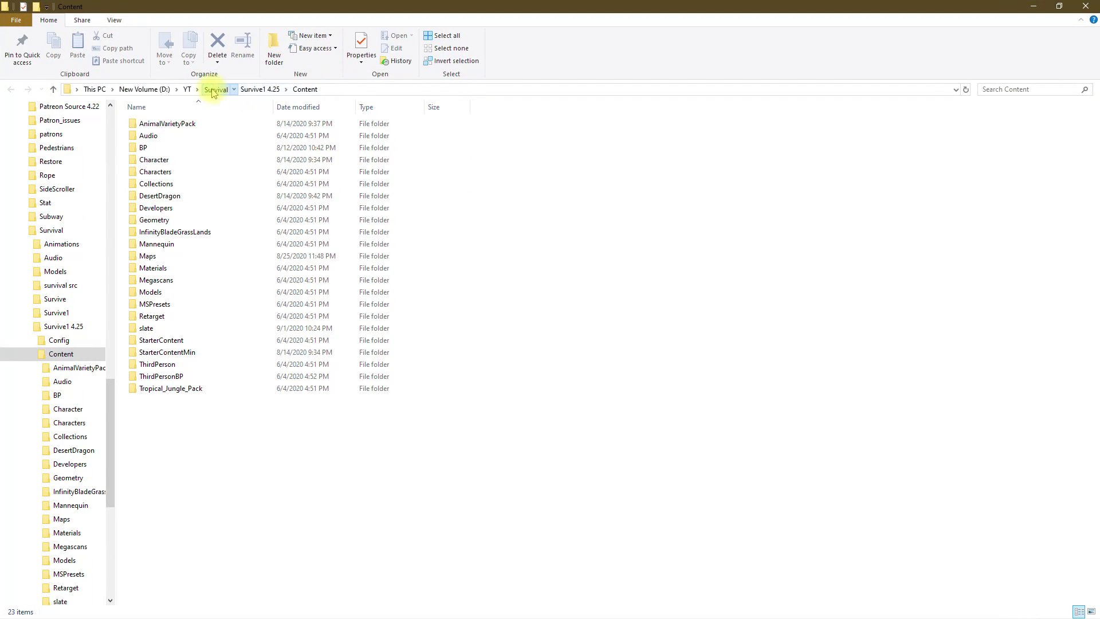
# Open the Survival > Ui folder and copy its full path.
pyautogui.click(215, 89)
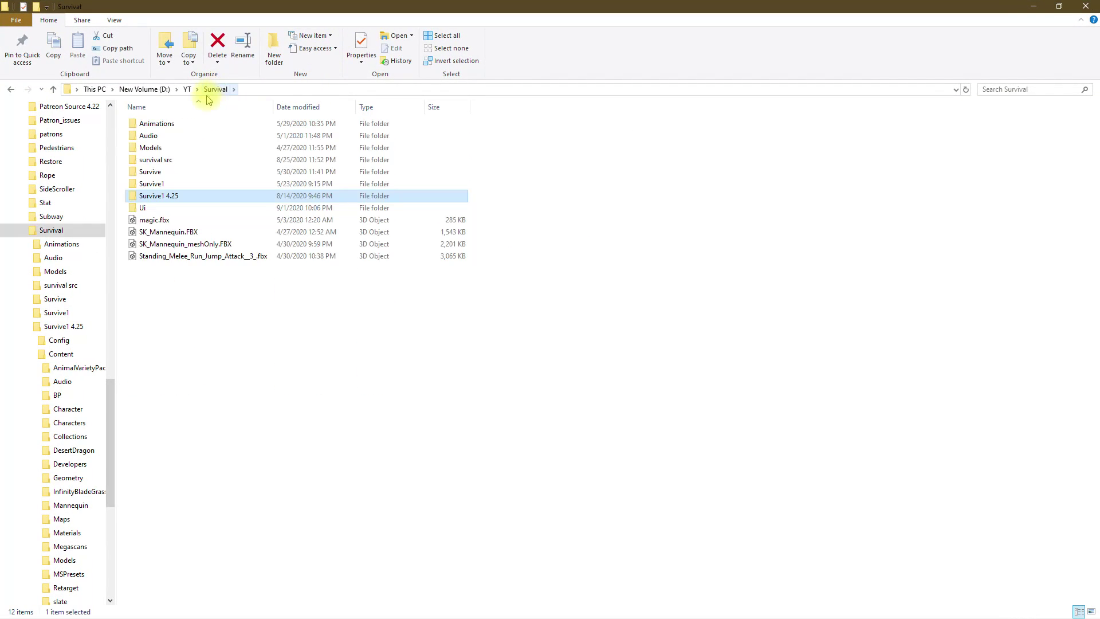
pyautogui.doubleClick(150, 208)
pyautogui.click(300, 88)
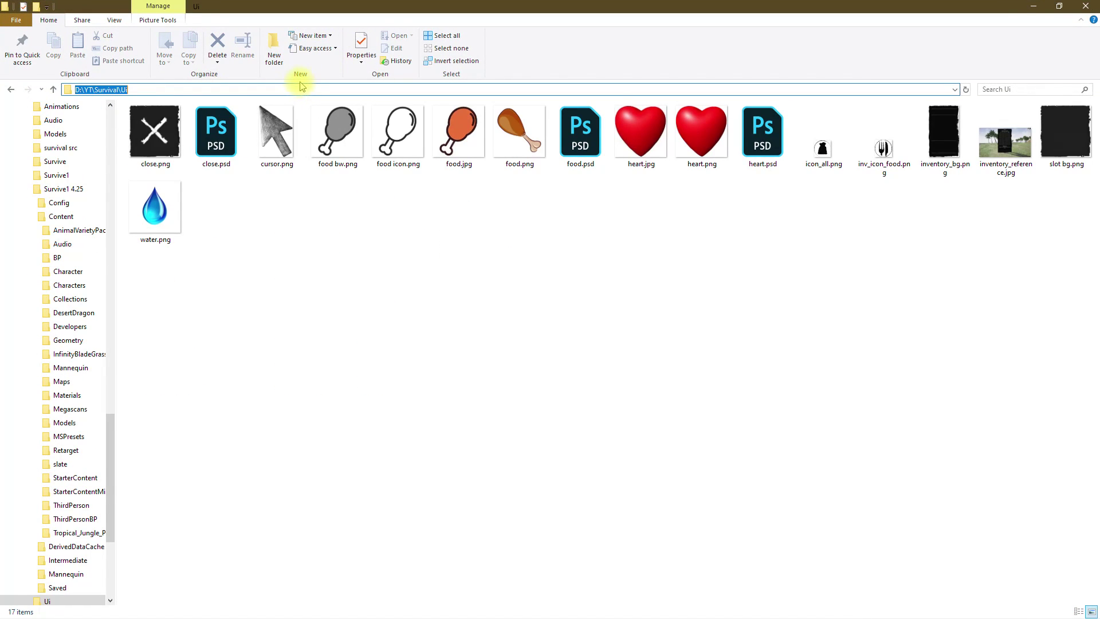
pyautogui.hotkey('alt', 'Tab')
pyautogui.hotkey('alt', 'Tab')
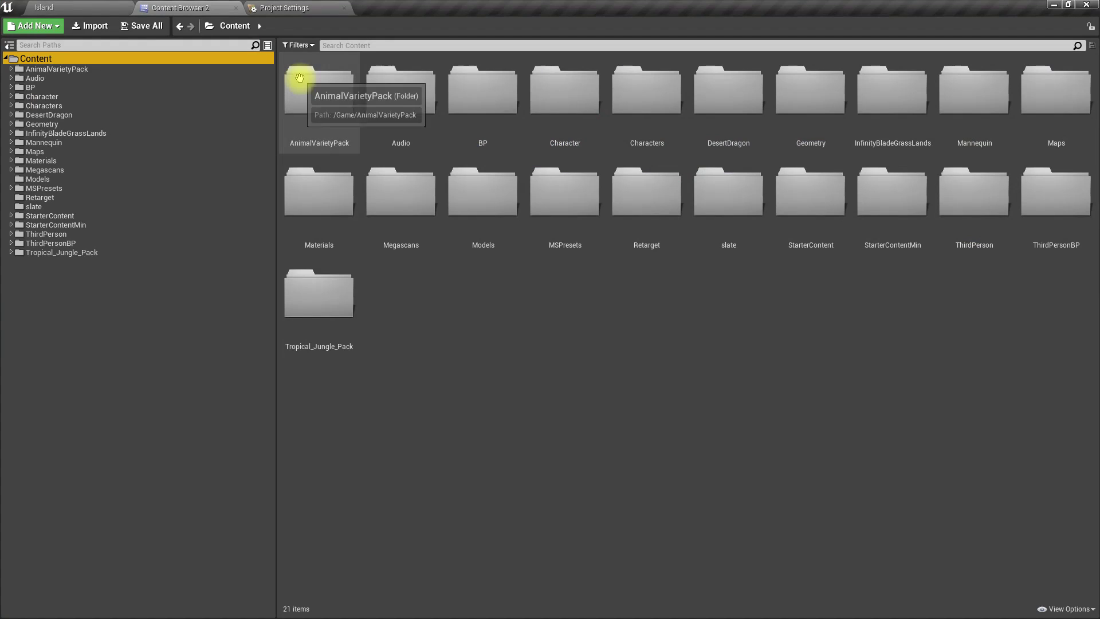
pyautogui.hotkey('alt', 'Tab')
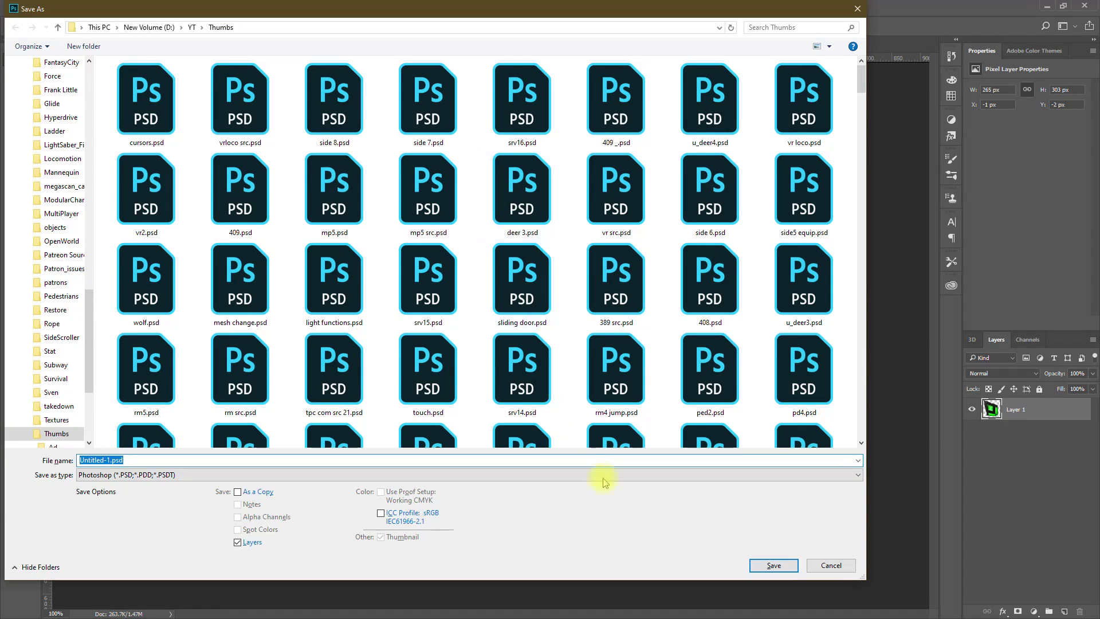
# Save the emblem in the Ui folder as animated_cursor.psd and as animated_cursor.png.
pyautogui.press('Return')
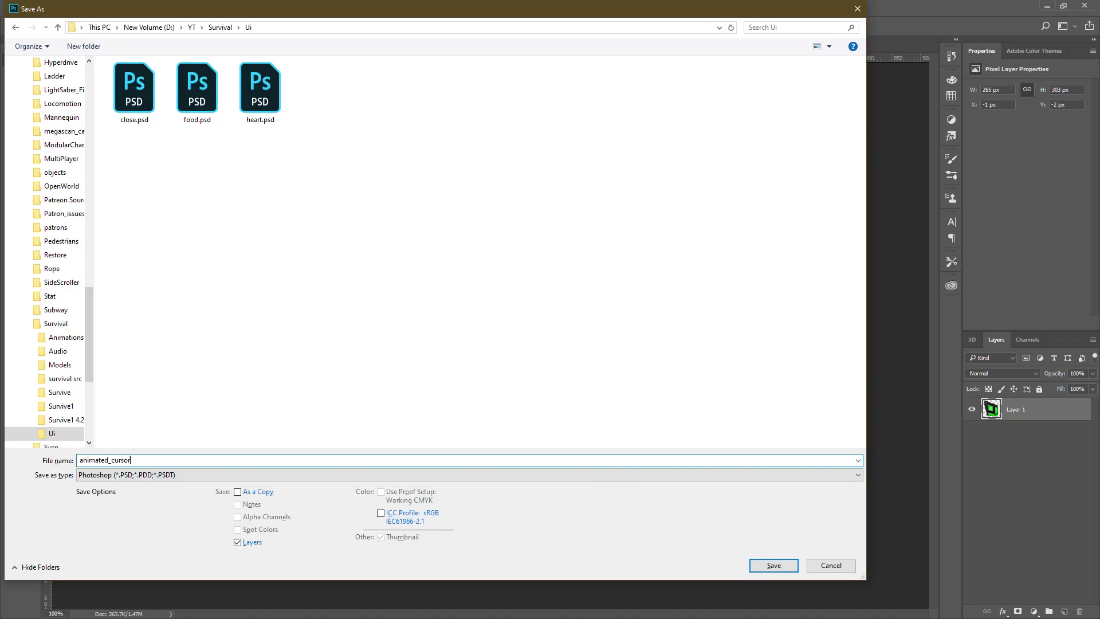
pyautogui.press('Return')
pyautogui.hotkey('ctrl', 'shift', 's')
pyautogui.click(189, 475)
pyautogui.click(101, 429)
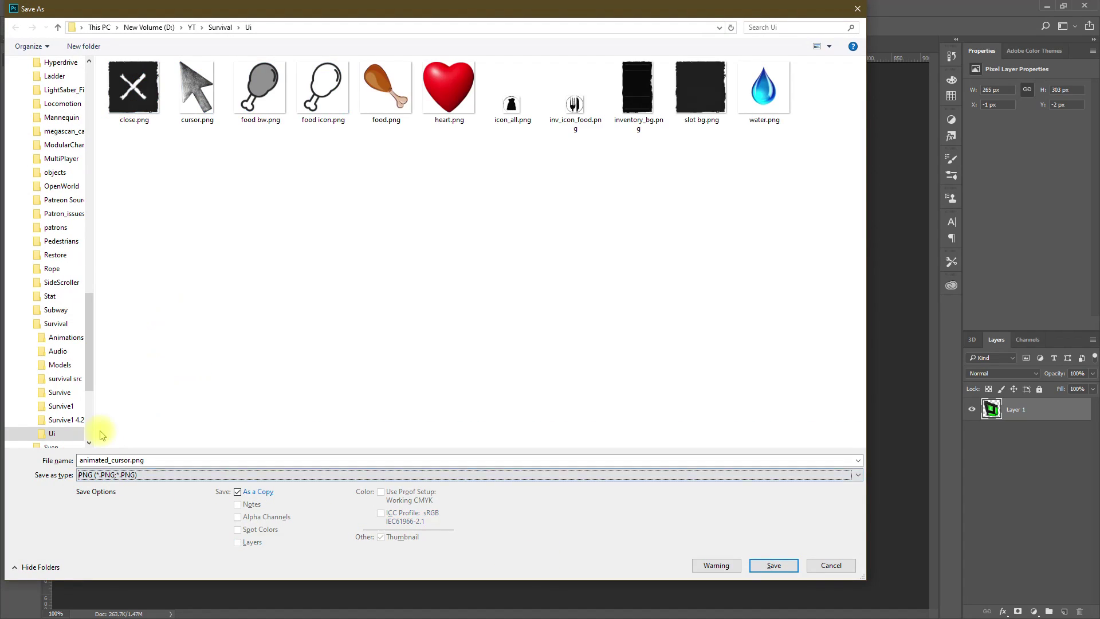
pyautogui.press('Return')
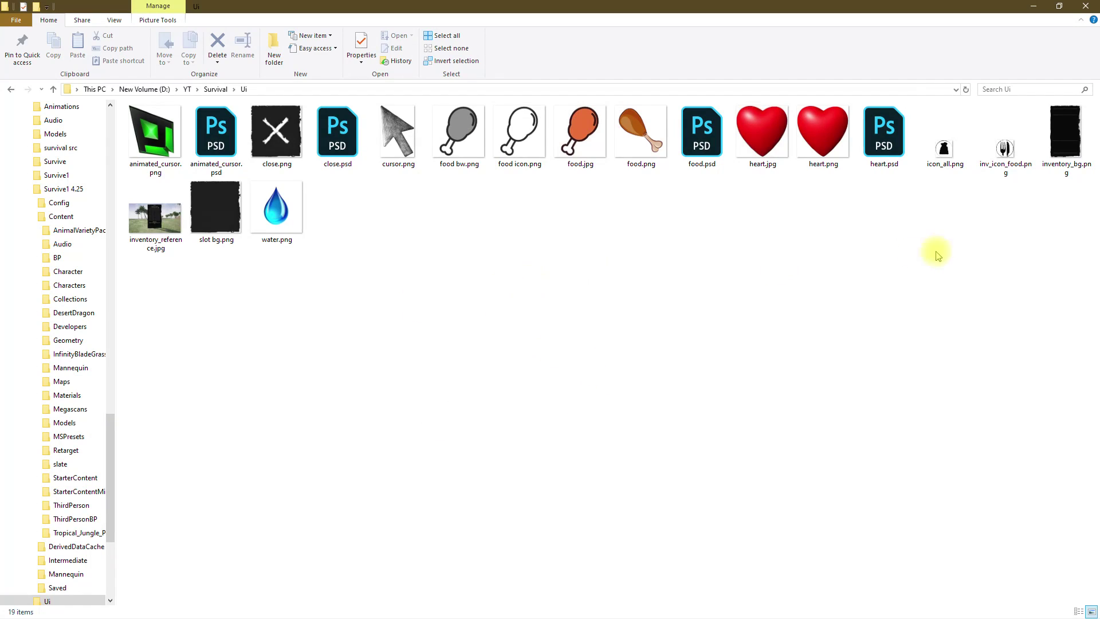
# Preview animated_cursor.png in File Explorer to check the saved file.
pyautogui.click(157, 138)
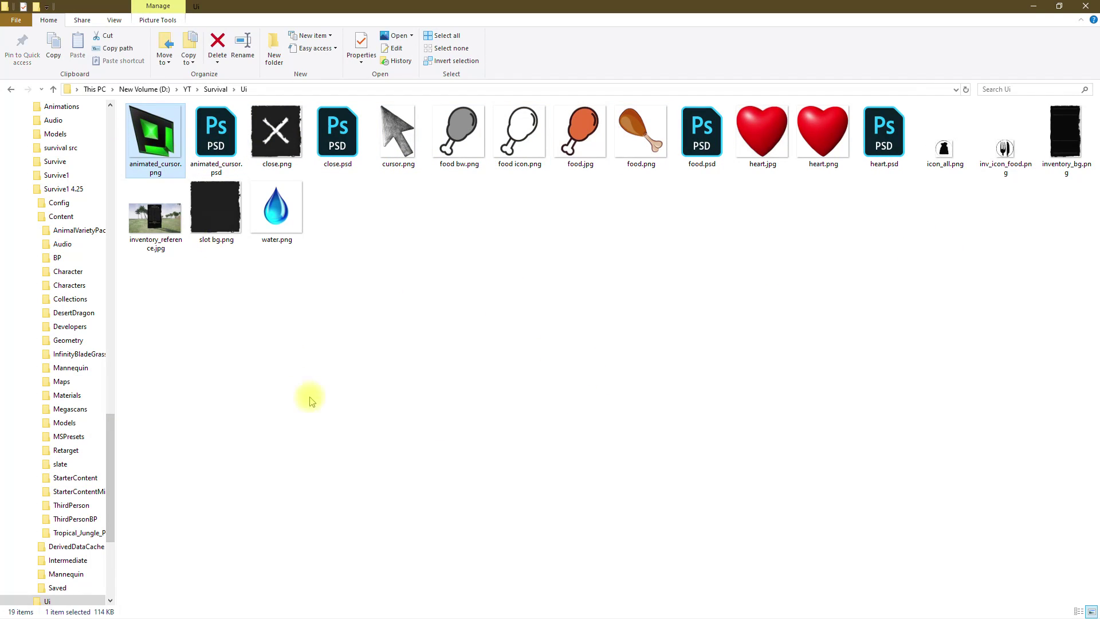
pyautogui.doubleClick(158, 134)
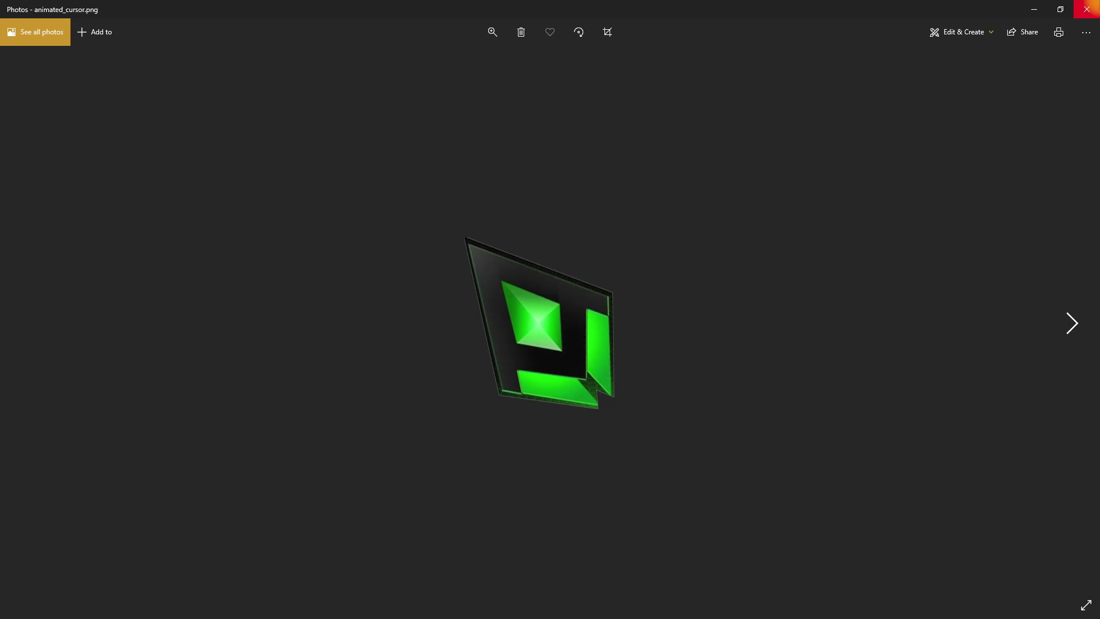
pyautogui.click(1086, 9)
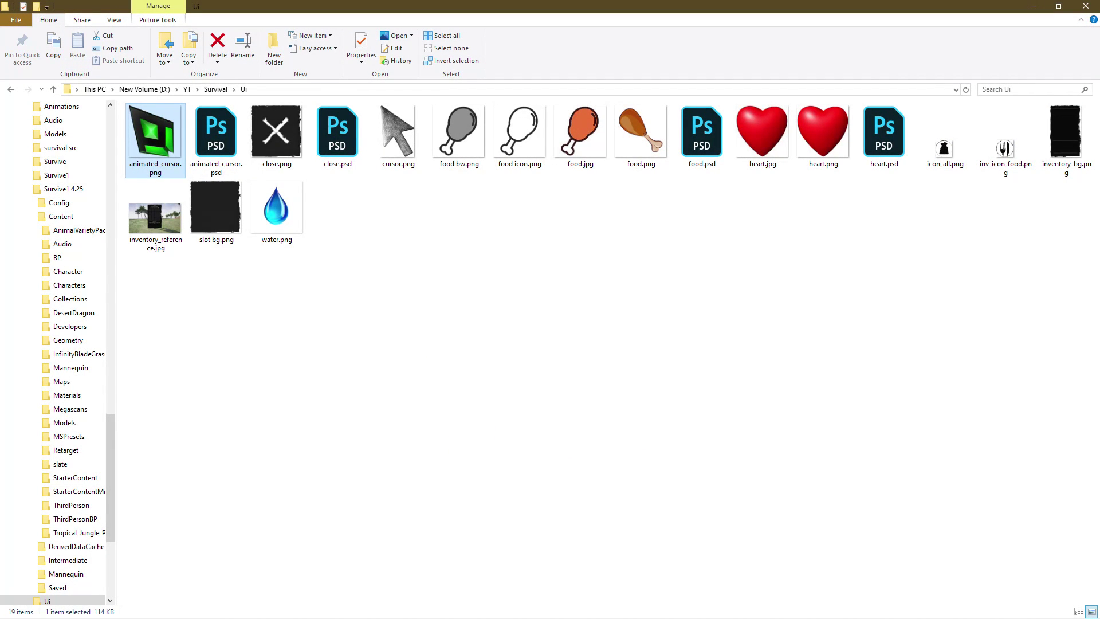
pyautogui.hotkey('alt', 'Tab')
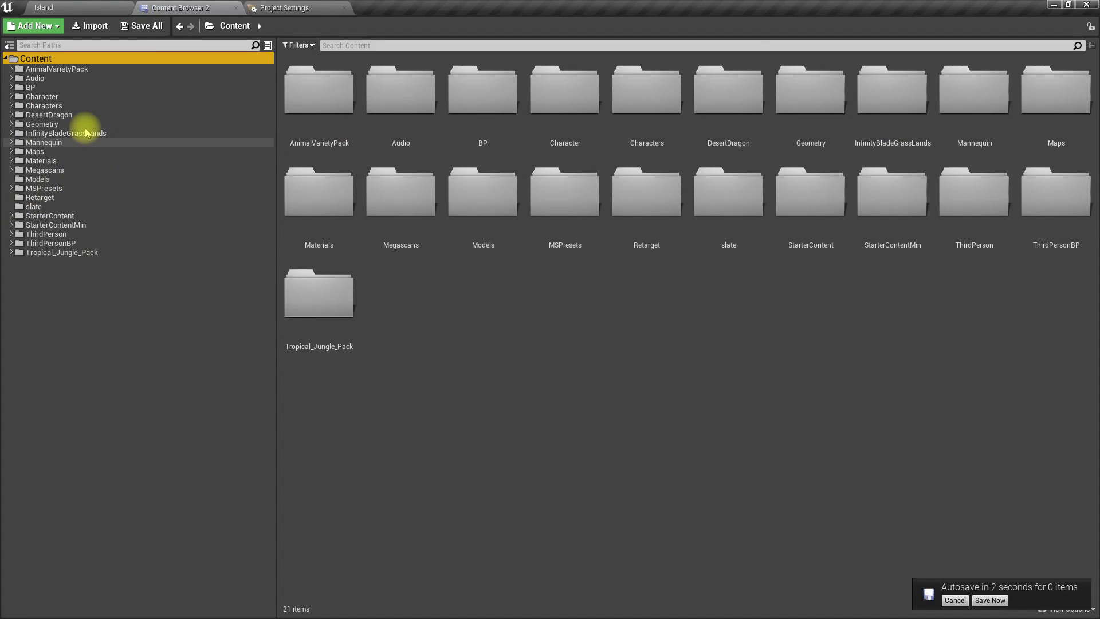
# Open BP/UI/UI_assets and import animated_cursor.png from File Explorer into it.
pyautogui.doubleClick(15, 87)
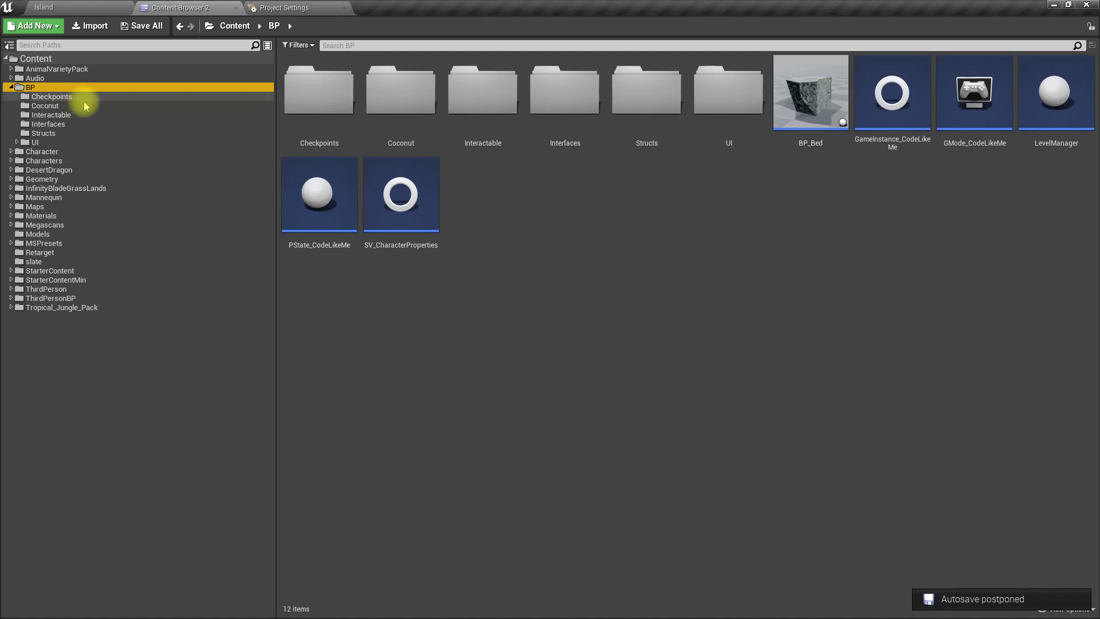
pyautogui.click(613, 222)
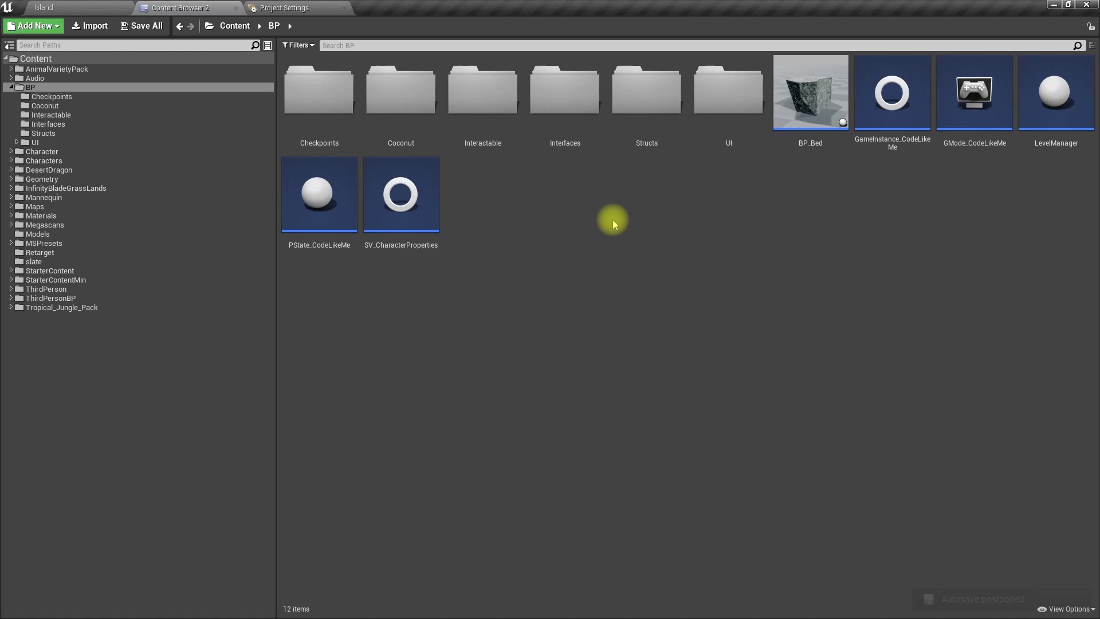
pyautogui.doubleClick(708, 127)
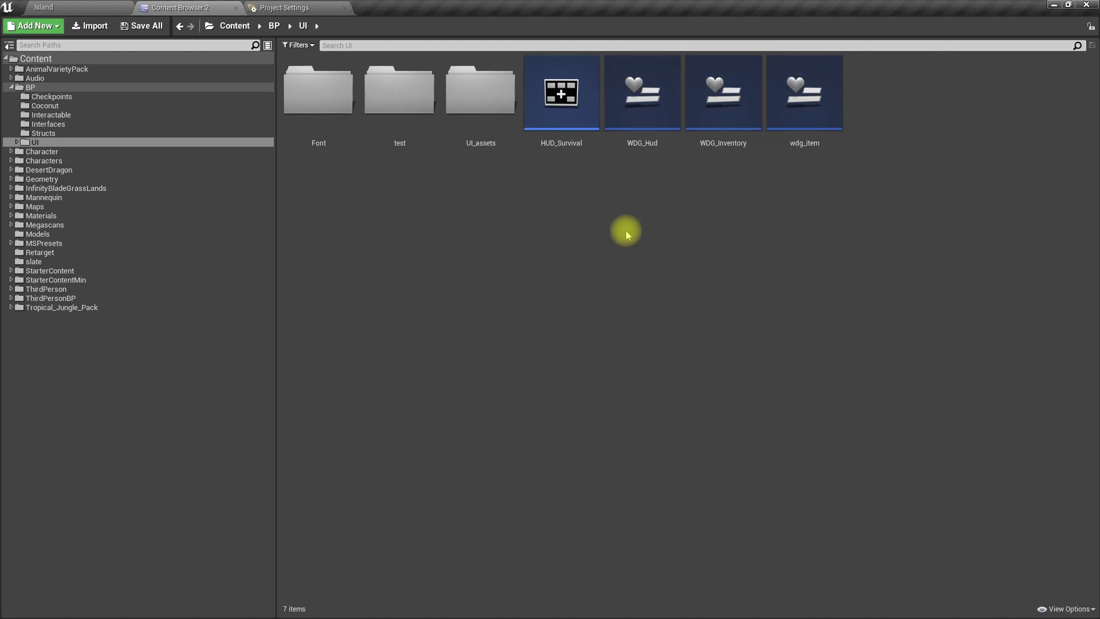
pyautogui.rightClick(566, 207)
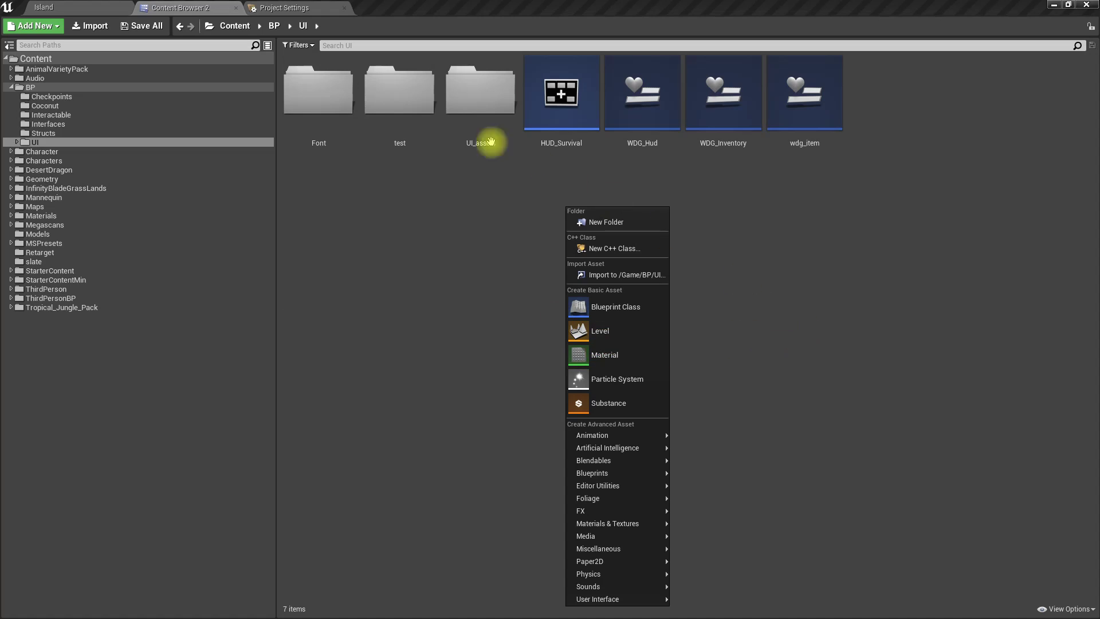
pyautogui.click(412, 86)
pyautogui.doubleClick(480, 92)
pyautogui.hotkey('alt', 'Tab')
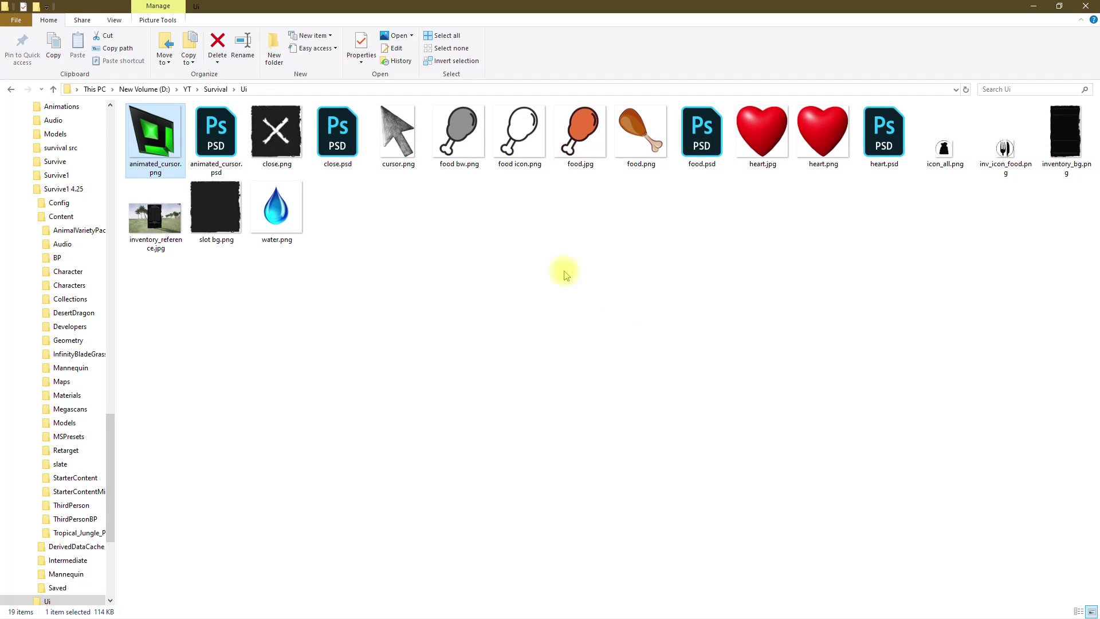
pyautogui.hotkey('alt', 'Tab')
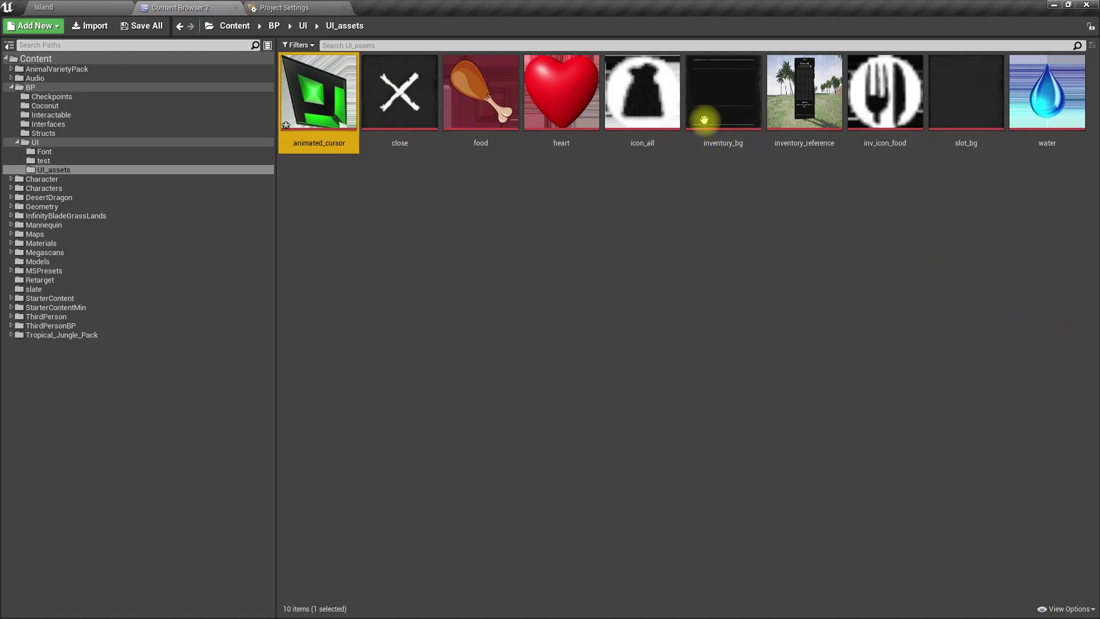
# Create a Widget Blueprint named wdg_cursor in BP/UI and open it in the Designer.
pyautogui.click(307, 24)
pyautogui.rightClick(641, 216)
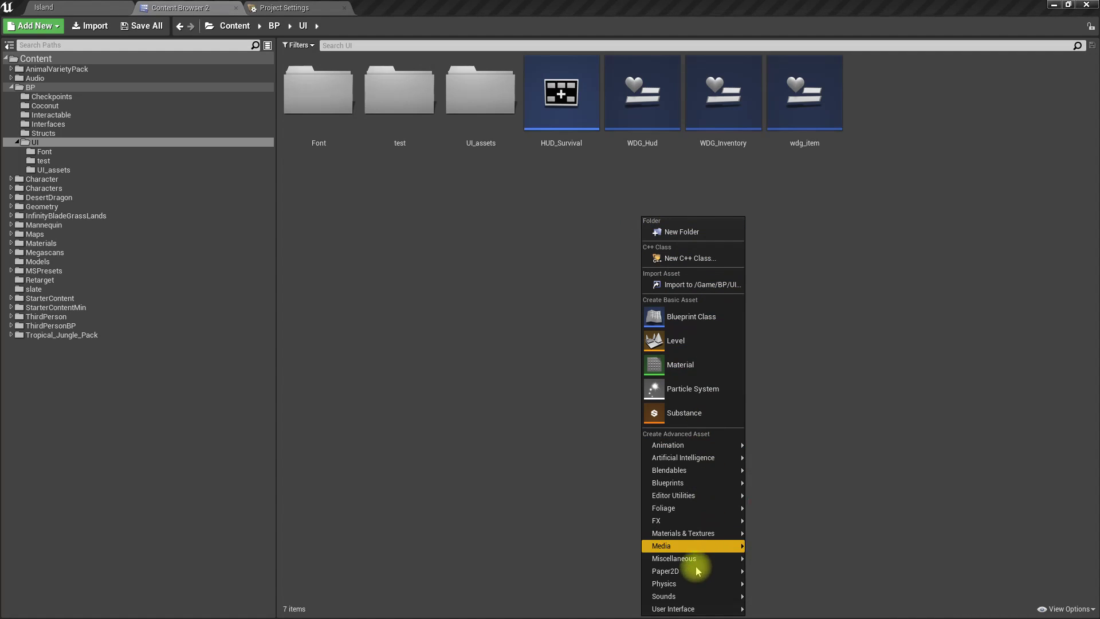
pyautogui.moveTo(694, 608)
pyautogui.click(764, 606)
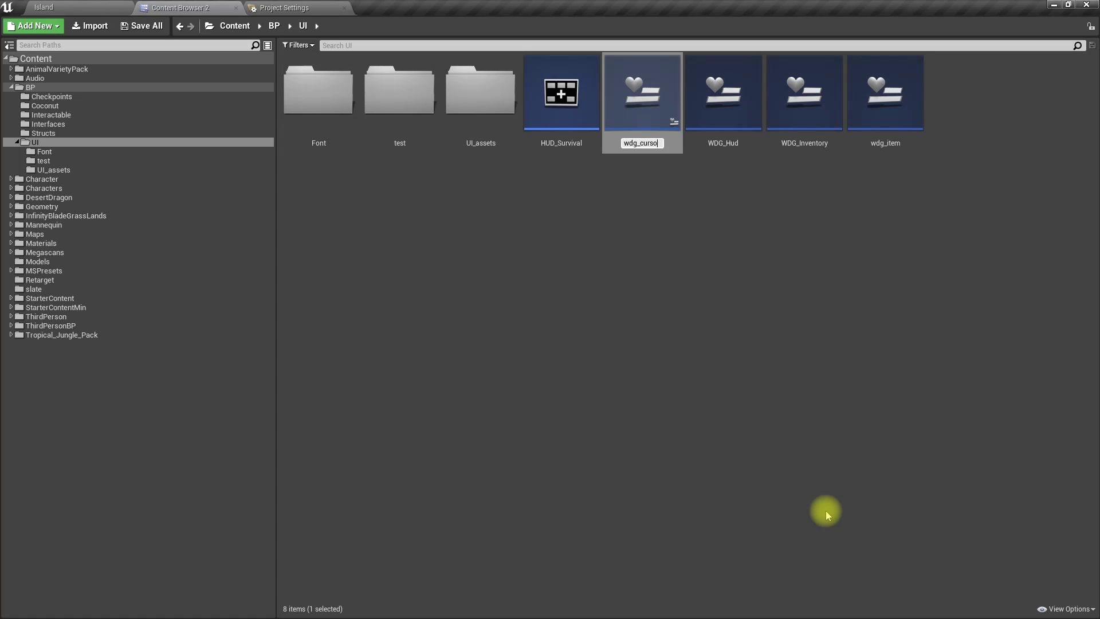
pyautogui.press('Return')
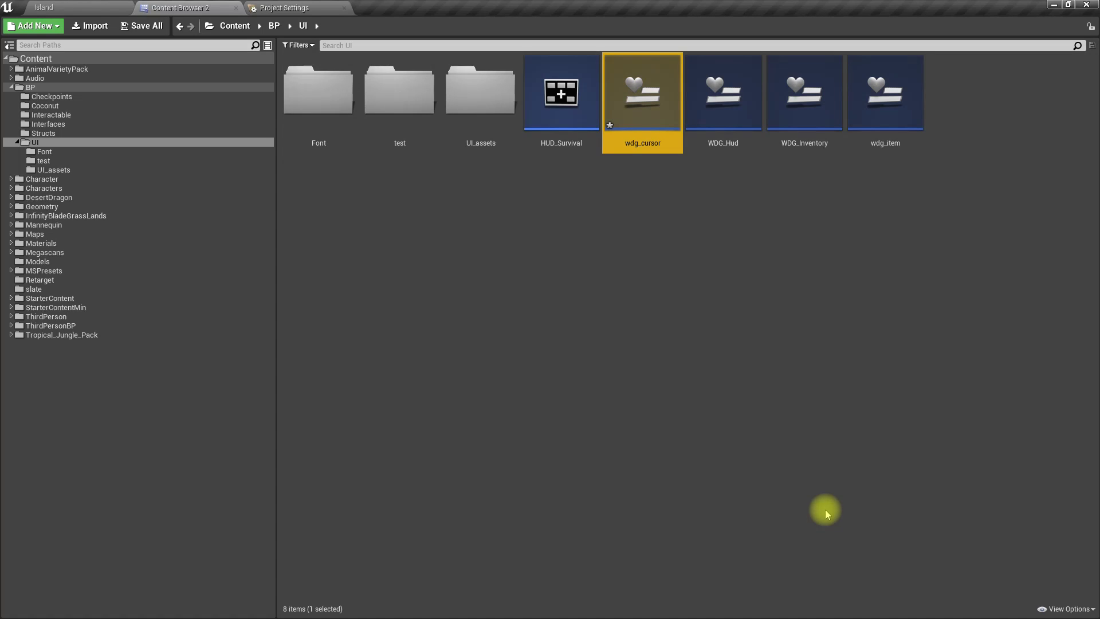
pyautogui.doubleClick(634, 98)
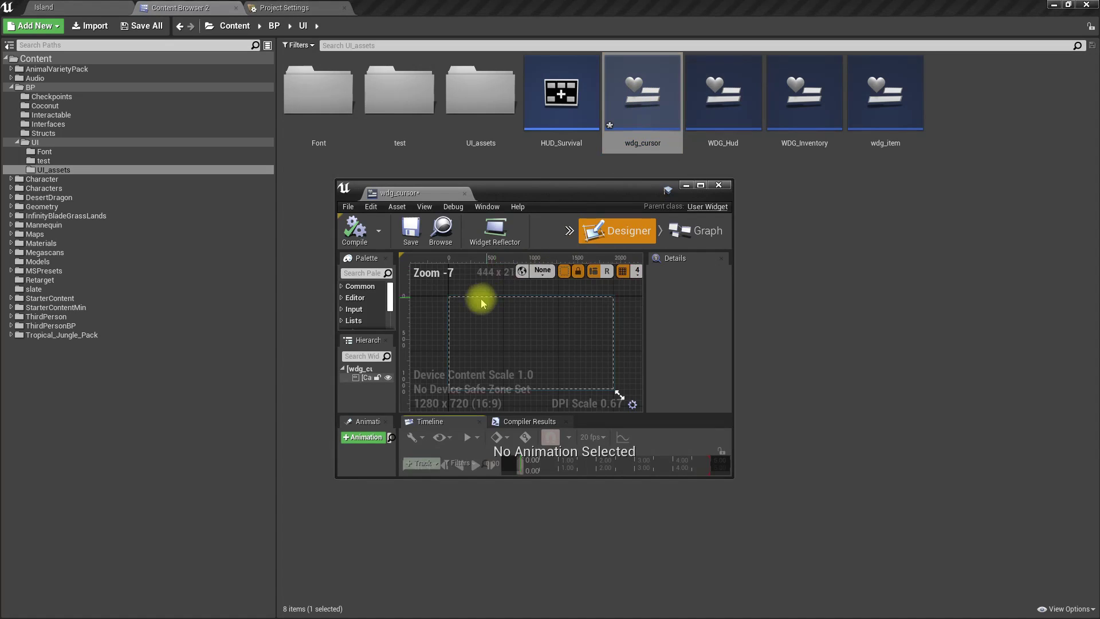
pyautogui.click(473, 5)
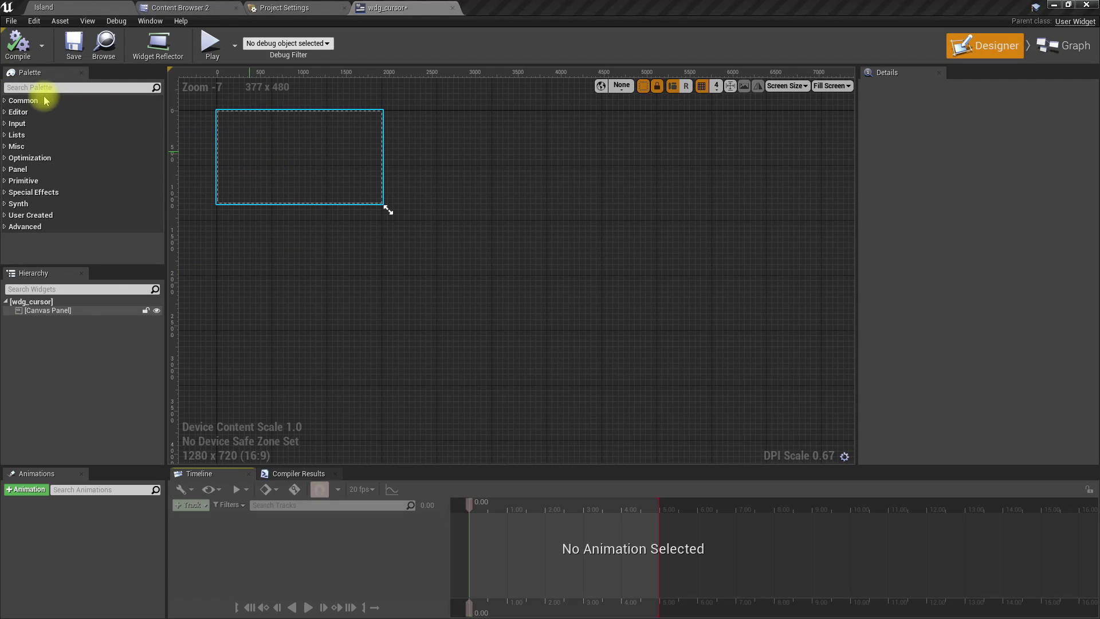
# Find the Image widget in the Palette and place it on wdg_cursor's canvas.
pyautogui.click(58, 314)
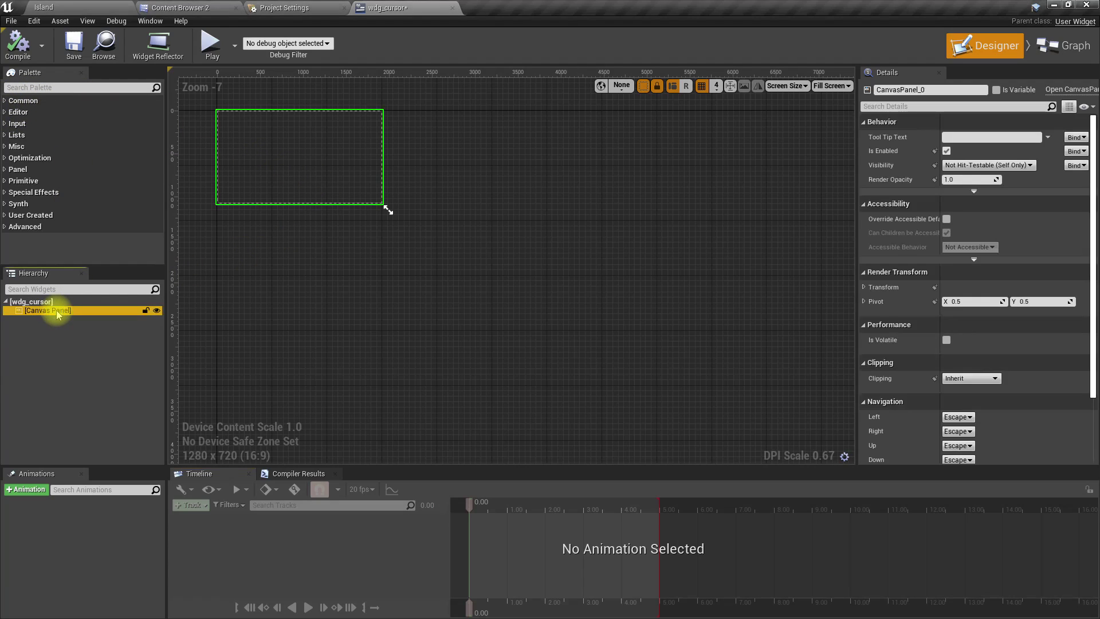
pyautogui.moveTo(223, 183); pyautogui.dragTo(353, 238, button='right')
pyautogui.scroll(5, 305, 194)
pyautogui.click(45, 87)
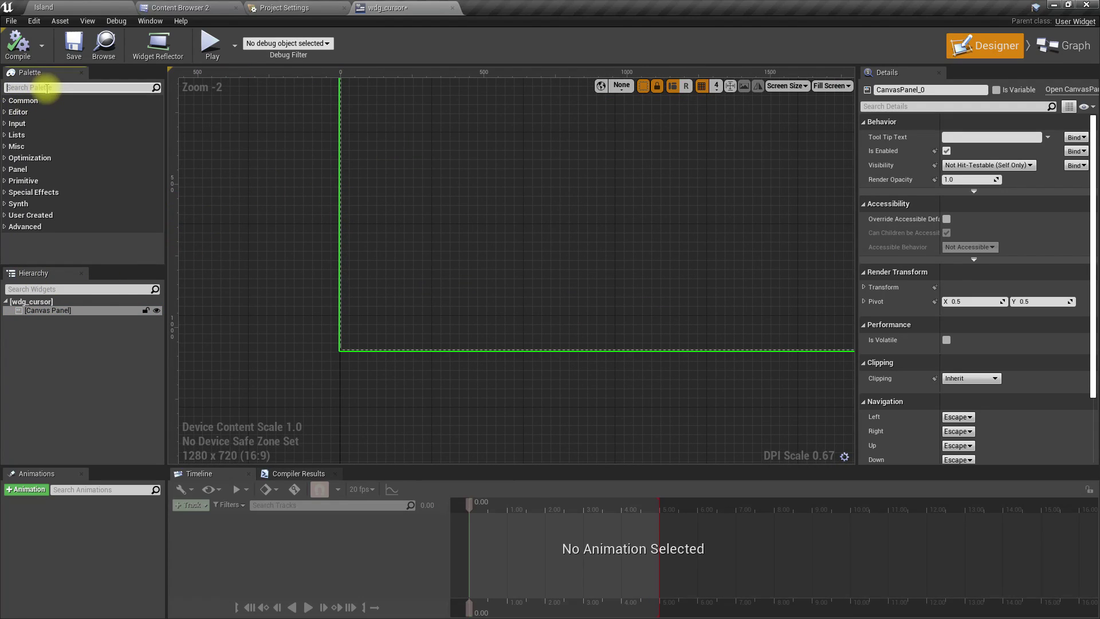
pyautogui.write('image')
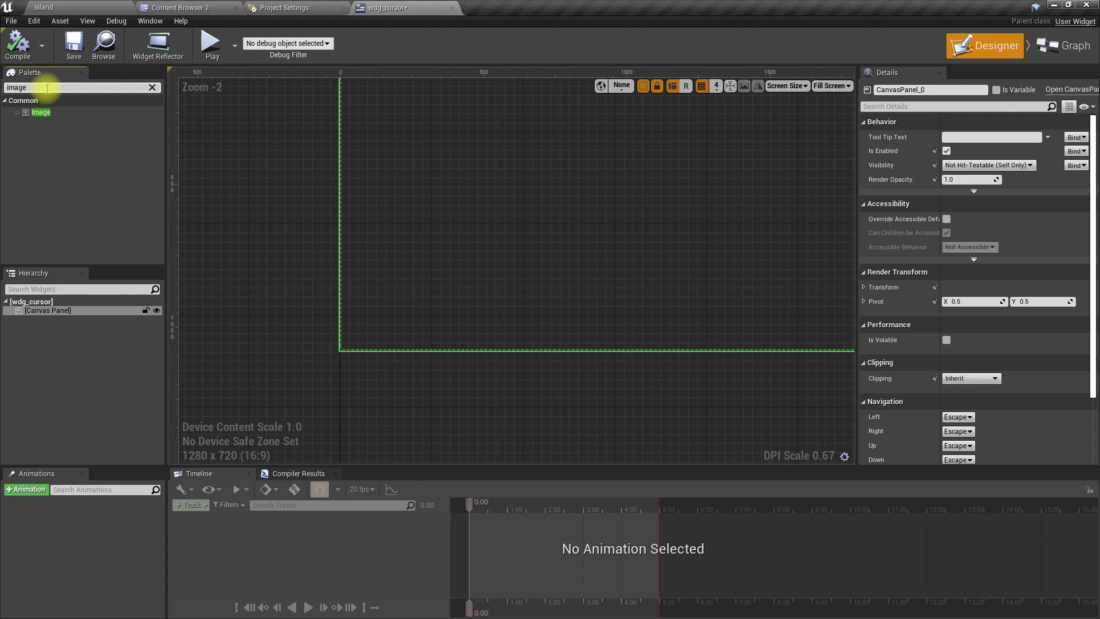
pyautogui.click(41, 114)
pyautogui.moveTo(42, 116); pyautogui.dragTo(429, 144)
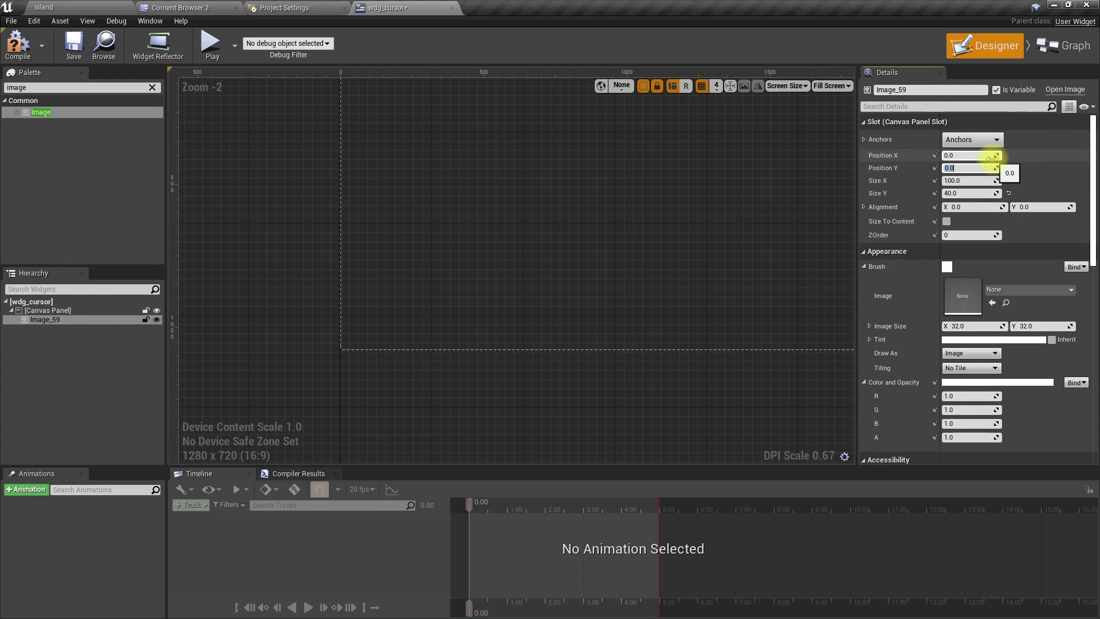
# Set the image's Brush Image to animated_cursor and its size to 32 by 32.
pyautogui.scroll(-2, 430, 228)
pyautogui.scroll(7, 437, 344)
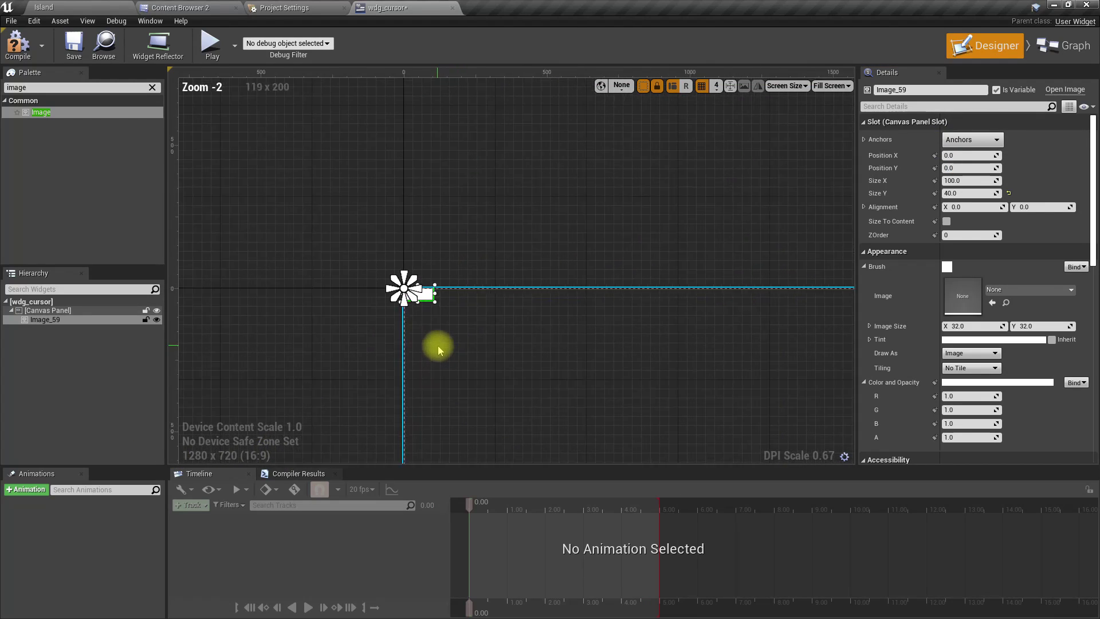
pyautogui.click(1017, 290)
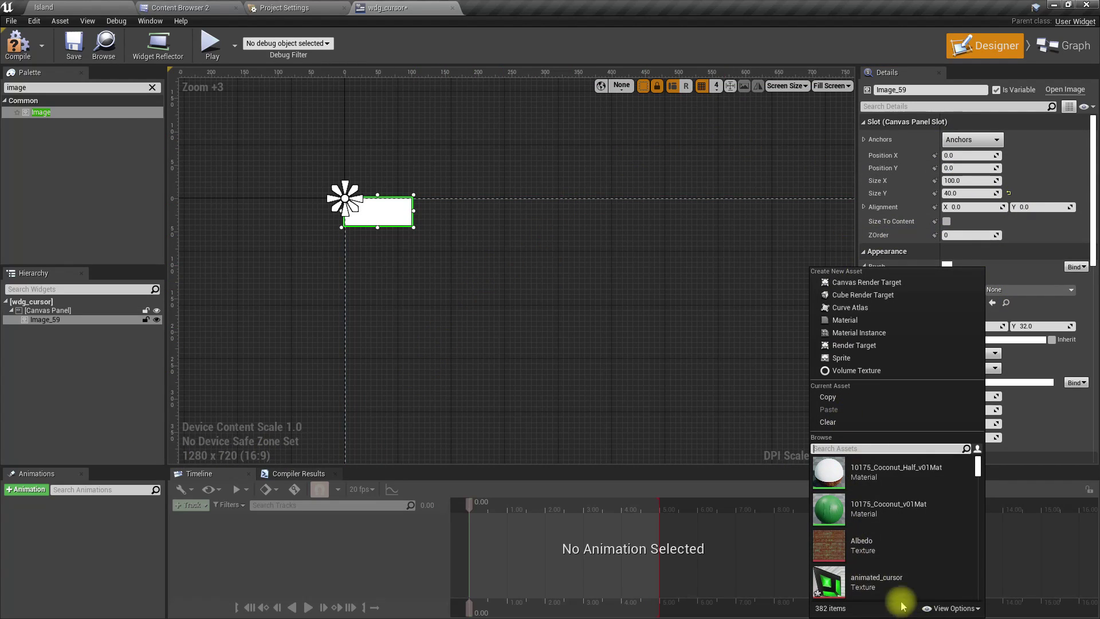
pyautogui.click(866, 575)
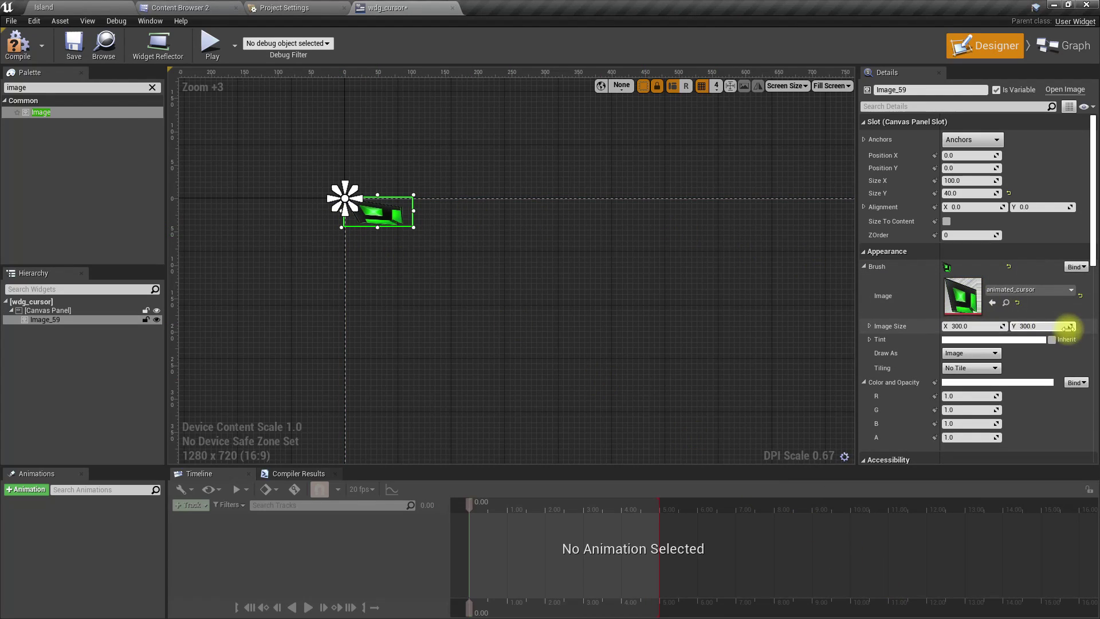
pyautogui.click(1008, 193)
pyautogui.click(976, 180)
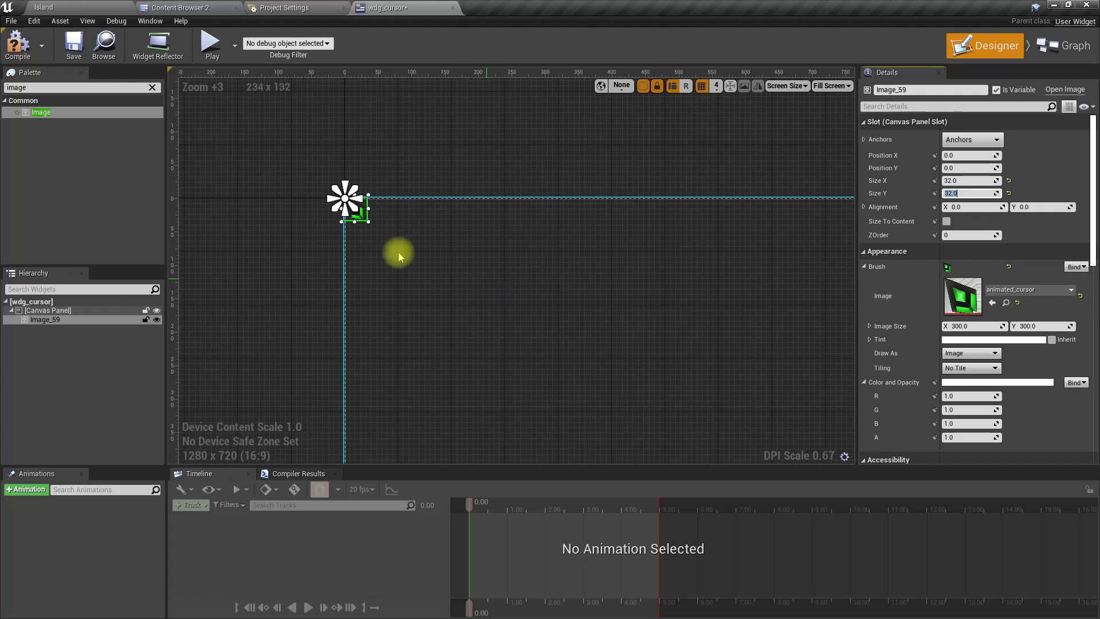
pyautogui.click(366, 252)
pyautogui.scroll(7, 307, 189)
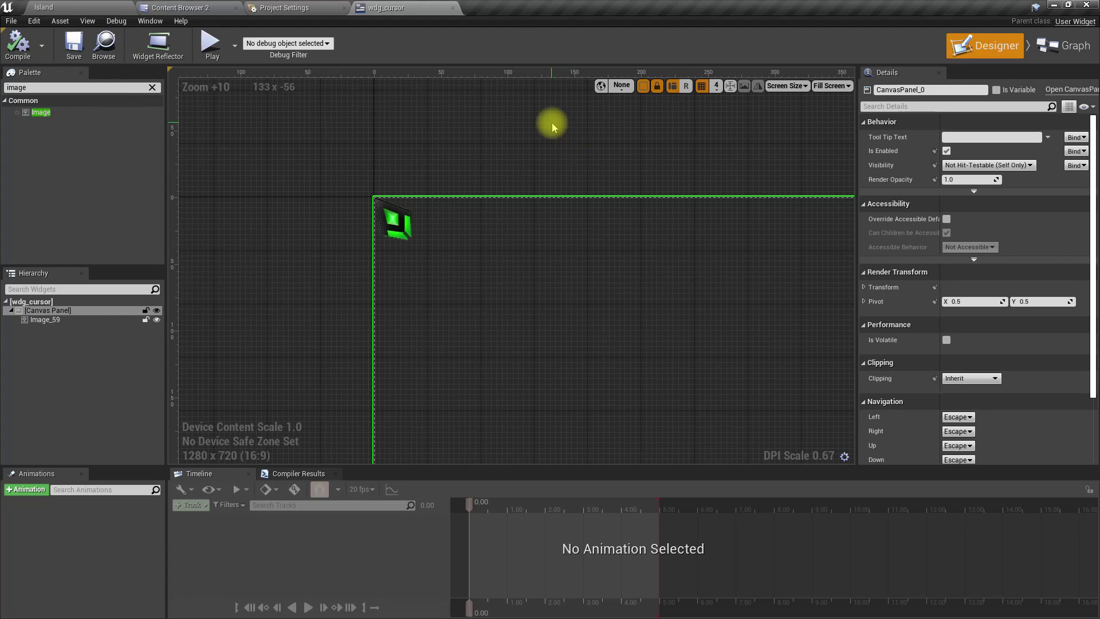
pyautogui.click(310, 7)
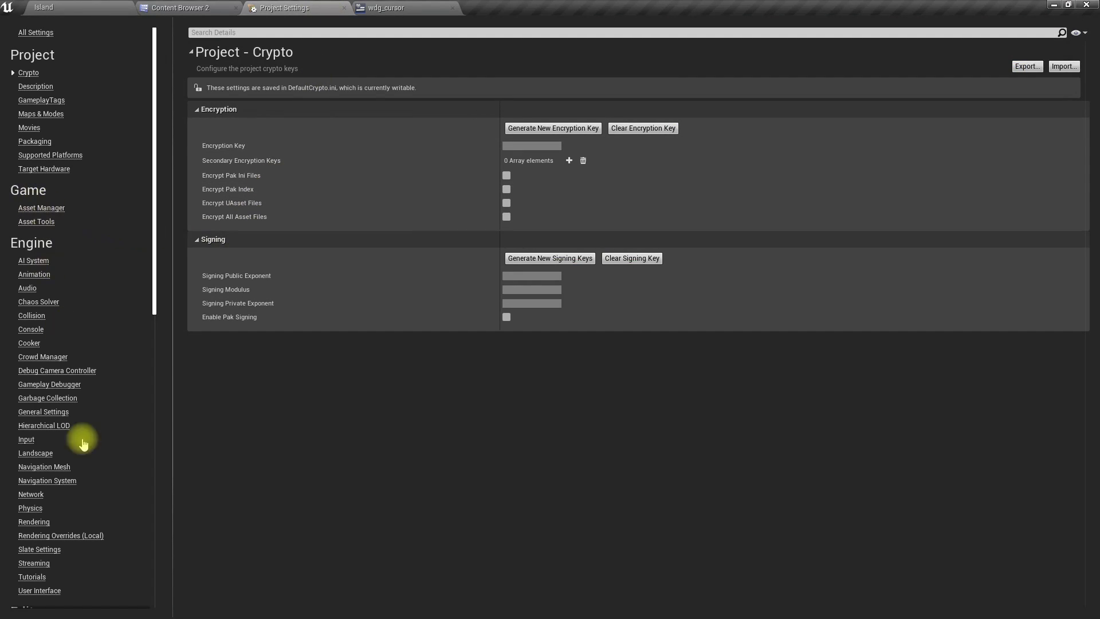
# In User Interface settings, clear Hardware Cursors and map the Default software cursor to wdg_cursor.
pyautogui.scroll(-3, 68, 542)
pyautogui.click(40, 499)
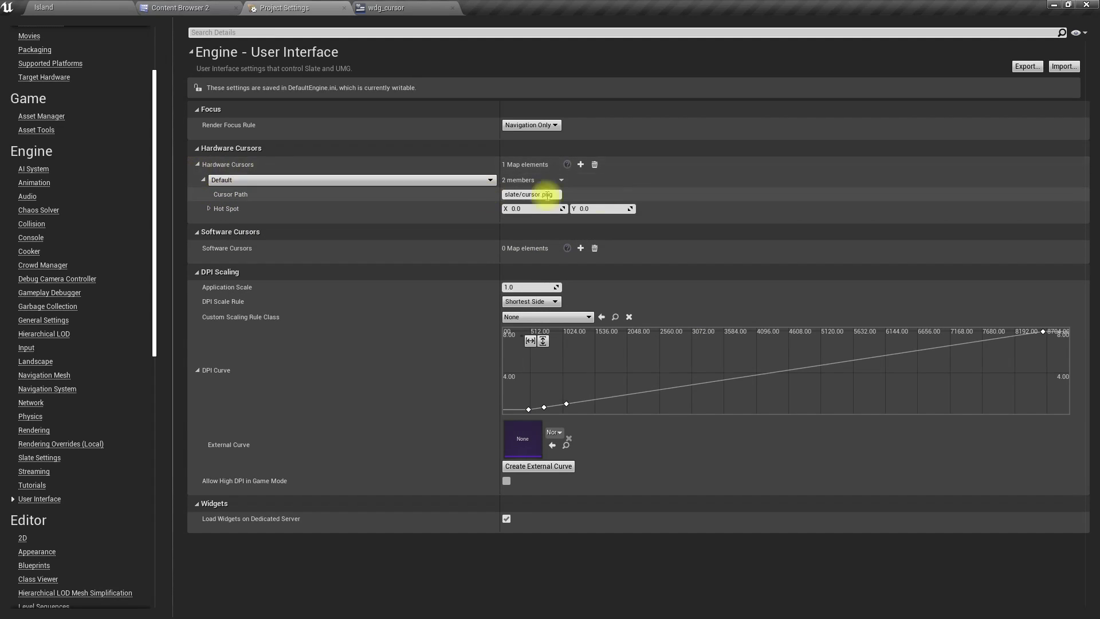
pyautogui.click(594, 165)
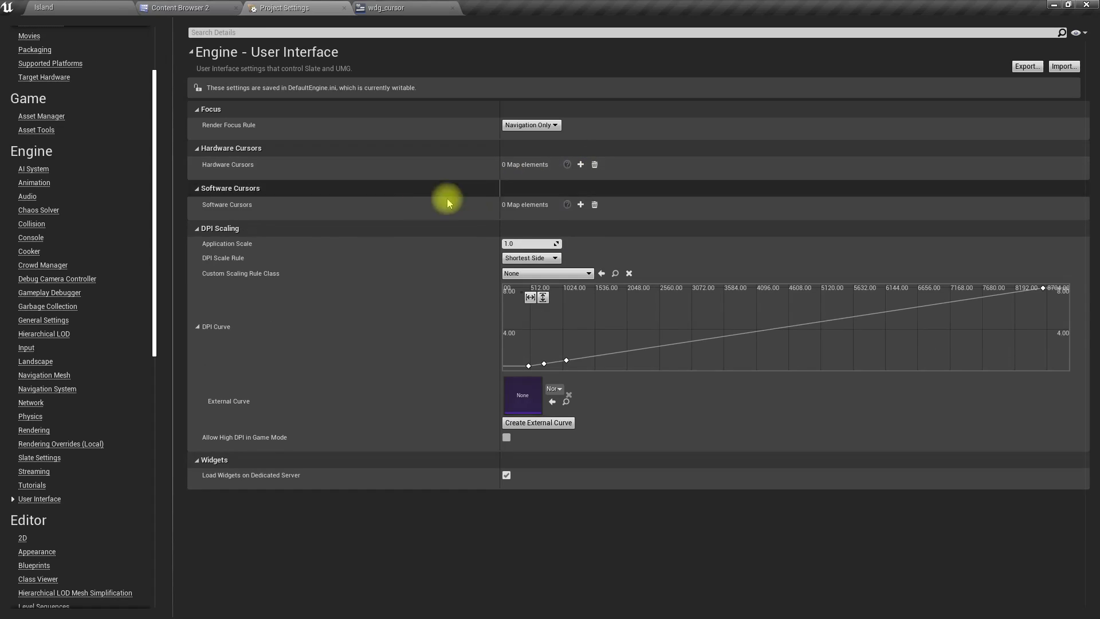
pyautogui.click(580, 205)
pyautogui.click(259, 221)
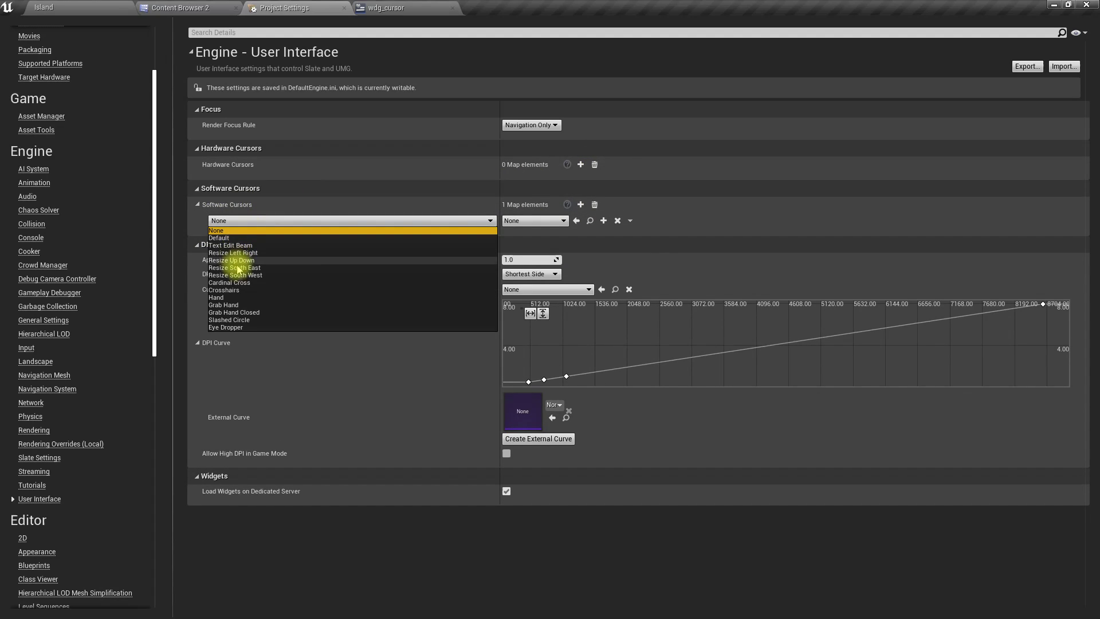
pyautogui.click(229, 237)
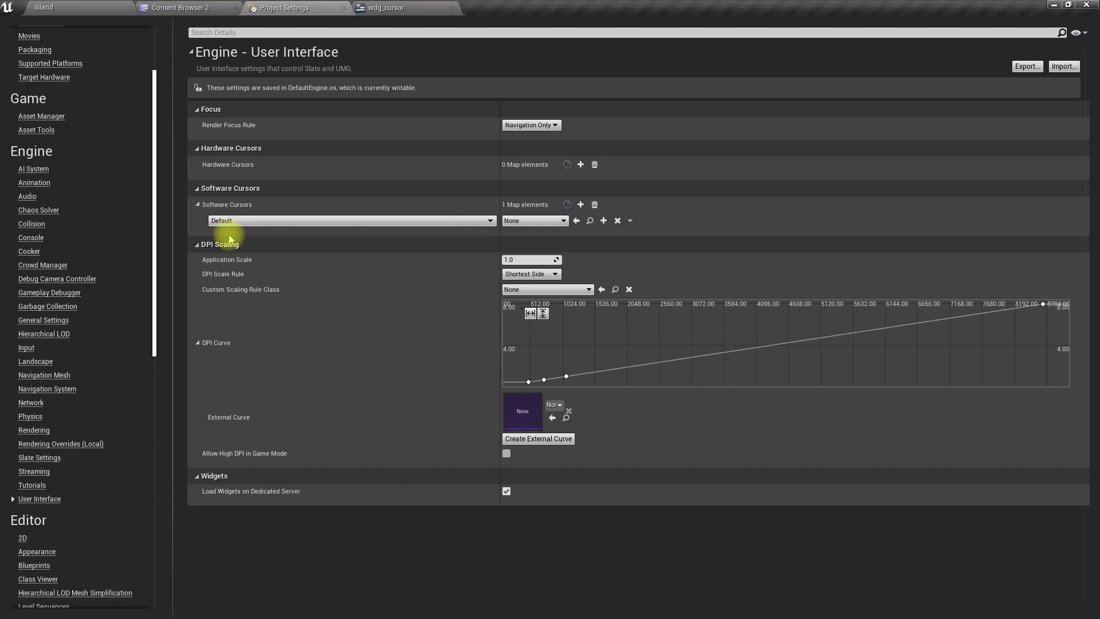
pyautogui.click(533, 220)
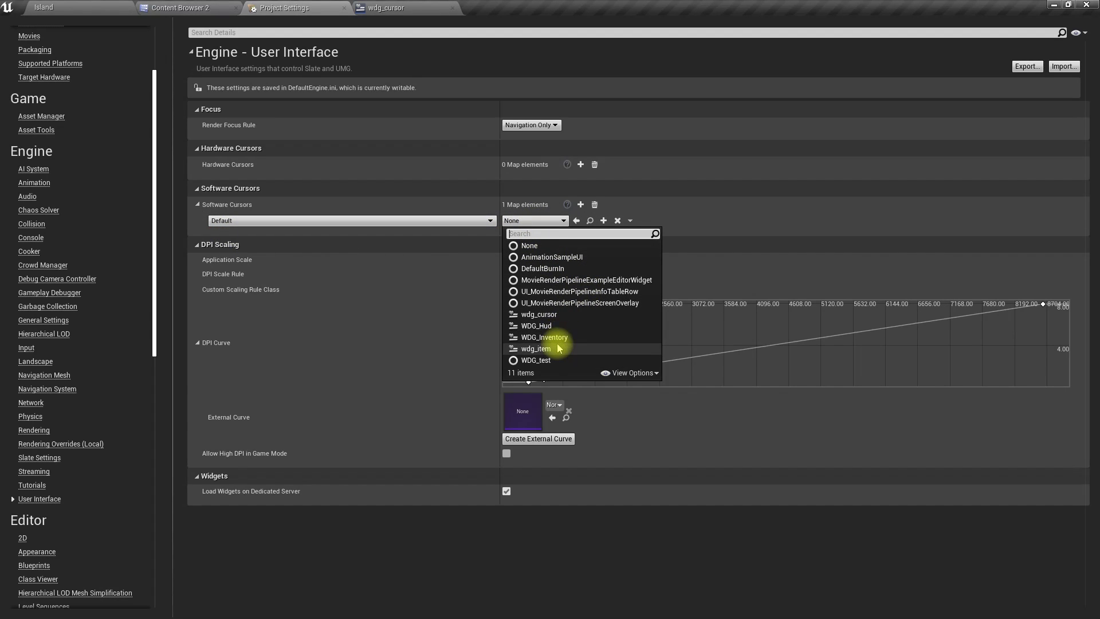
pyautogui.click(538, 314)
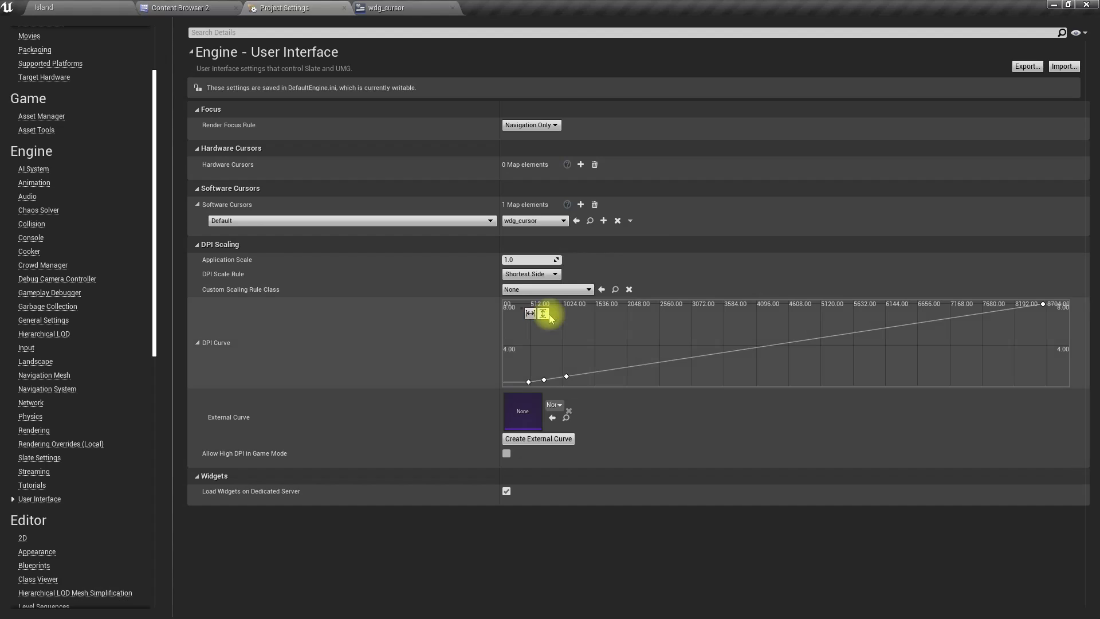
pyautogui.click(127, 5)
# Play the Island level full screen, toggling the inventory to check the green custom cursor.
pyautogui.click(668, 41)
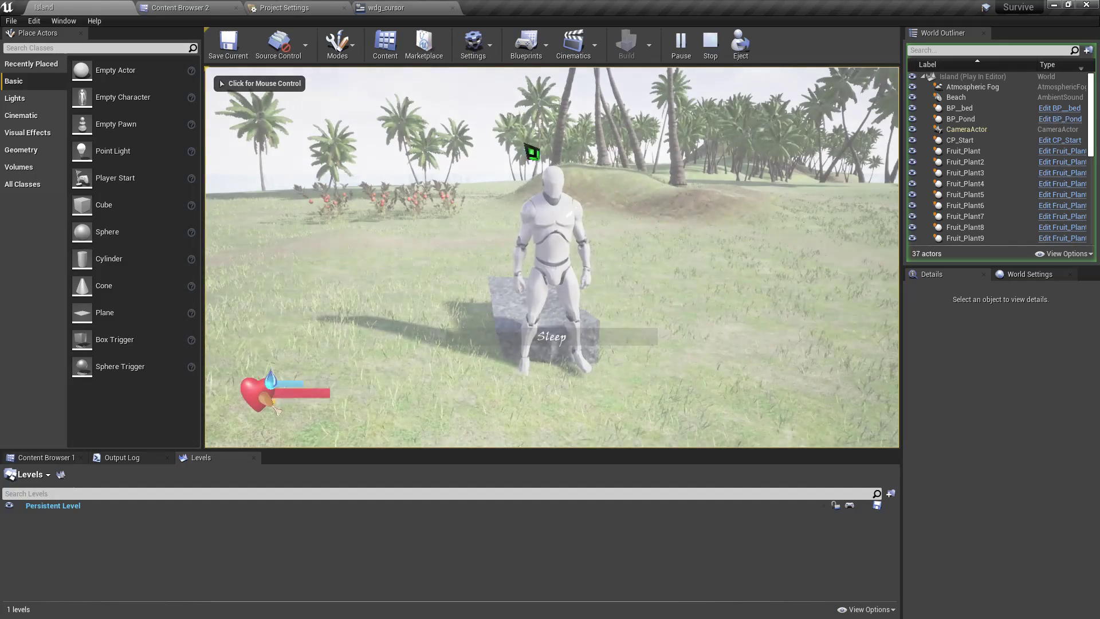
pyautogui.click(626, 240)
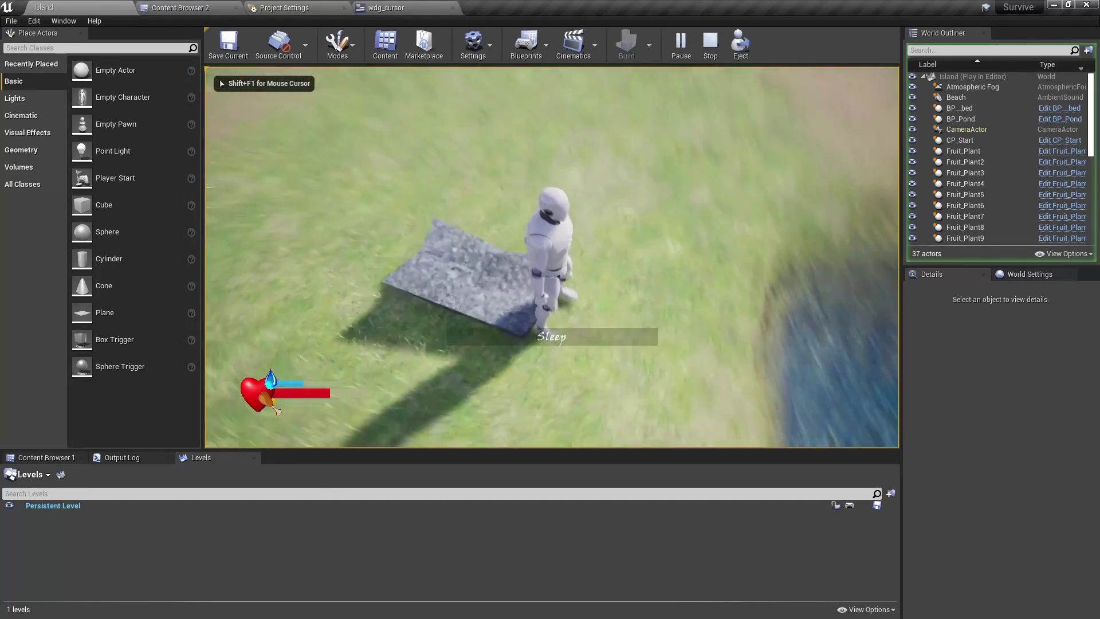
pyautogui.press('i')
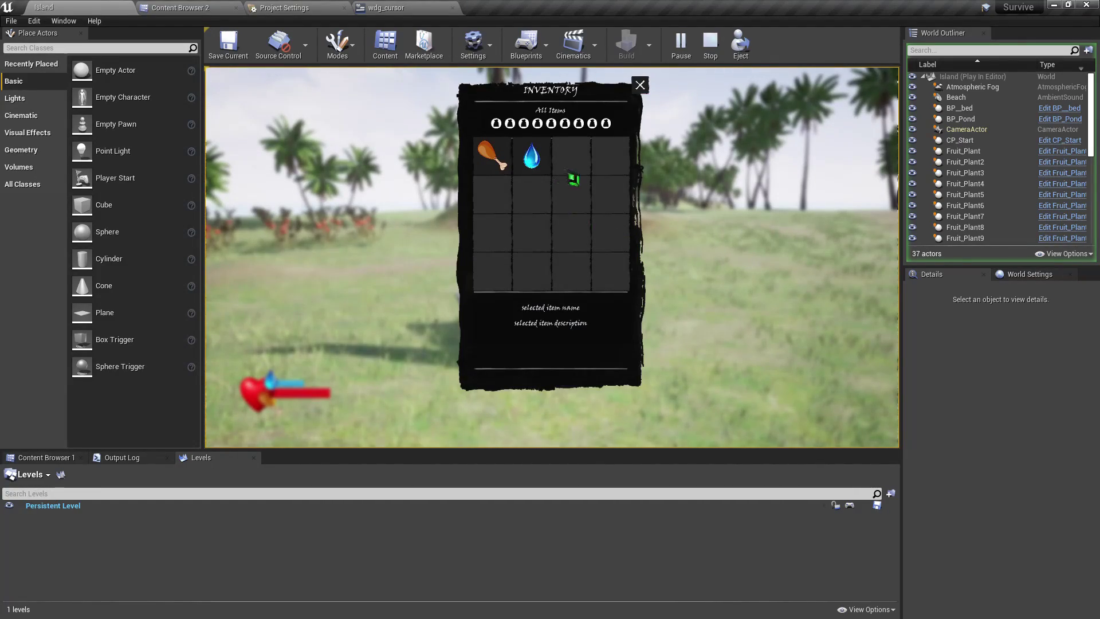
pyautogui.press('i')
pyautogui.press('F11')
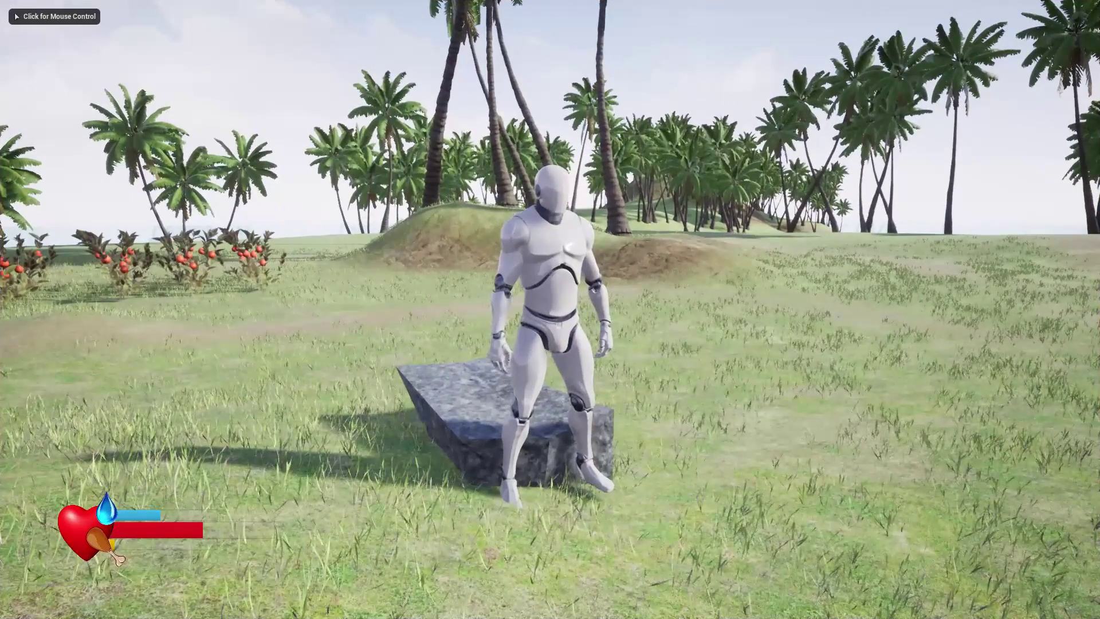
pyautogui.press('i')
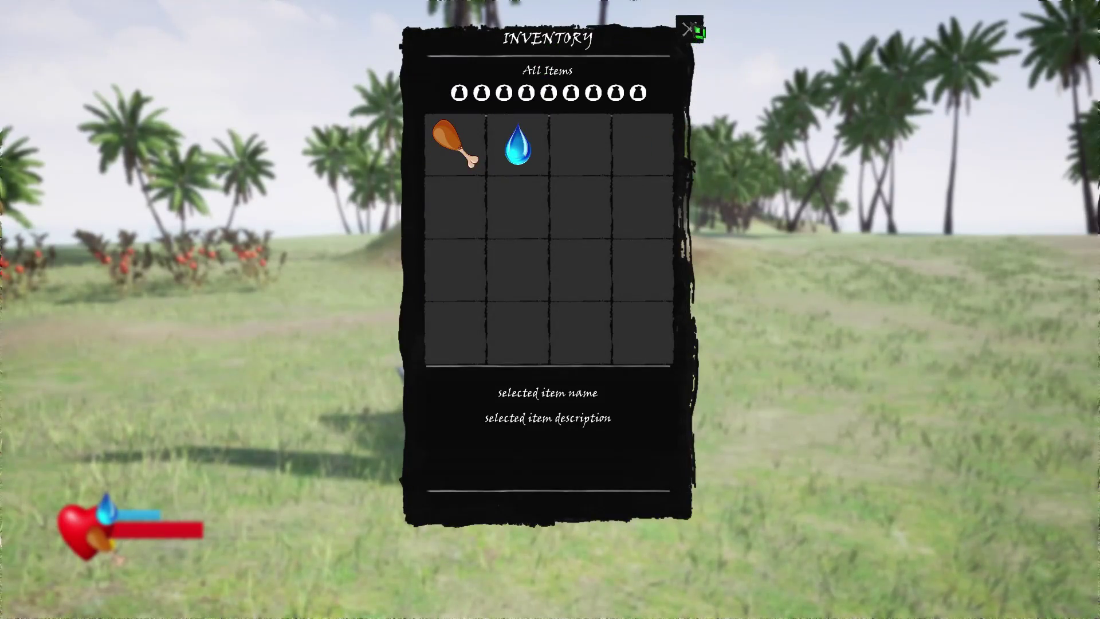
pyautogui.click(689, 28)
pyautogui.press('i')
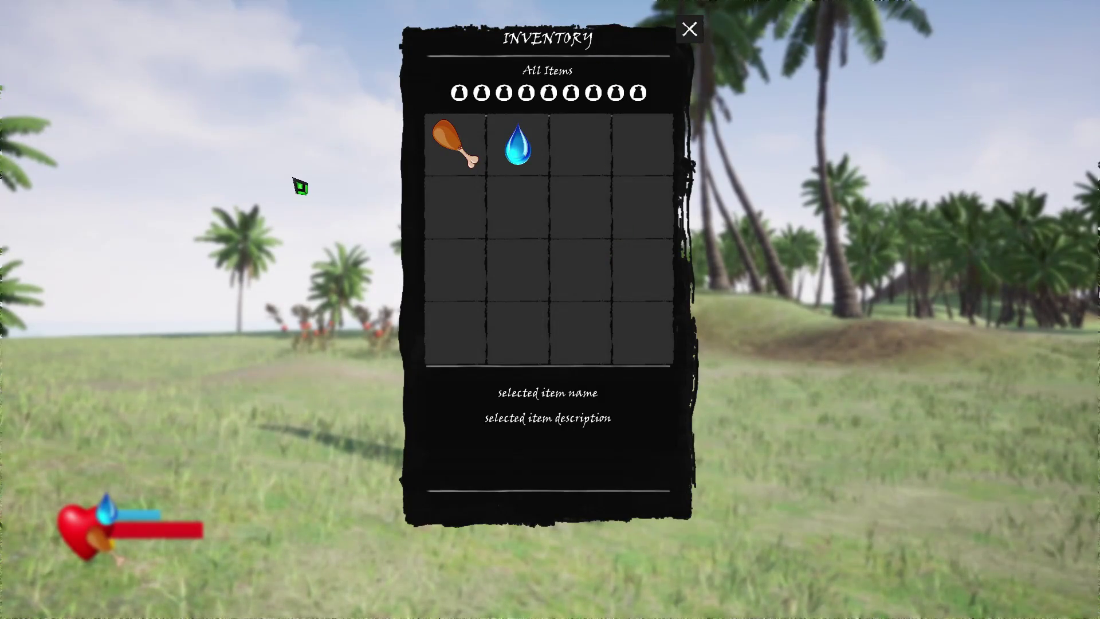
pyautogui.press('i')
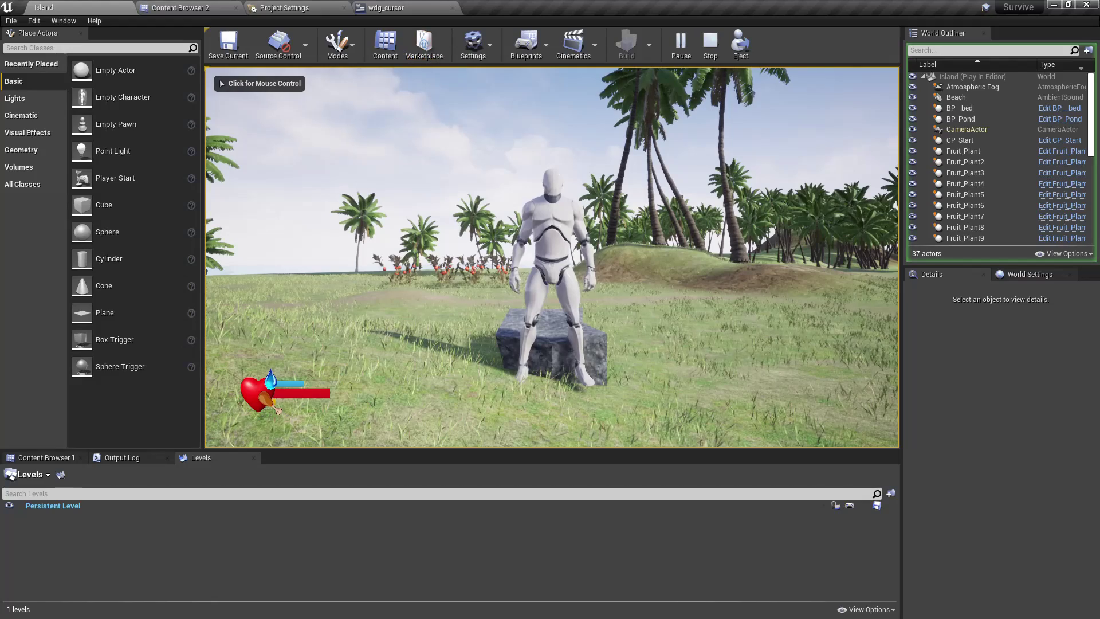
# Resize the cursor image in wdg_cursor to 64 by 64 and compile.
pyautogui.click(408, 7)
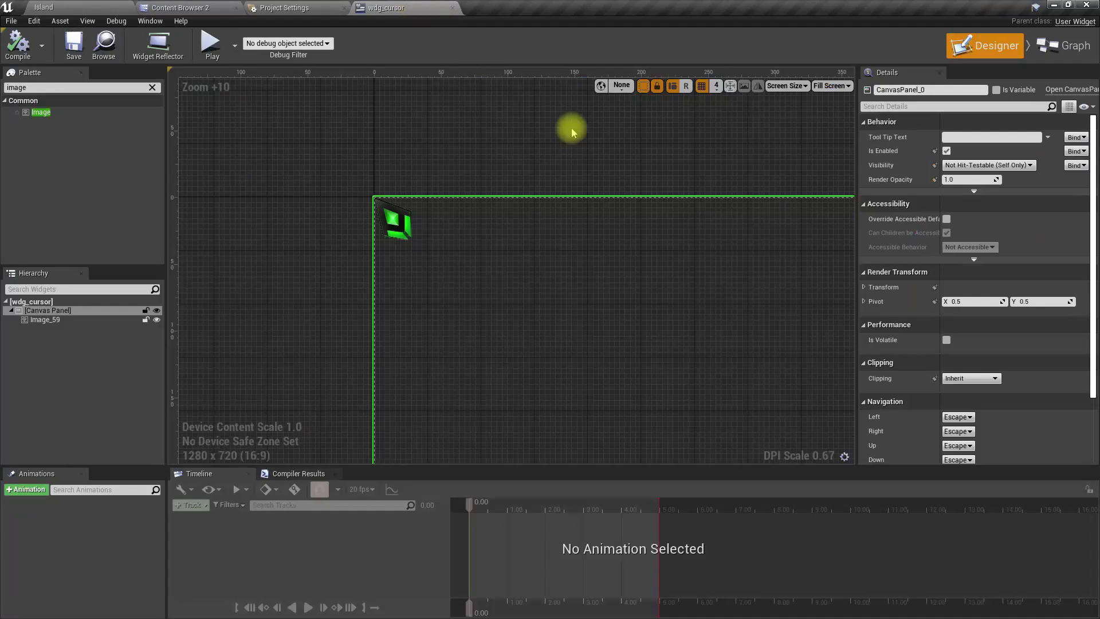
pyautogui.click(383, 217)
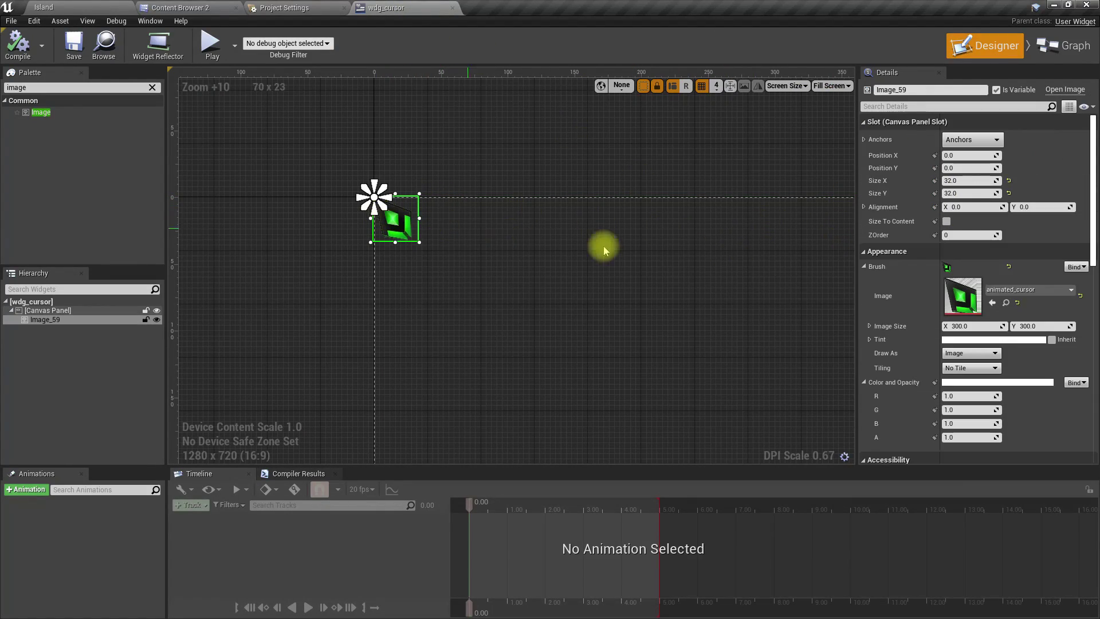
pyautogui.click(962, 180)
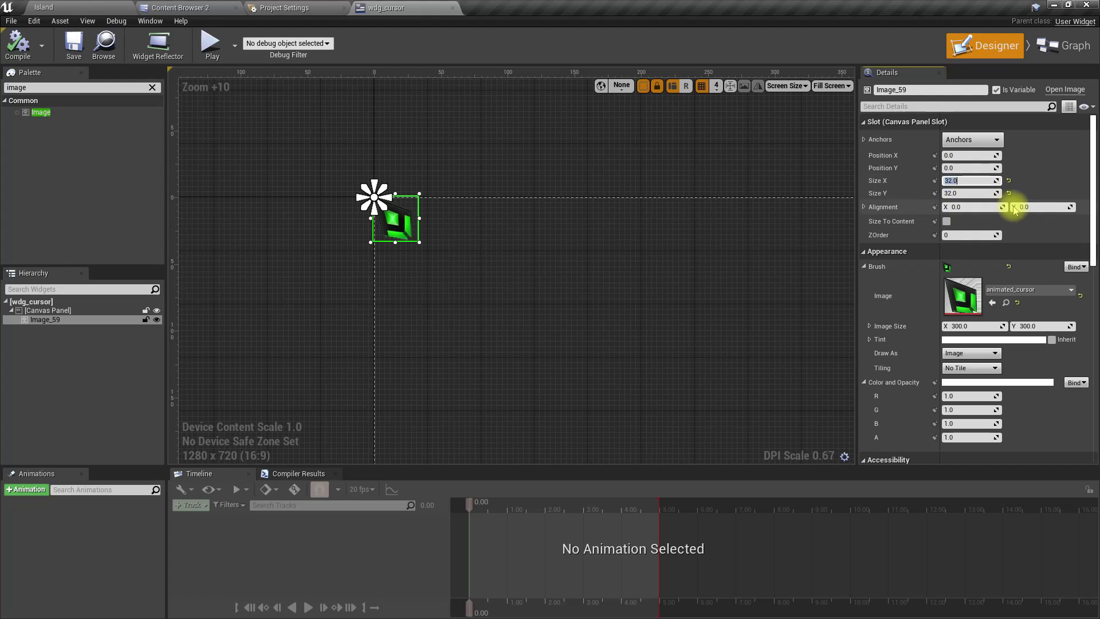
pyautogui.write('64')
pyautogui.press('Tab')
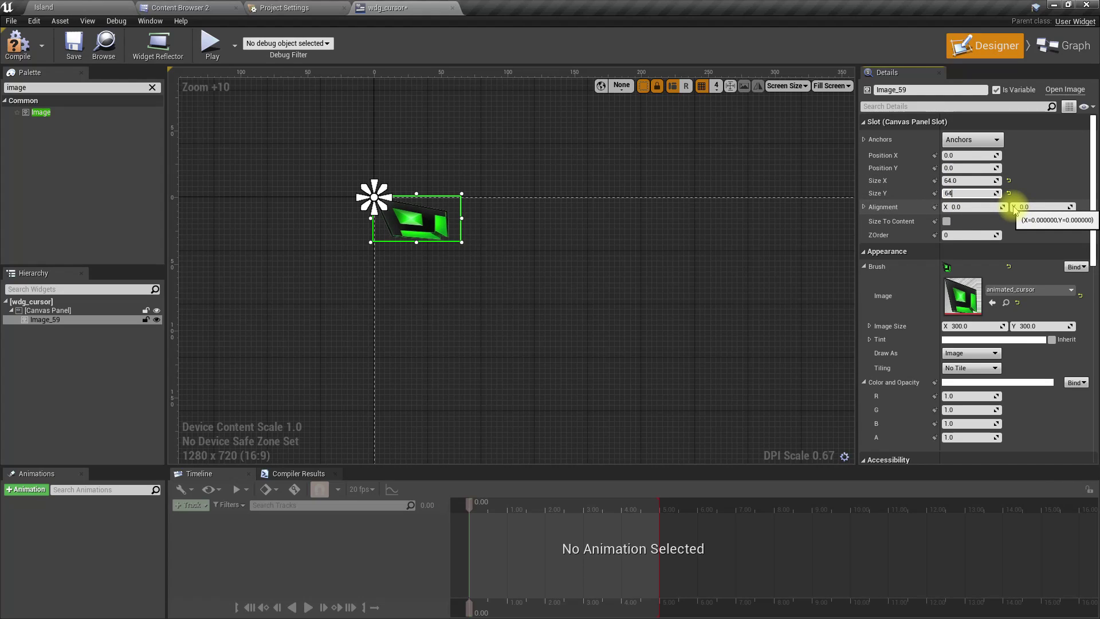
pyautogui.write('64')
pyautogui.press('Return')
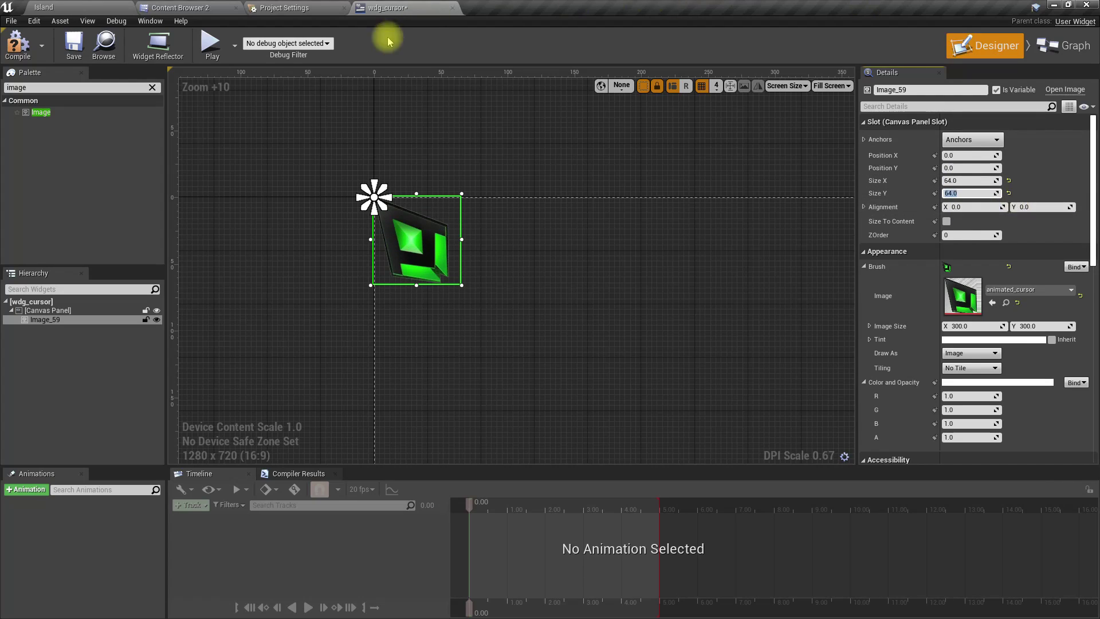
pyautogui.click(16, 41)
# Play the Island level full screen and open the inventory to check the larger cursor.
pyautogui.click(43, 7)
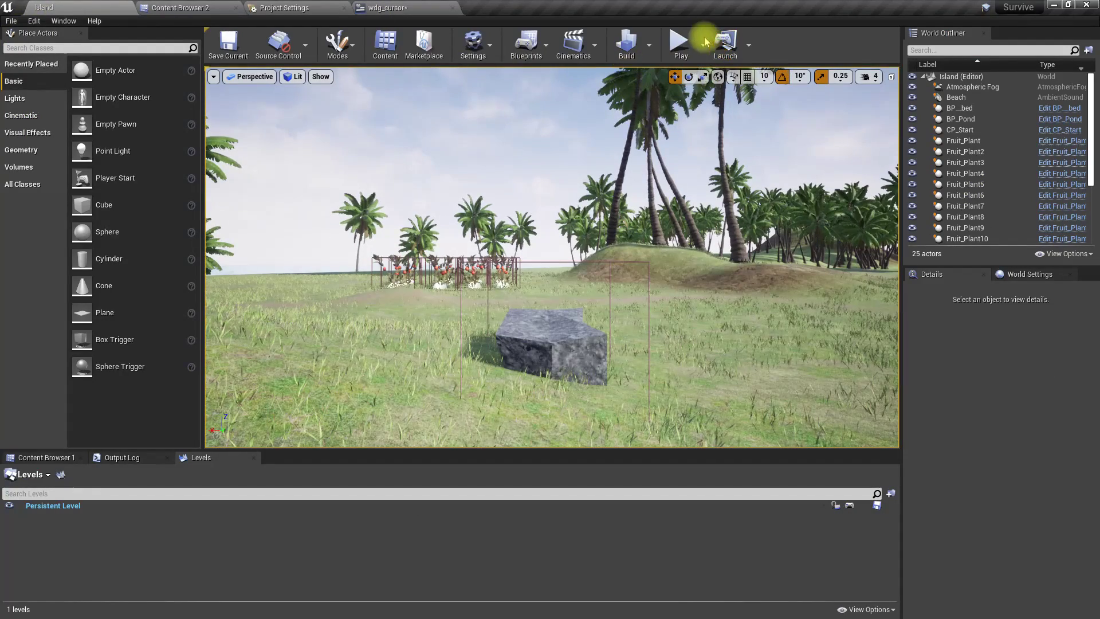
pyautogui.hotkey('alt', 'p')
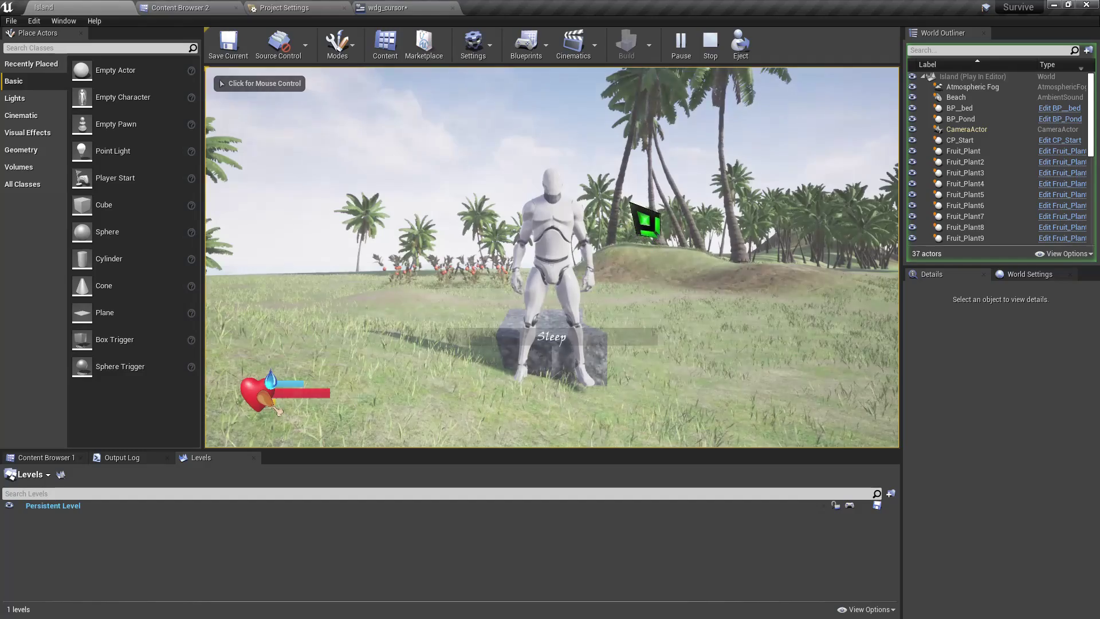
pyautogui.click(643, 228)
pyautogui.press('F11')
pyautogui.press('i')
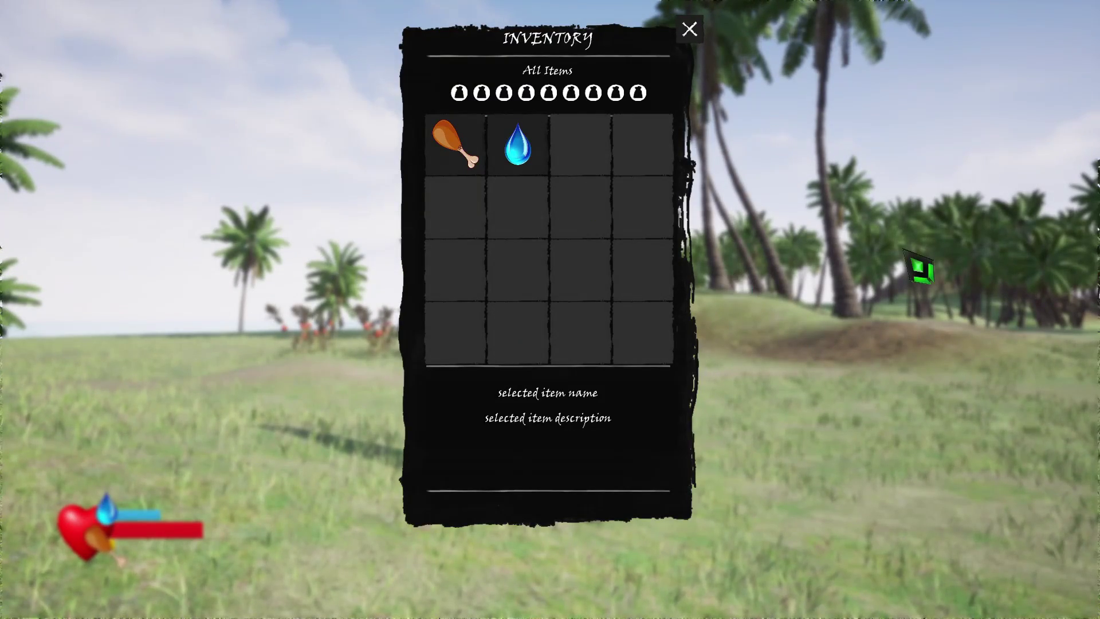
pyautogui.press('i')
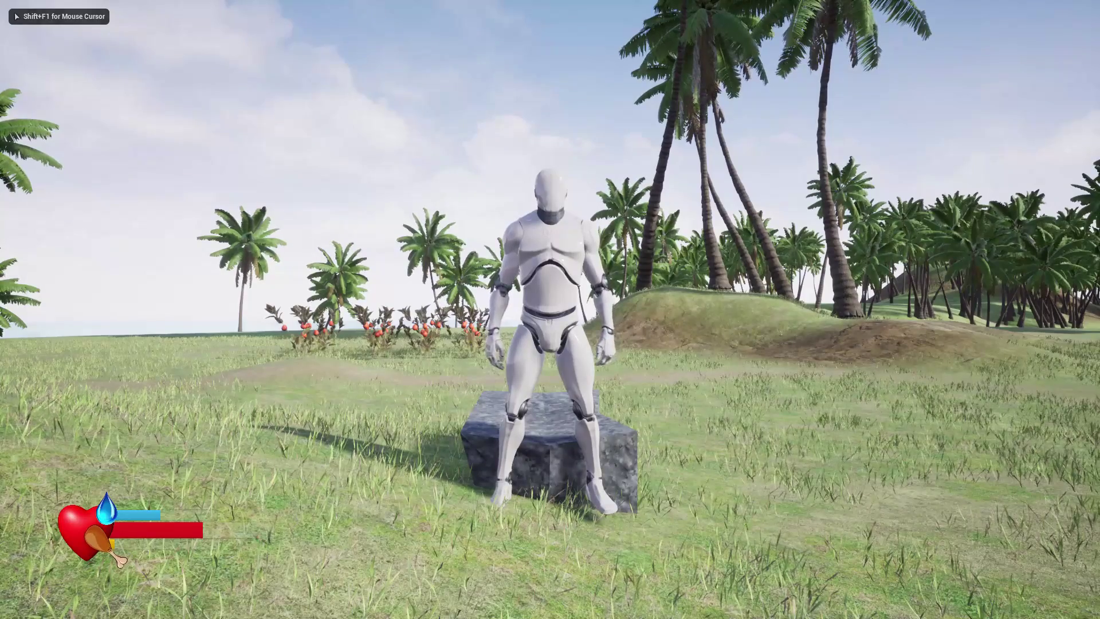
pyautogui.press('Escape')
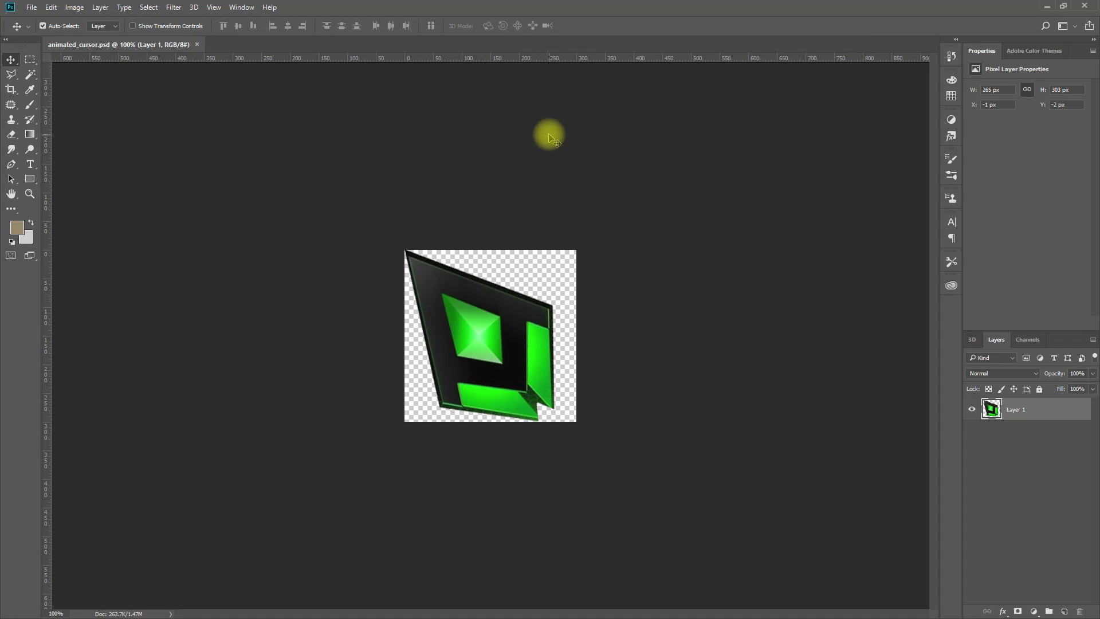
pyautogui.press('w')
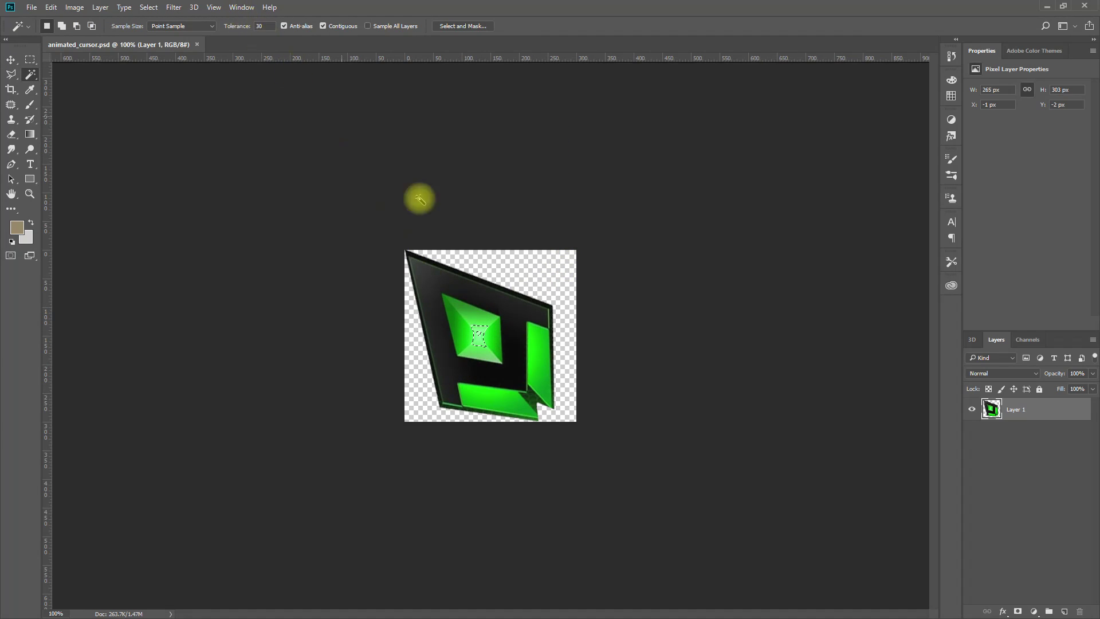
# Duplicate Layer 1, give the copy a black Color Overlay, and move it below Layer 1.
pyautogui.keyDown('alt'); pyautogui.click(475, 288); pyautogui.keyUp('alt')
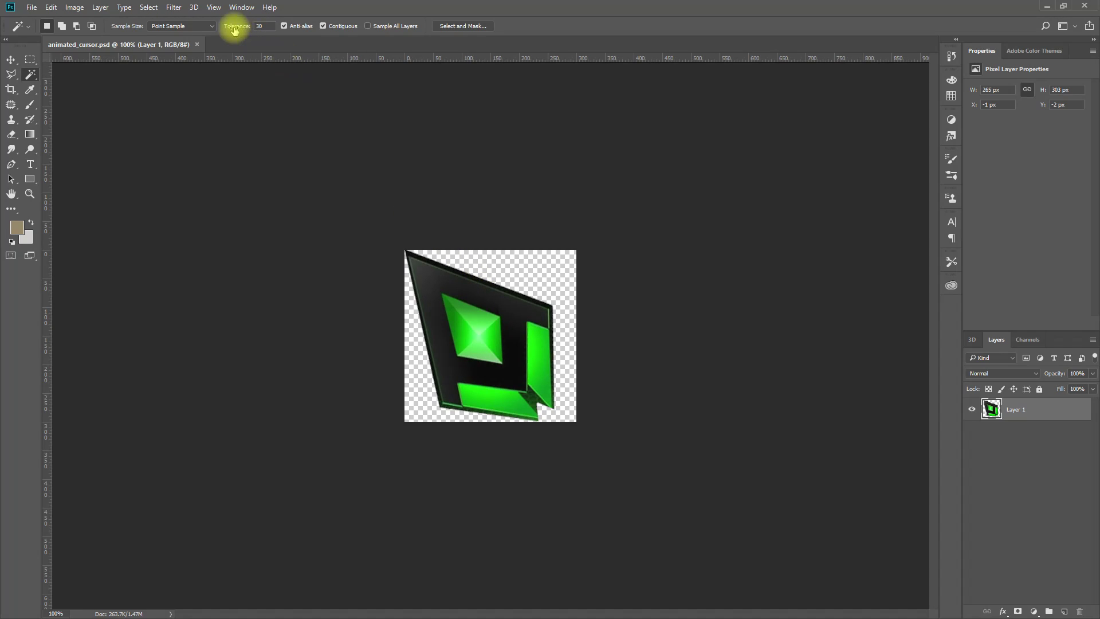
pyautogui.click(172, 8)
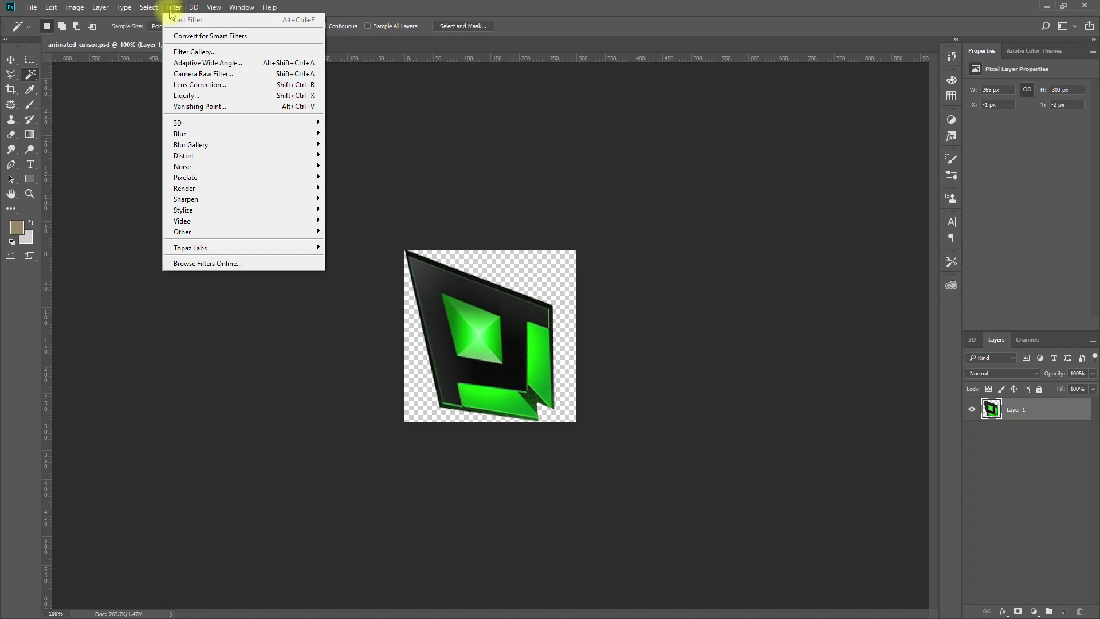
pyautogui.click(1019, 429)
pyautogui.click(1030, 418)
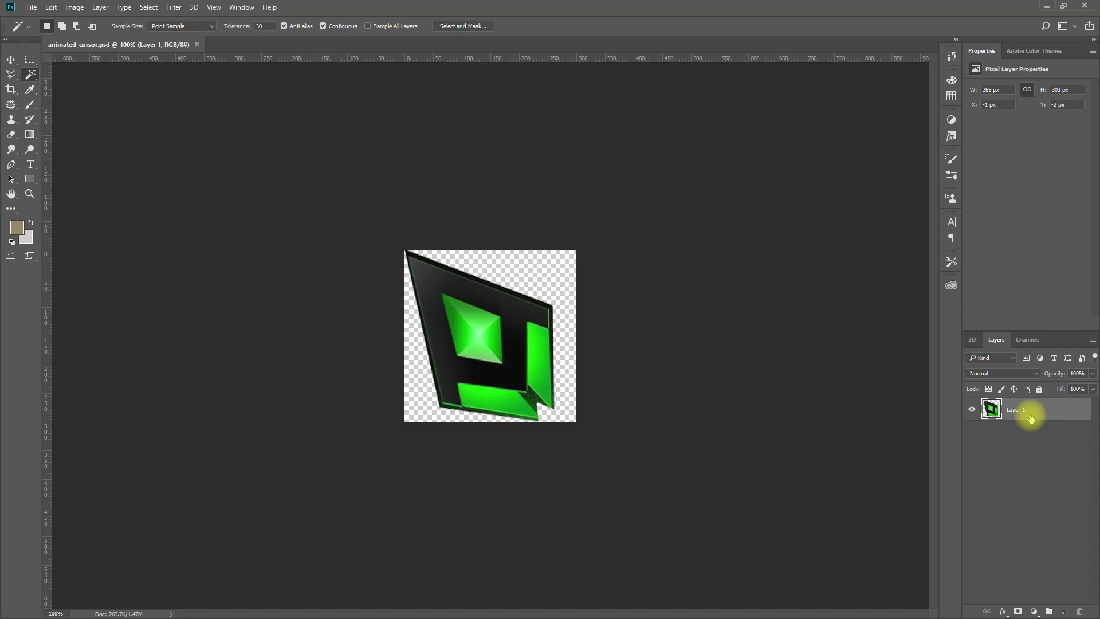
pyautogui.hotkey('ctrl', 'j')
pyautogui.rightClick(1033, 418)
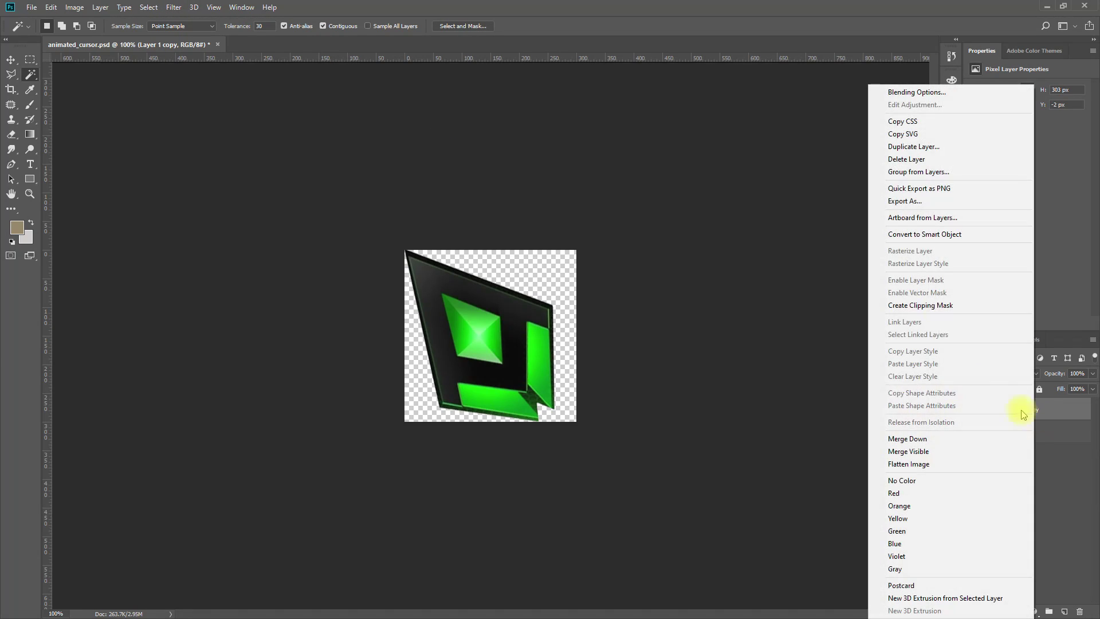
pyautogui.click(916, 93)
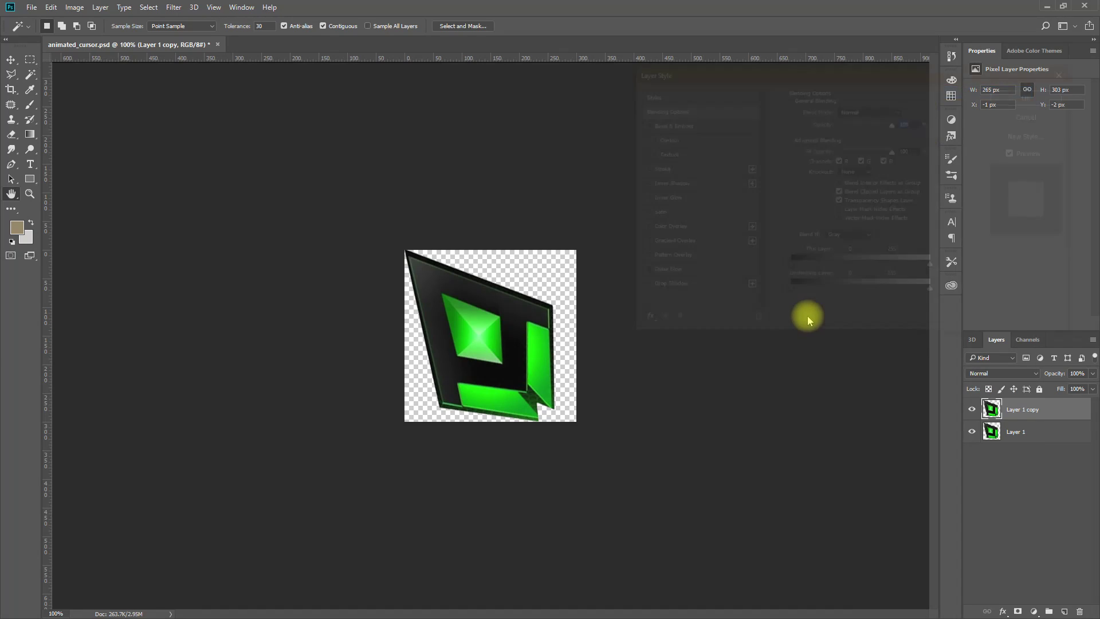
pyautogui.click(641, 228)
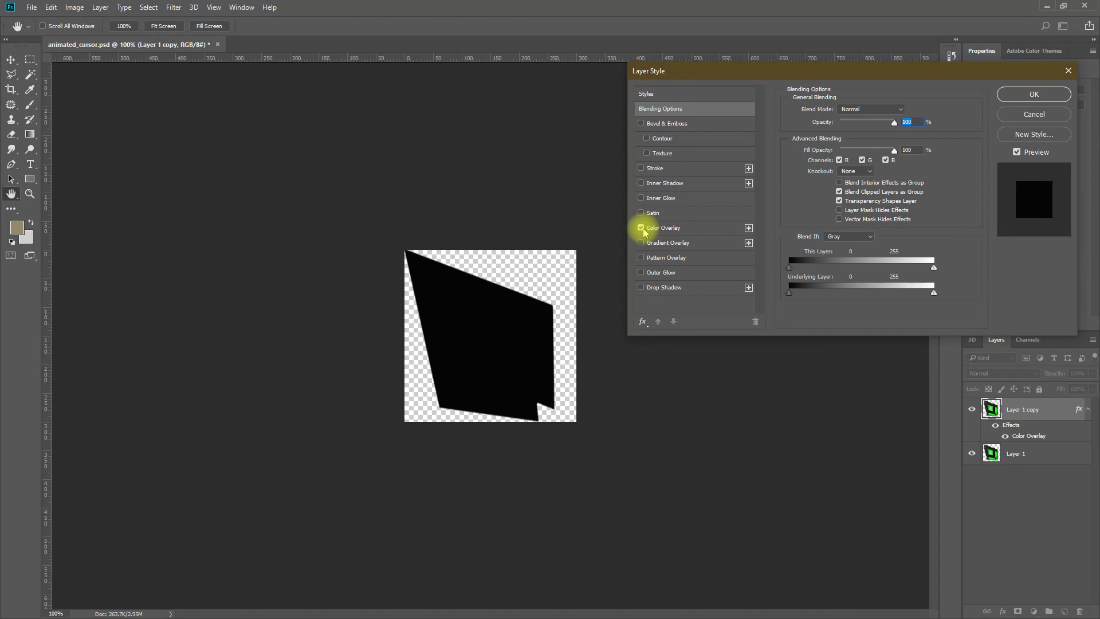
pyautogui.click(1034, 96)
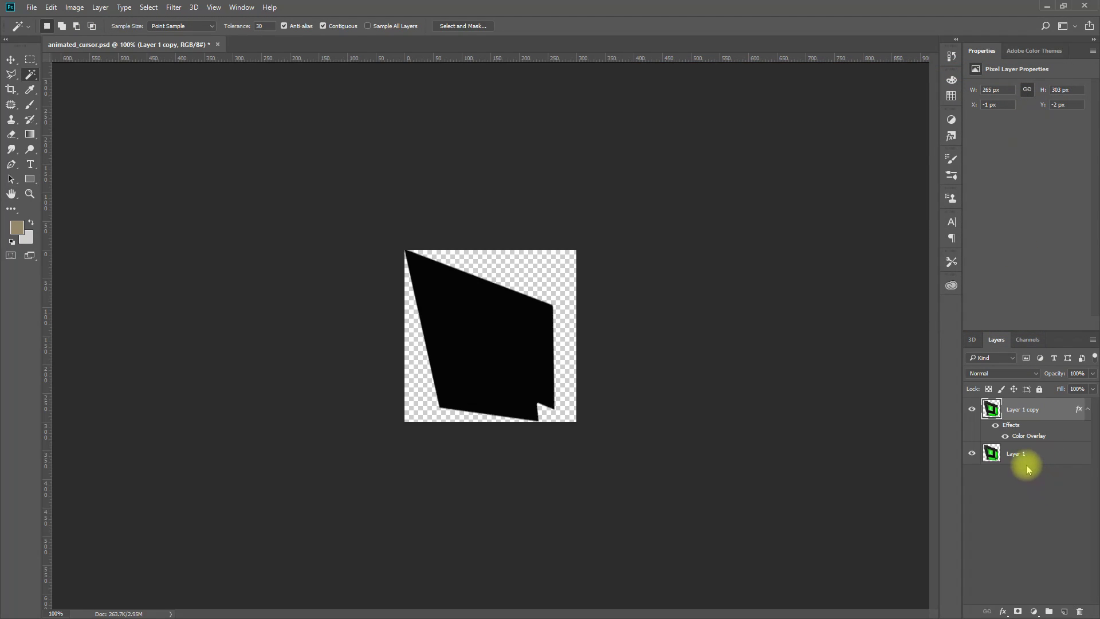
pyautogui.moveTo(999, 411); pyautogui.dragTo(1048, 518)
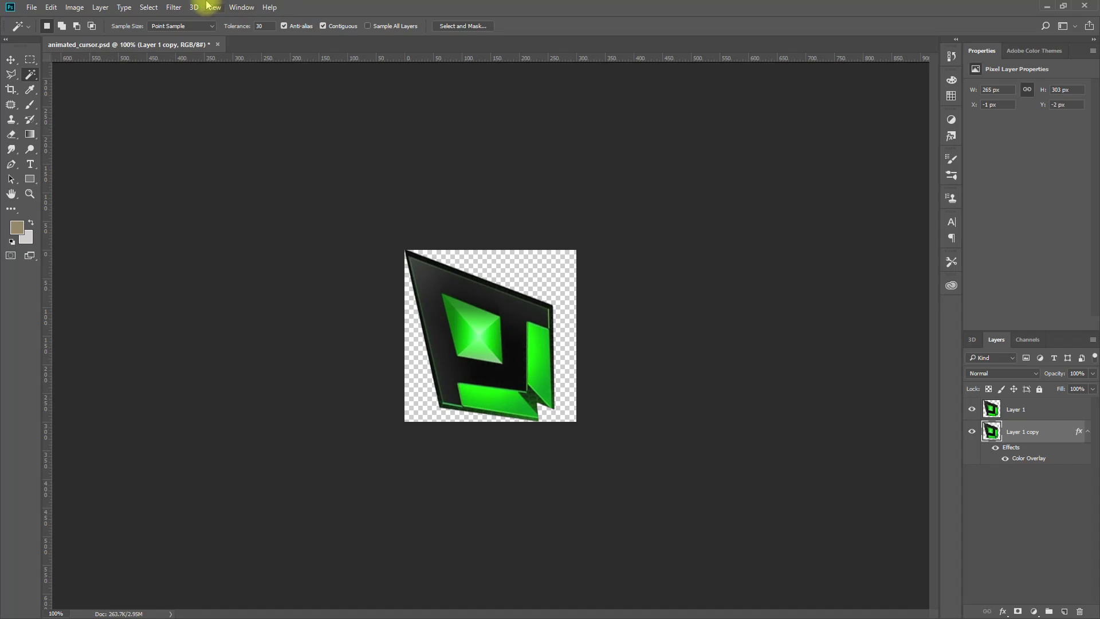
# Select the cursor's dark frame with Color Range at fuzziness 166.
pyautogui.click(158, 10)
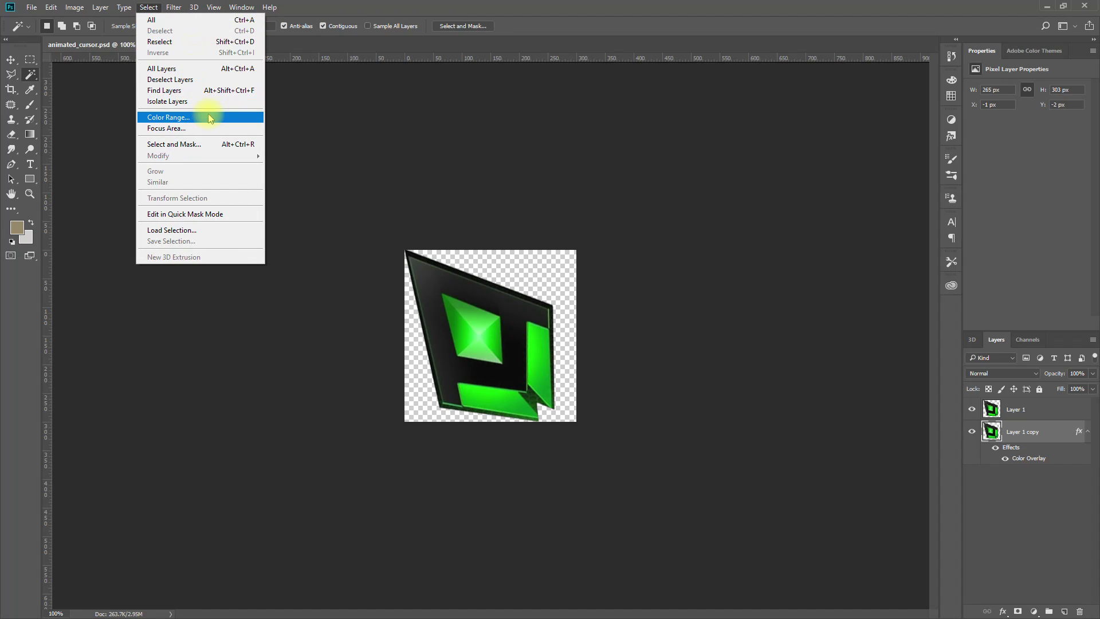
pyautogui.click(208, 115)
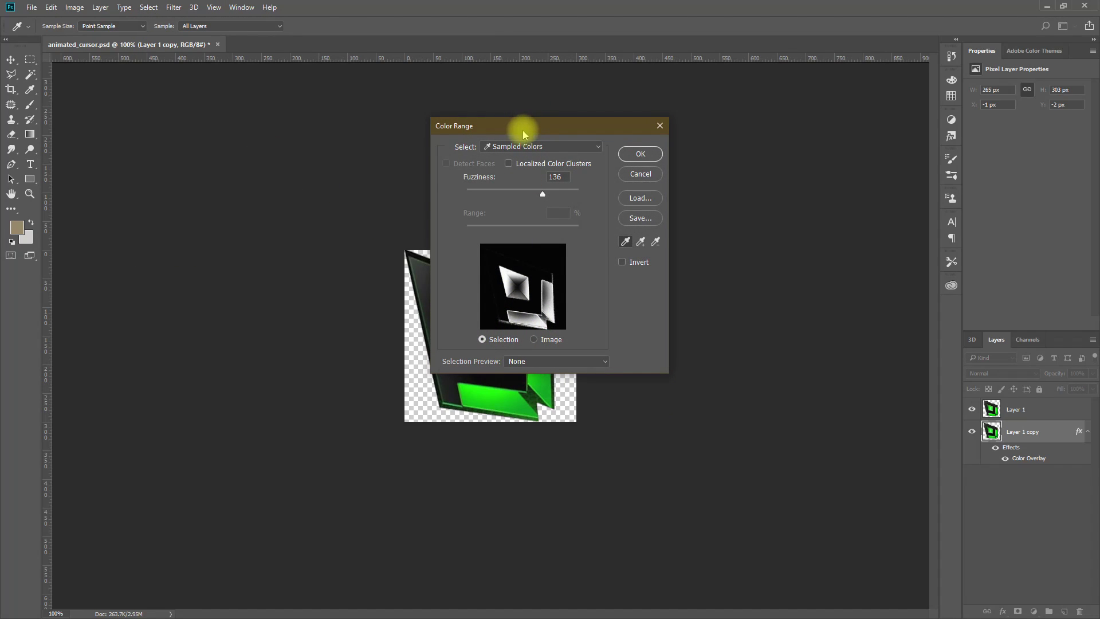
pyautogui.moveTo(523, 128); pyautogui.dragTo(654, 138)
pyautogui.click(437, 296)
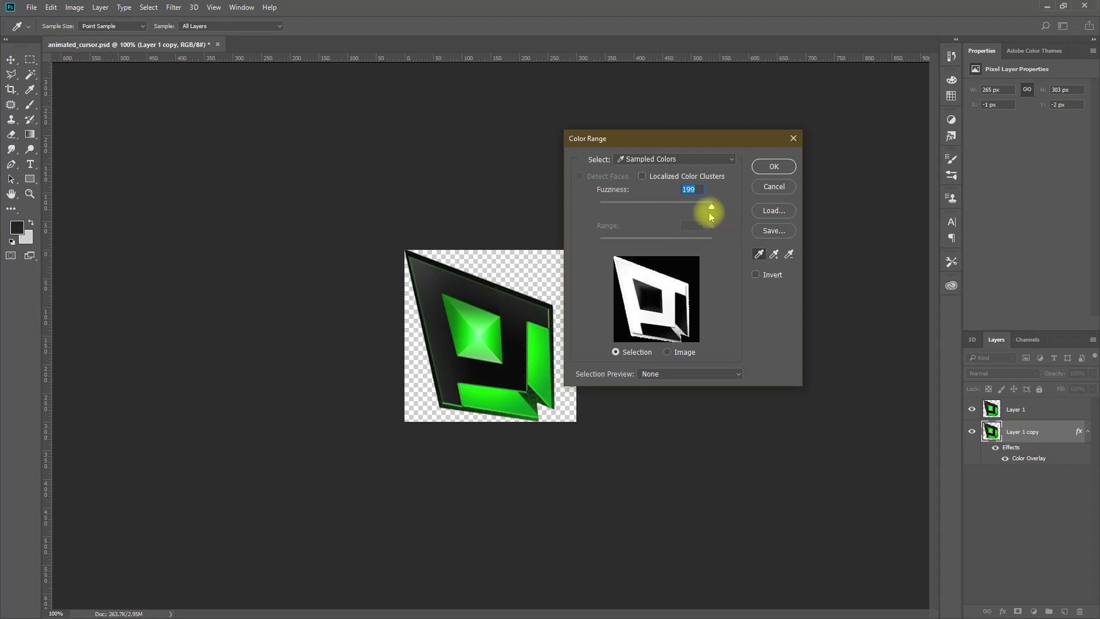
pyautogui.click(694, 205)
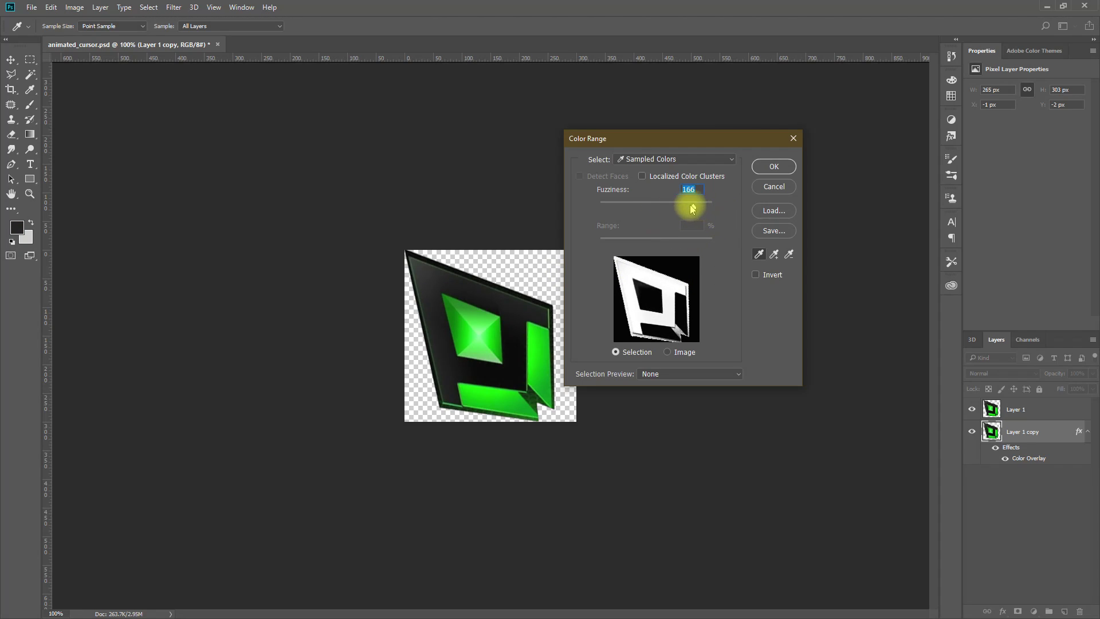
pyautogui.click(768, 170)
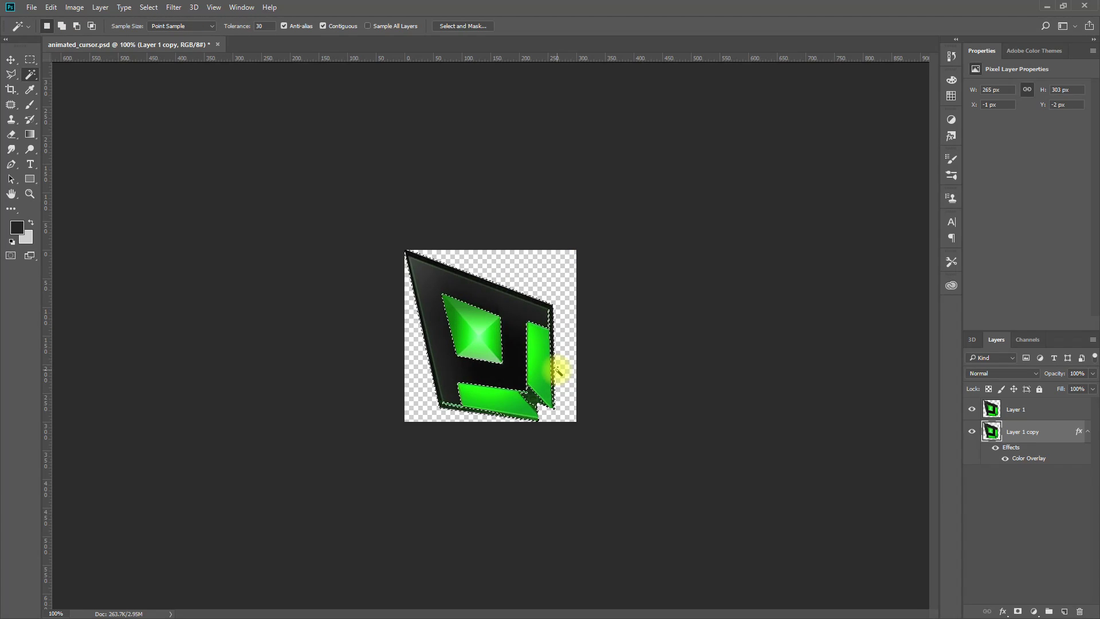
pyautogui.click(1030, 417)
# Hide Layer 1 and its copy so only the white glow shapes remain visible.
pyautogui.click(971, 432)
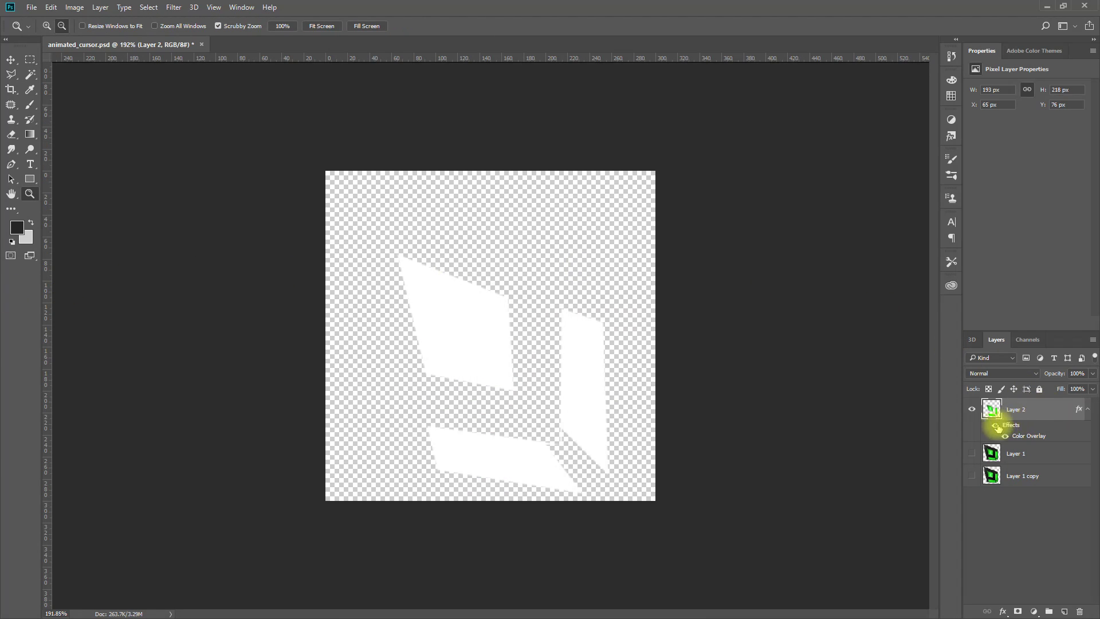
pyautogui.click(970, 451)
pyautogui.click(971, 451)
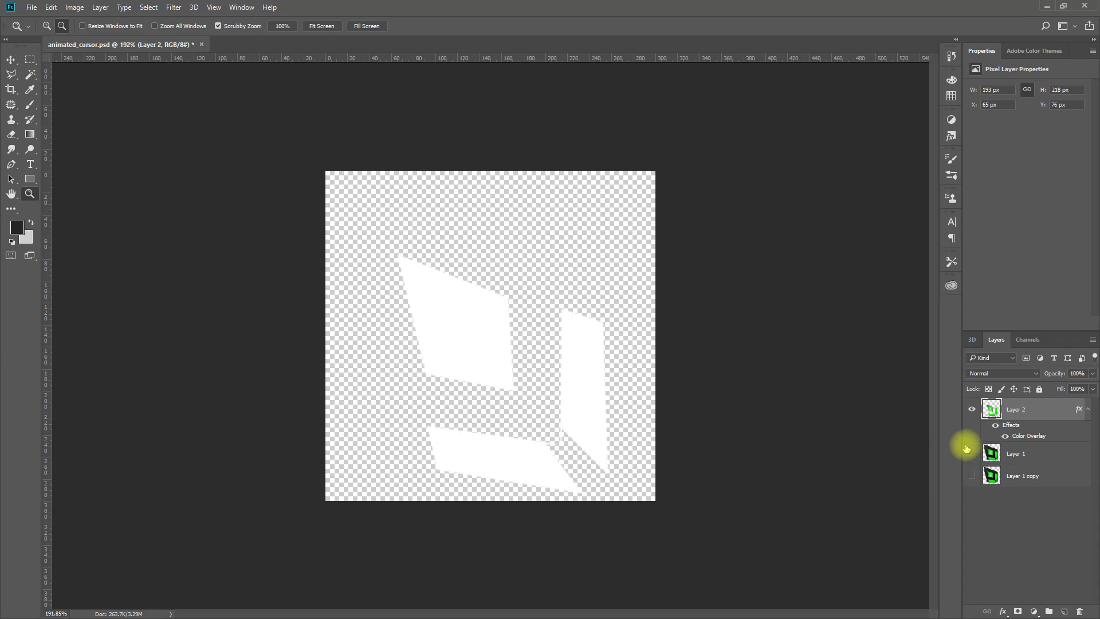
pyautogui.keyDown('alt'); pyautogui.scroll(3, 551, 361); pyautogui.keyUp('alt')
pyautogui.keyDown('alt'); pyautogui.scroll(-2, 500, 359); pyautogui.keyUp('alt')
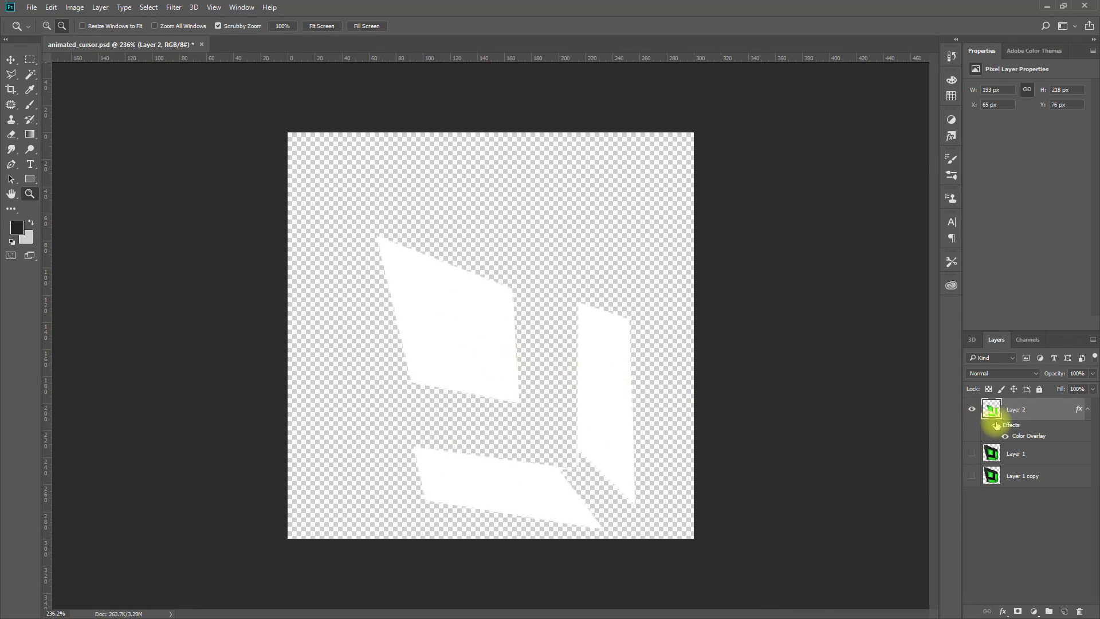
pyautogui.click(972, 453)
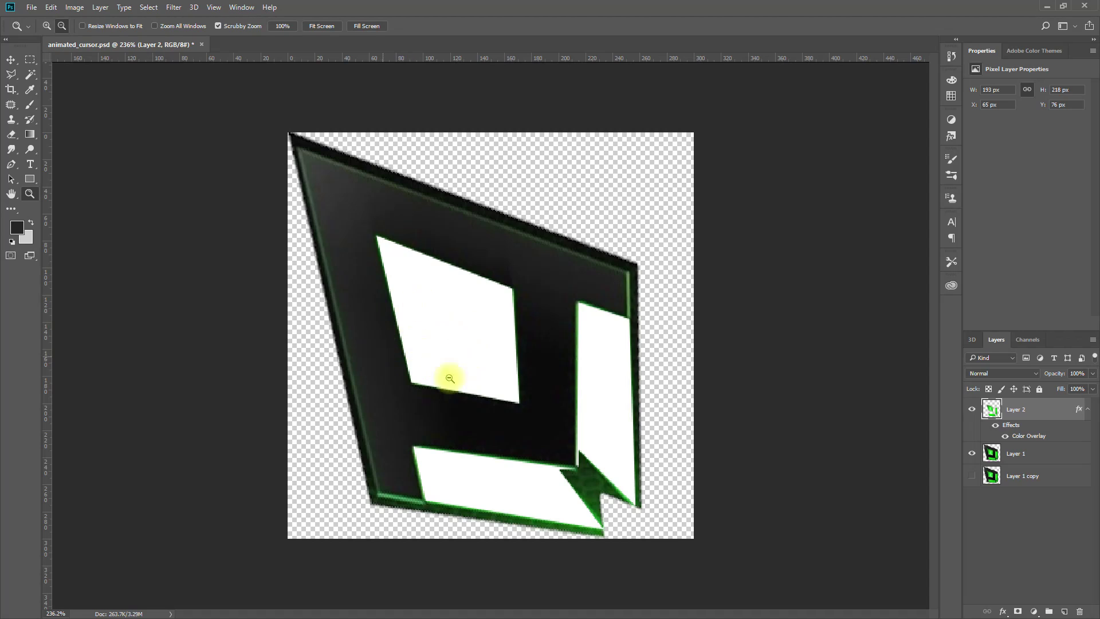
pyautogui.click(969, 409)
pyautogui.click(969, 409)
pyautogui.click(973, 453)
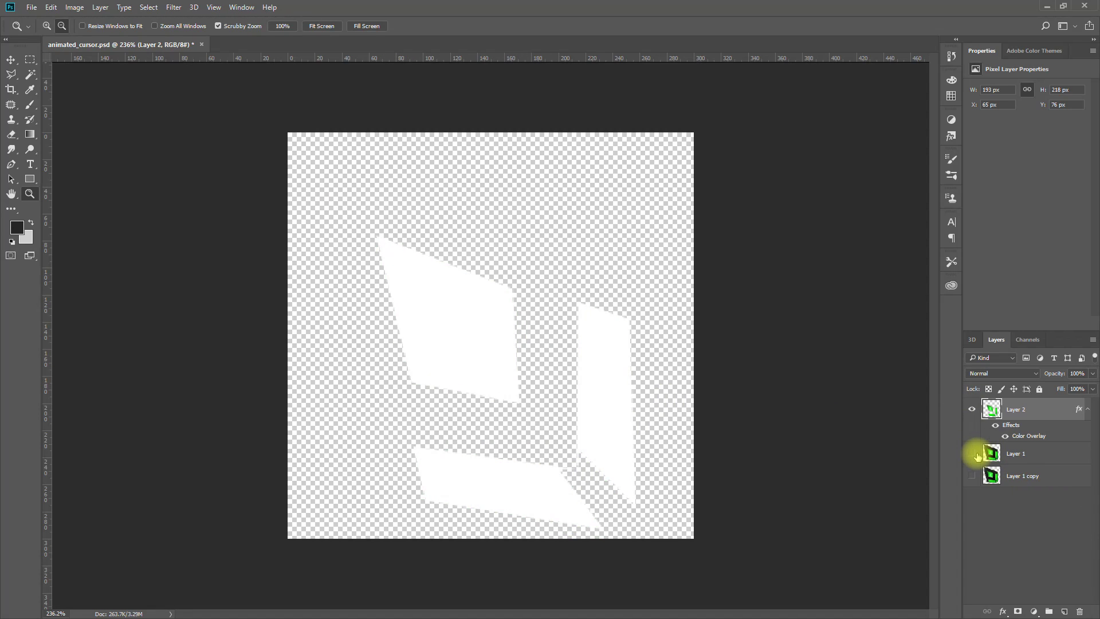
# Save the glow shapes as animated_cursor_glow in PNG format.
pyautogui.hotkey('ctrl', 'shift', 's')
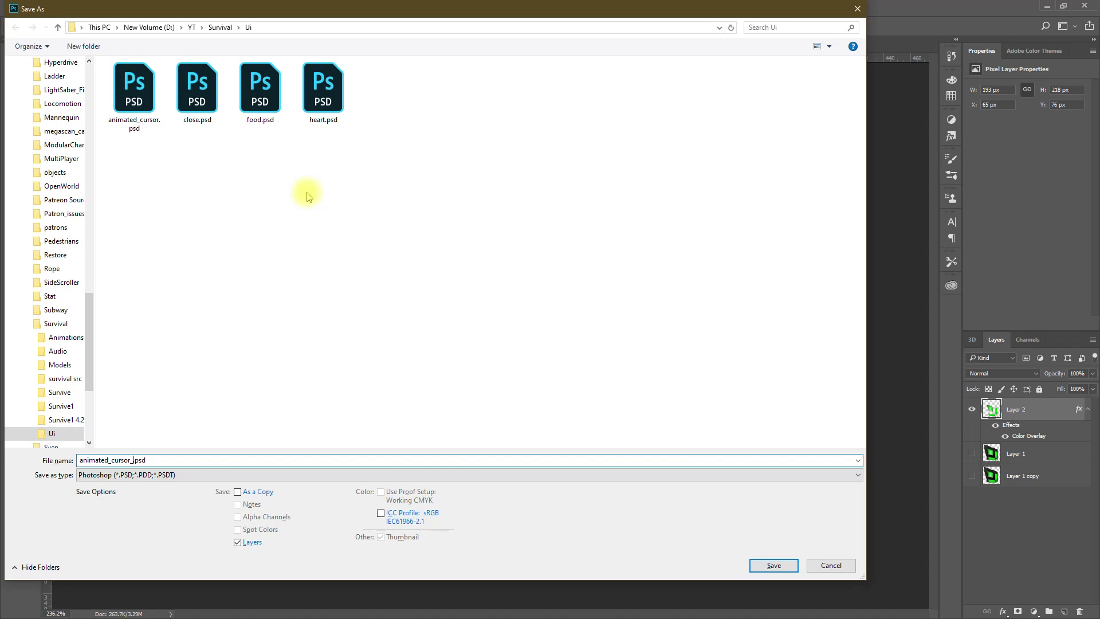
pyautogui.press('Escape')
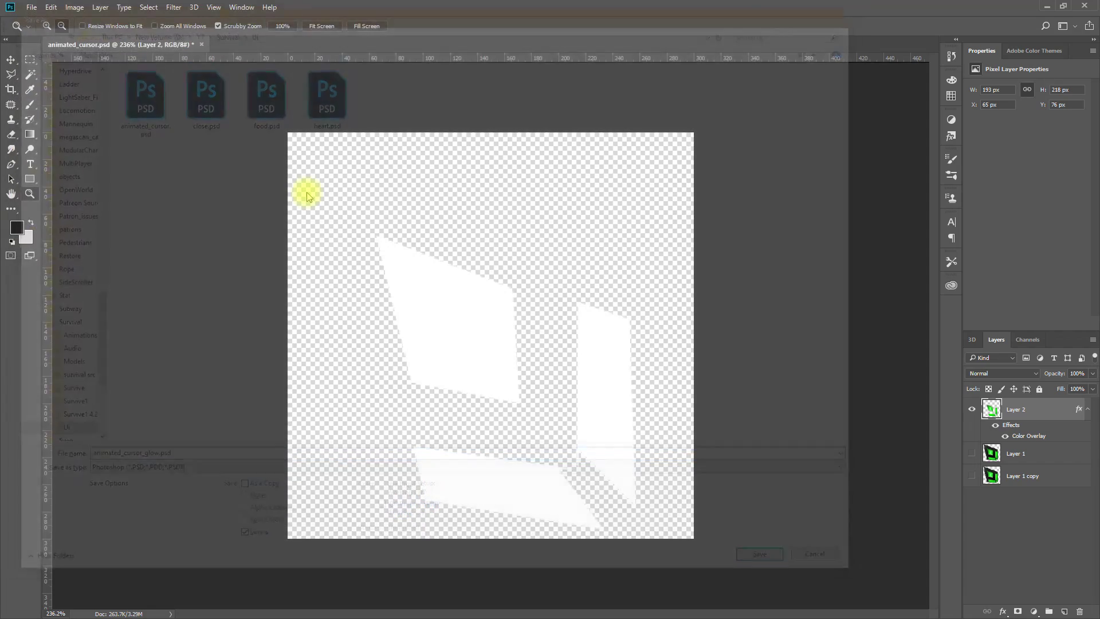
pyautogui.hotkey('ctrl', 'shift', 's')
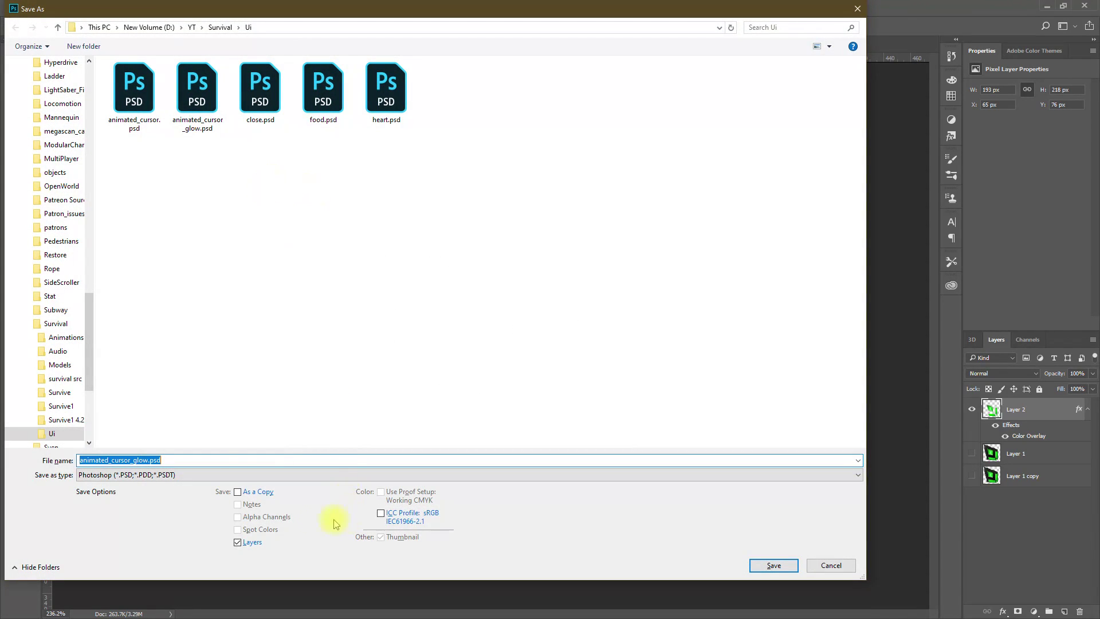
pyautogui.click(200, 475)
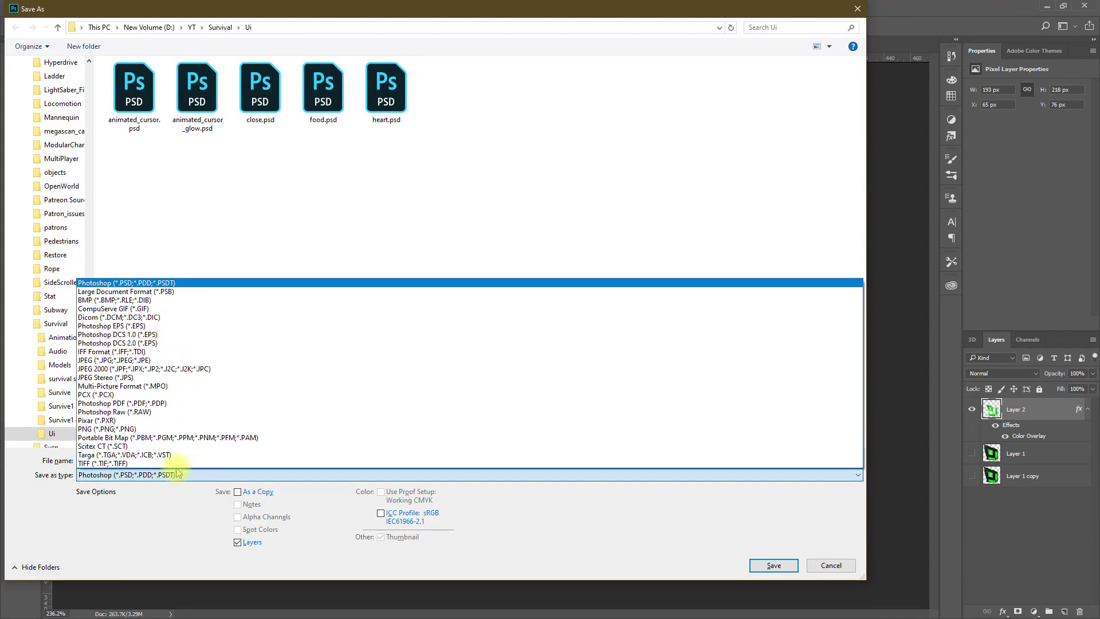
pyautogui.click(155, 423)
pyautogui.press('Return')
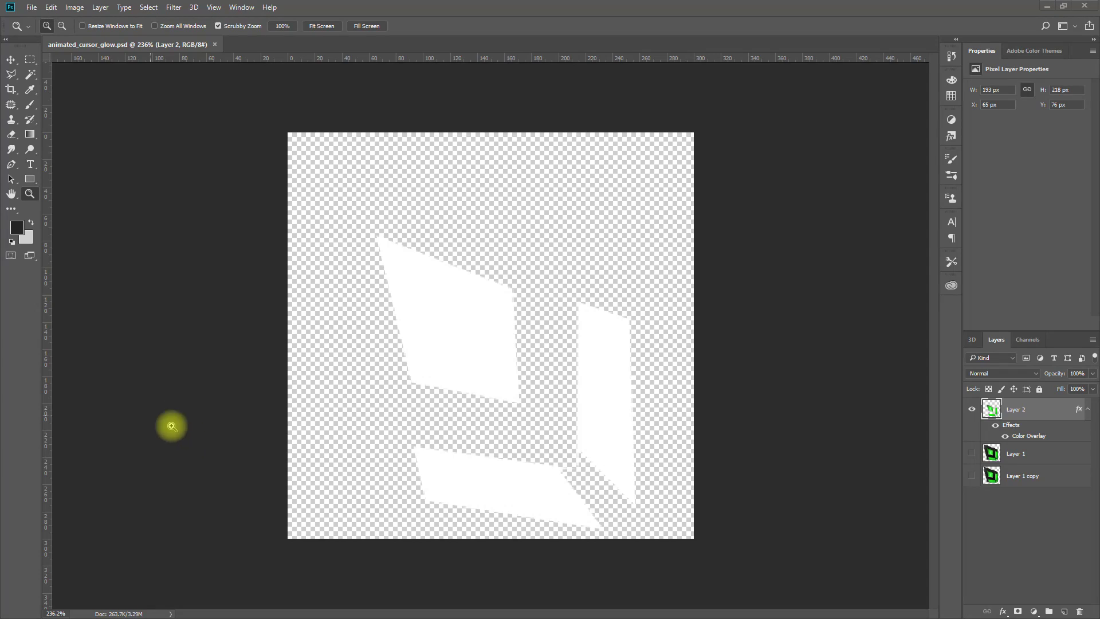
# Import animated_cursor_glow.png from File Explorer into Unreal's UI_assets folder.
pyautogui.hotkey('alt', 'Tab')
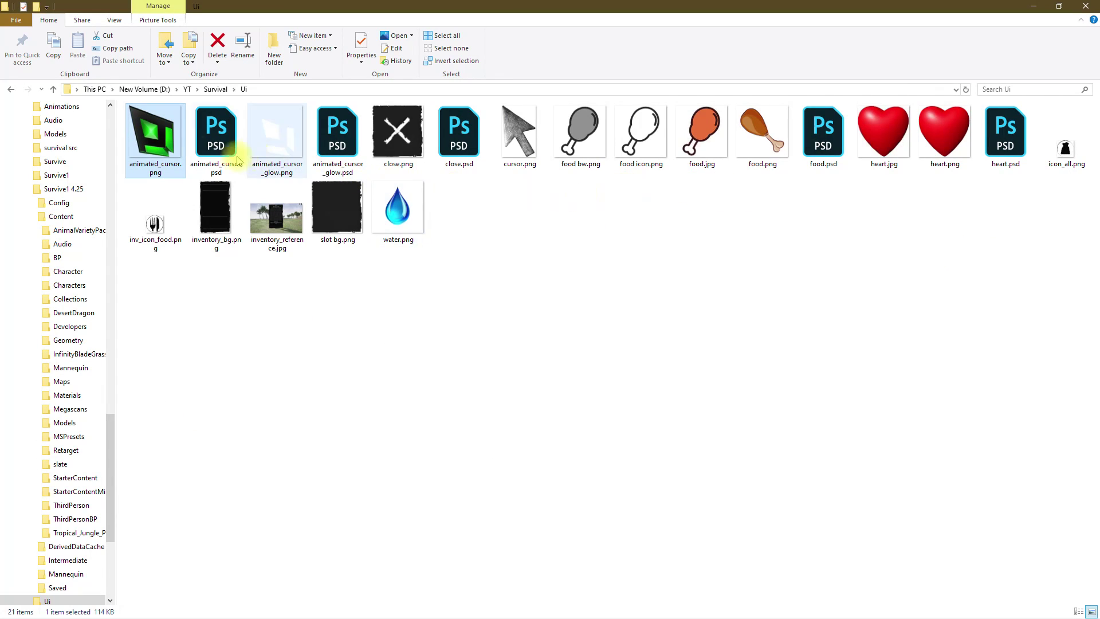
pyautogui.moveTo(267, 153); pyautogui.dragTo(531, 268)
pyautogui.hotkey('alt', 'Tab')
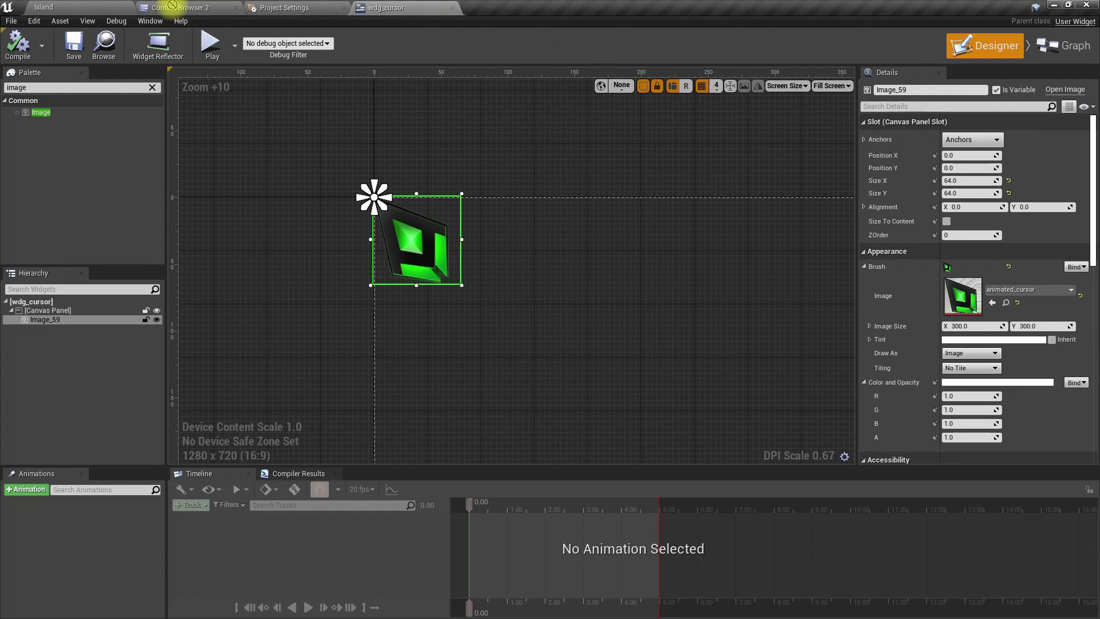
pyautogui.moveTo(172, 5); pyautogui.dragTo(171, 5)
pyautogui.moveTo(407, 159); pyautogui.dragTo(473, 109)
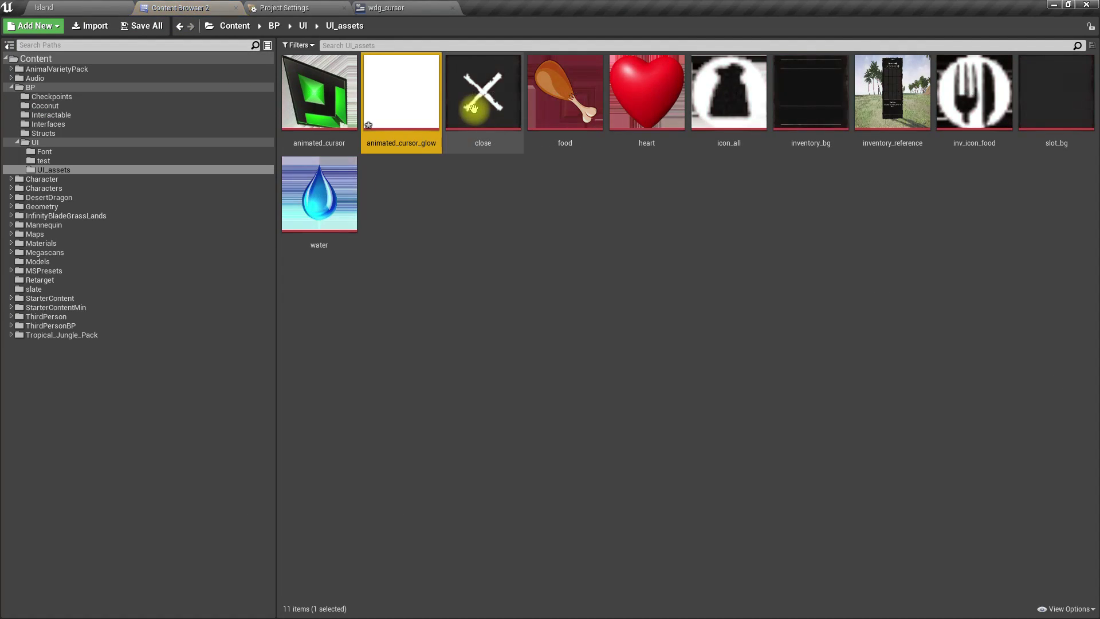
# Create animated_cursor_Mat from the texture as a translucent User Interface material with alpha wired to Opacity.
pyautogui.rightClick(322, 91)
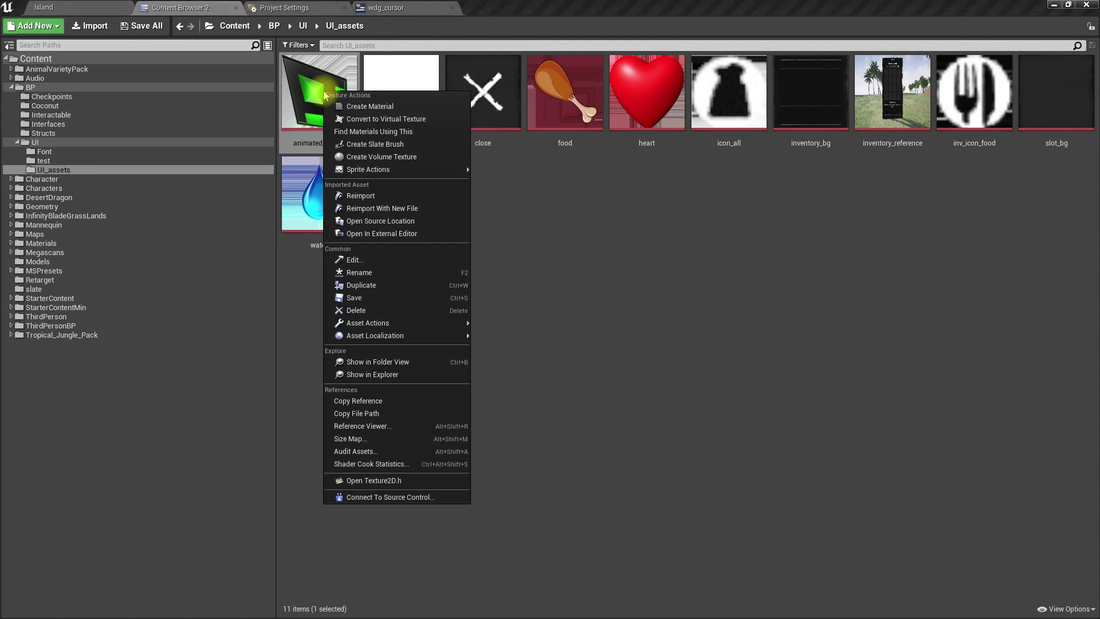
pyautogui.click(381, 107)
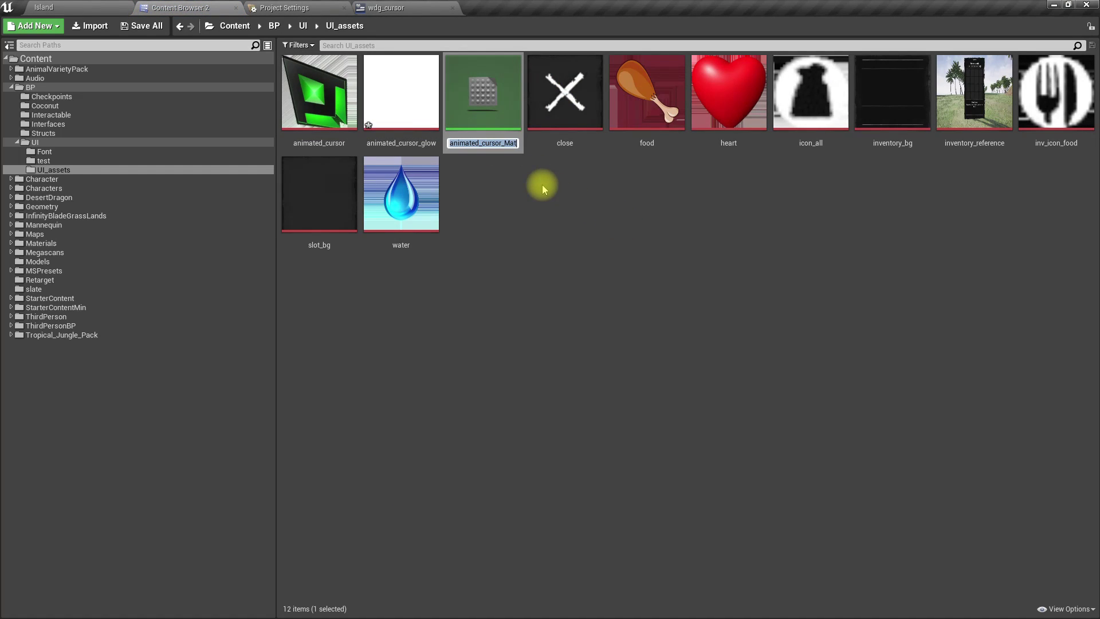
pyautogui.press('Return')
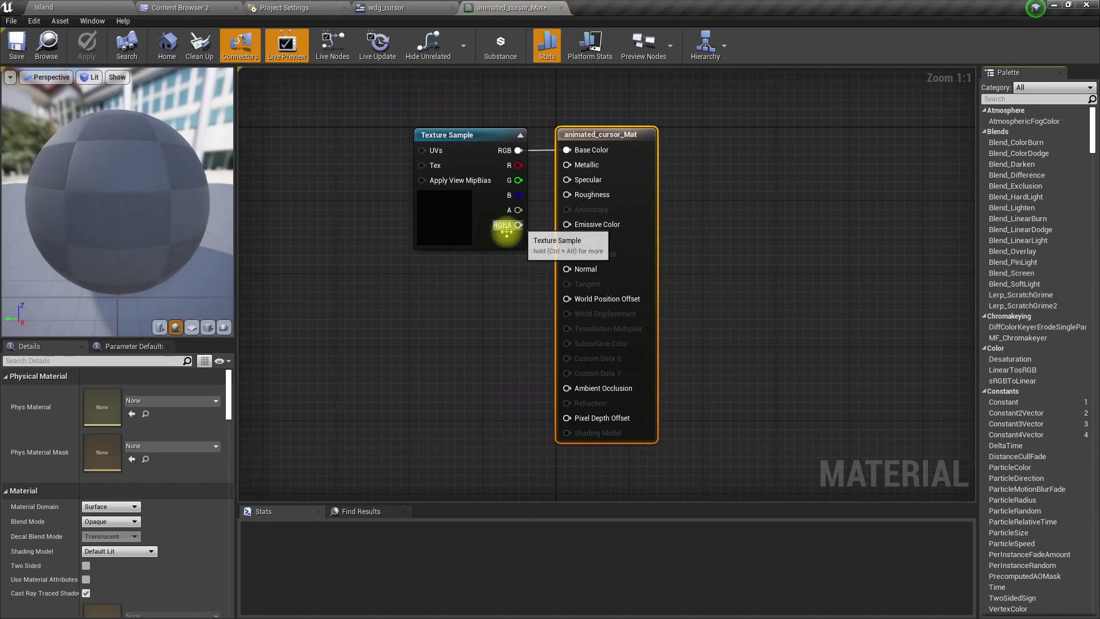
pyautogui.click(109, 506)
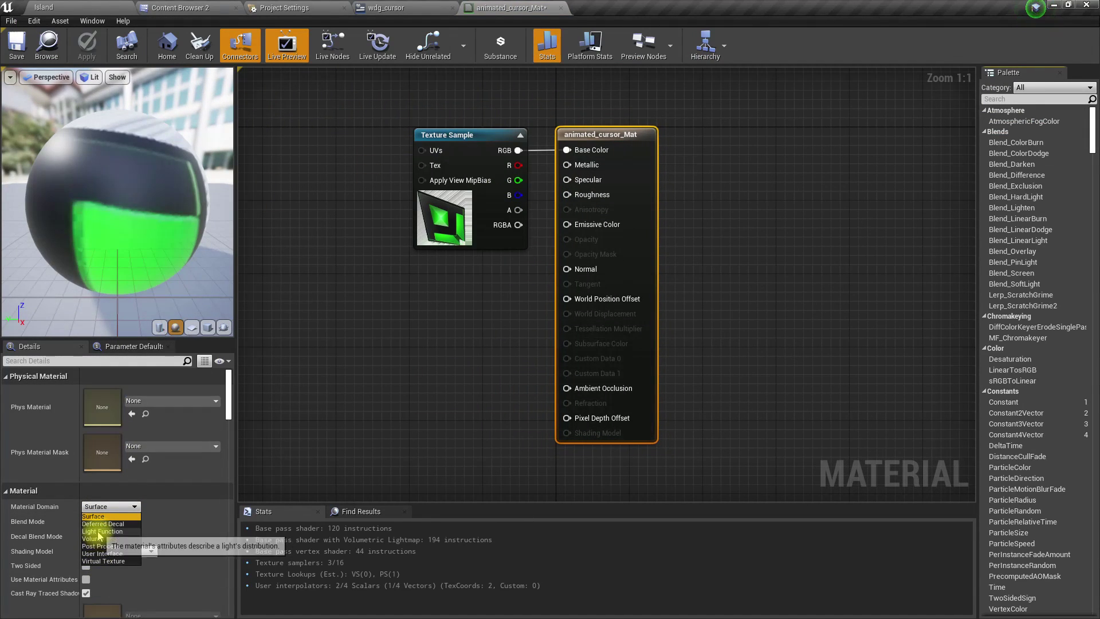
pyautogui.click(102, 554)
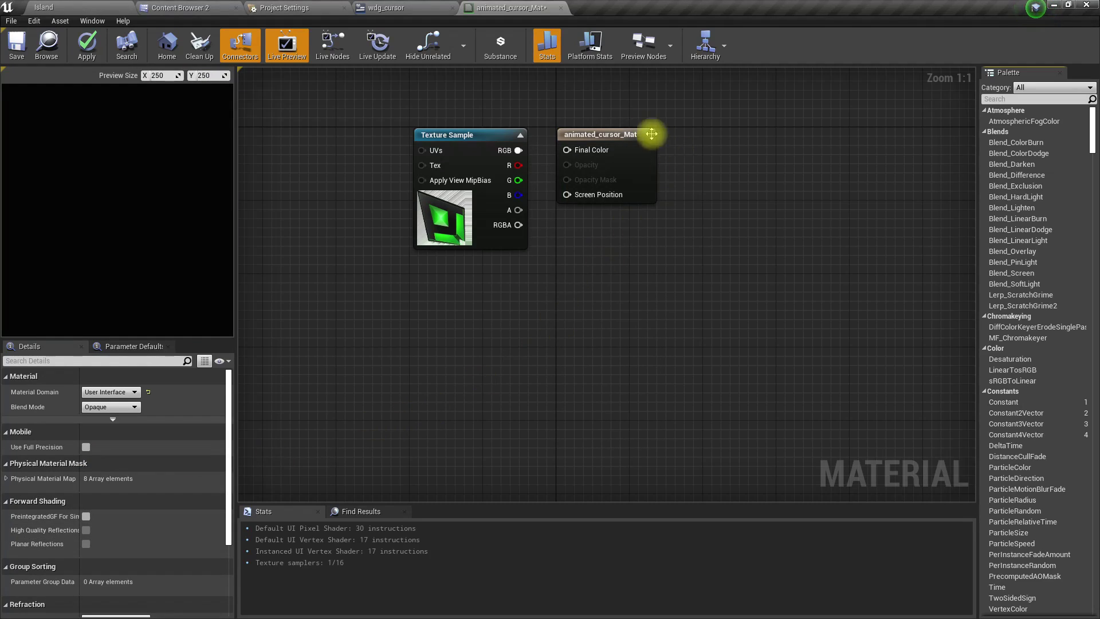
pyautogui.moveTo(572, 148); pyautogui.dragTo(518, 150)
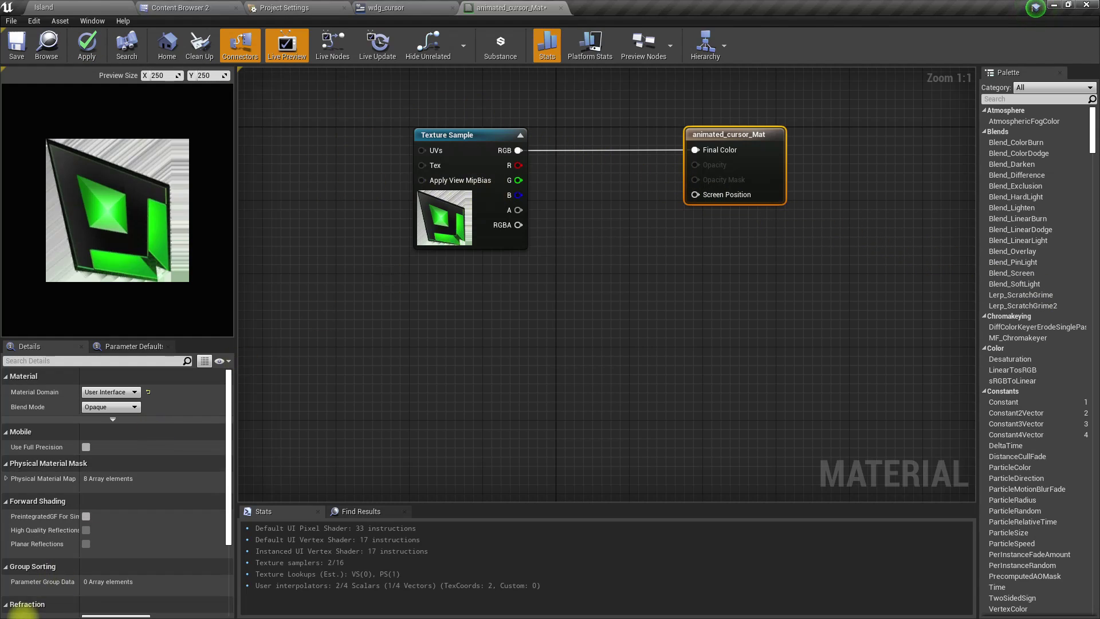
pyautogui.click(99, 407)
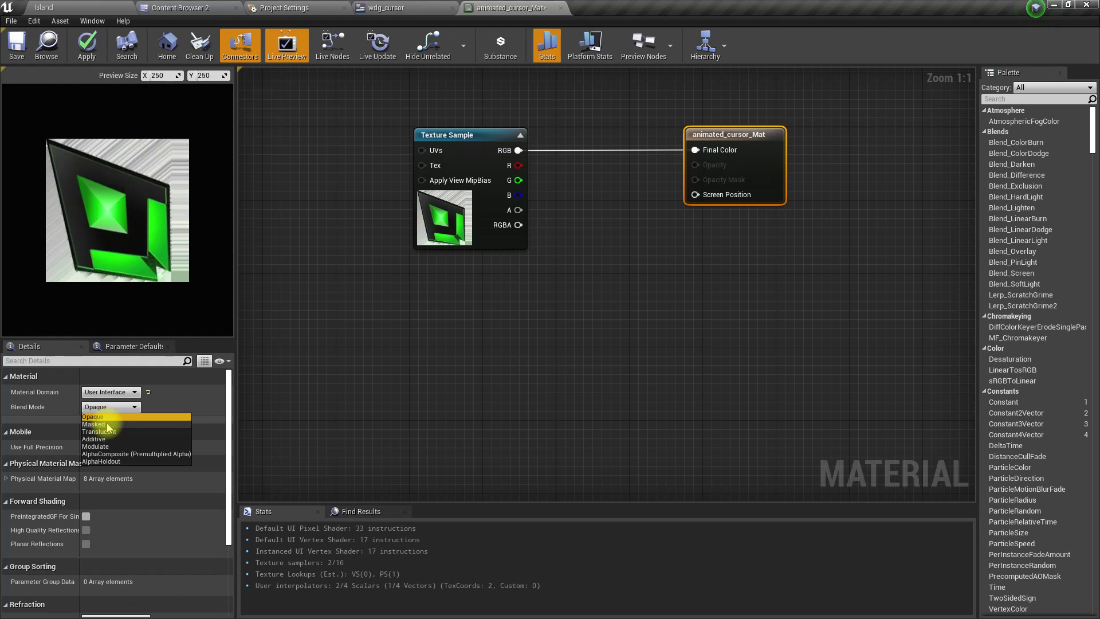
pyautogui.click(101, 432)
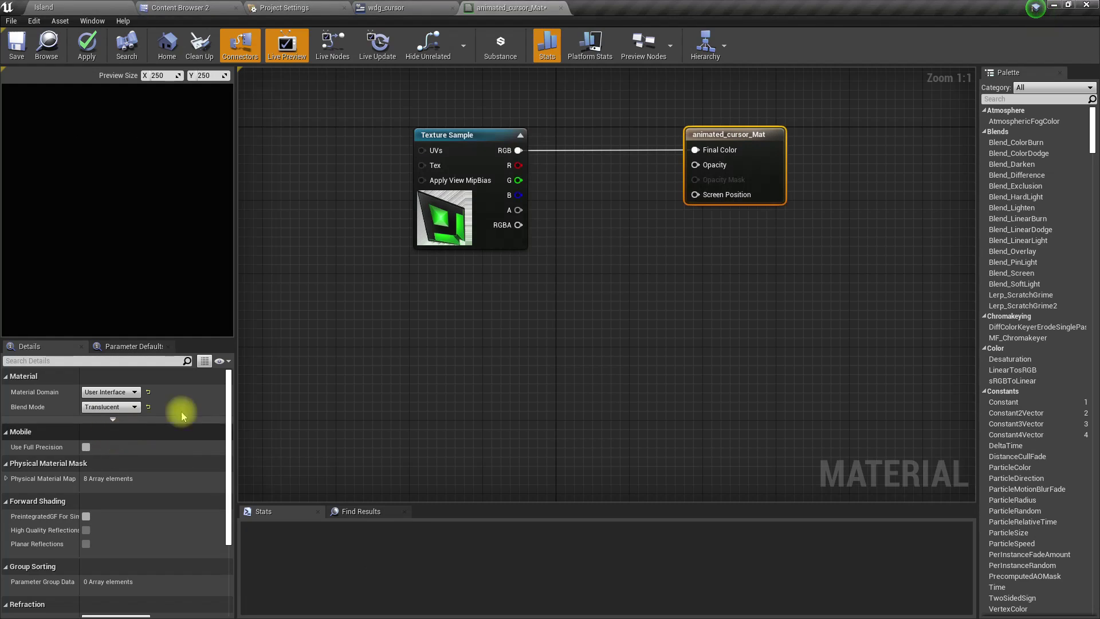
pyautogui.moveTo(518, 210); pyautogui.dragTo(710, 166)
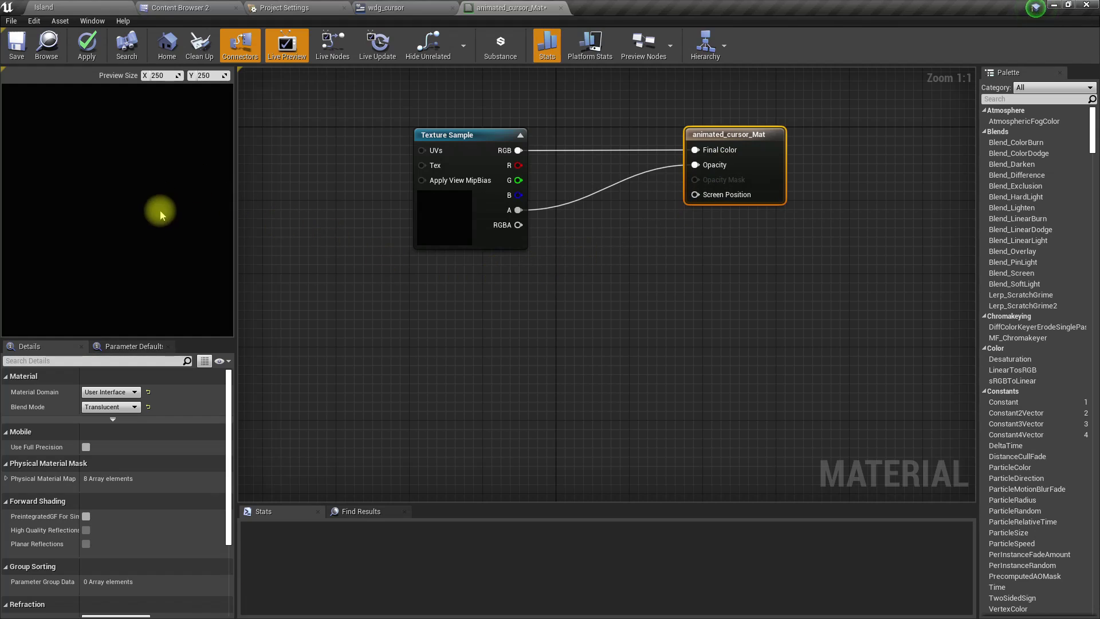
pyautogui.click(87, 46)
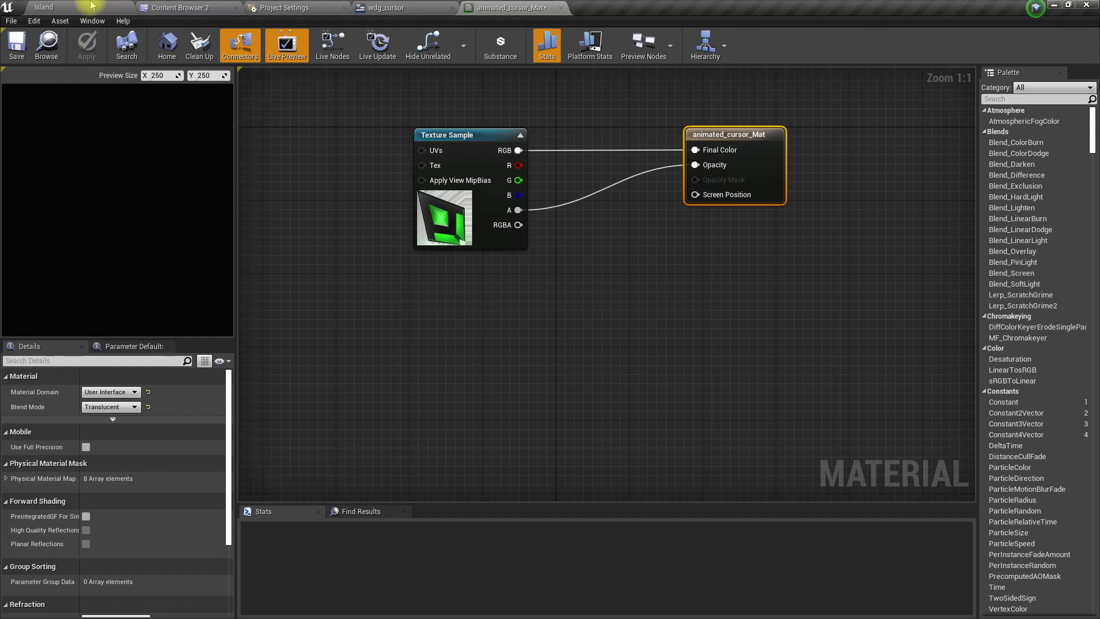
# Set the cursor image's Brush Image in wdg_cursor to animated_cursor_Mat.
pyautogui.click(57, 7)
pyautogui.click(681, 47)
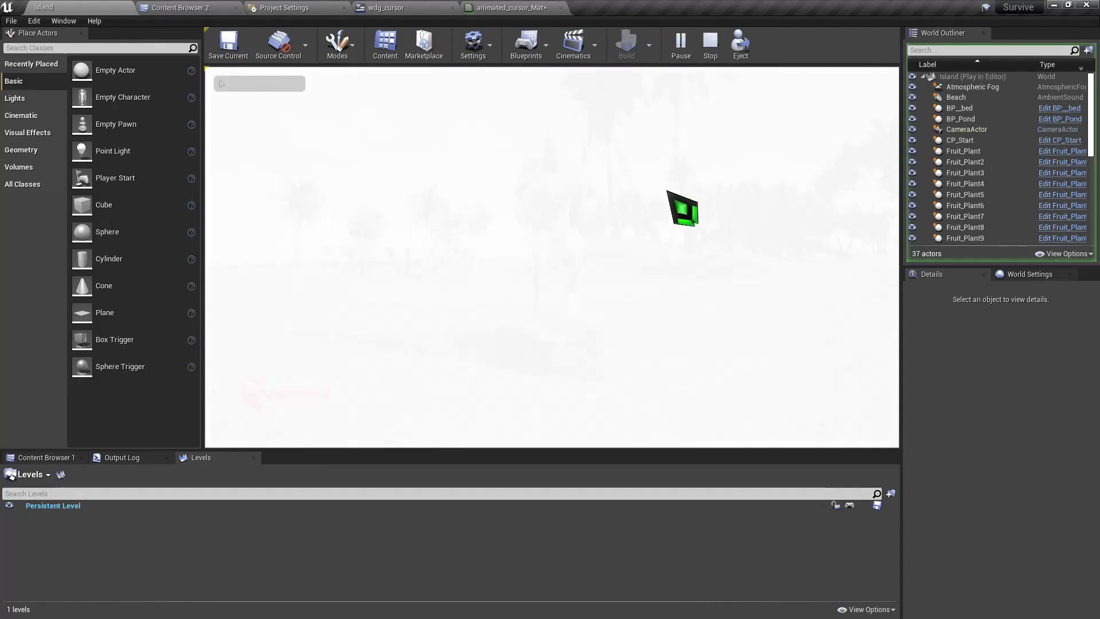
pyautogui.press('Escape')
pyautogui.click(386, 8)
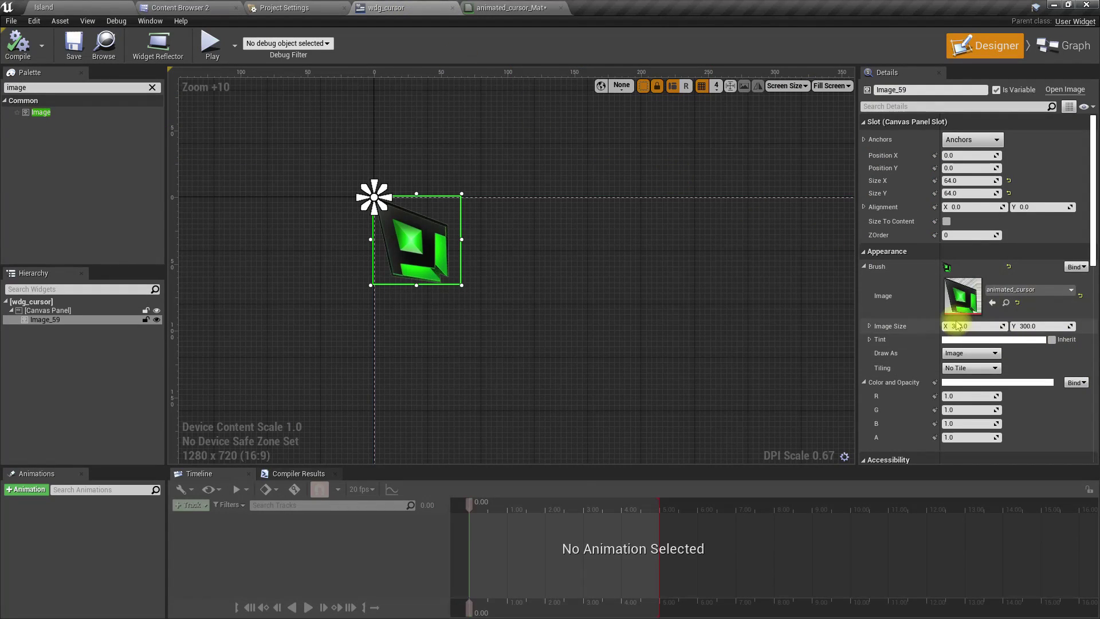
pyautogui.click(1010, 290)
pyautogui.scroll(-3, 911, 504)
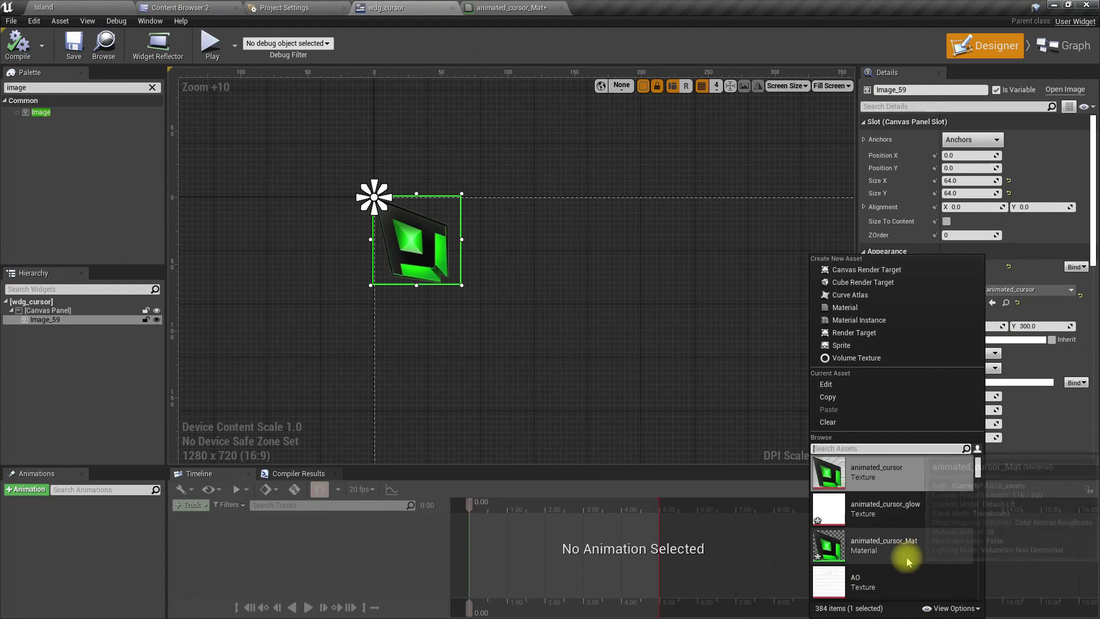
pyautogui.click(871, 546)
# Play the Island level and open the inventory to check the material-based cursor.
pyautogui.click(115, 7)
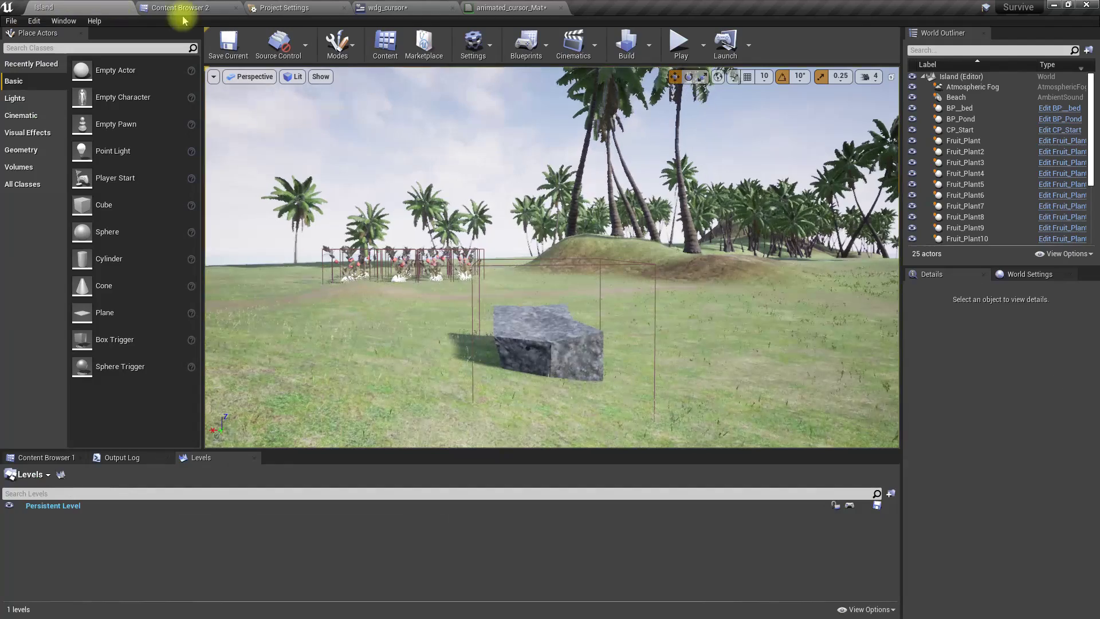
pyautogui.click(680, 42)
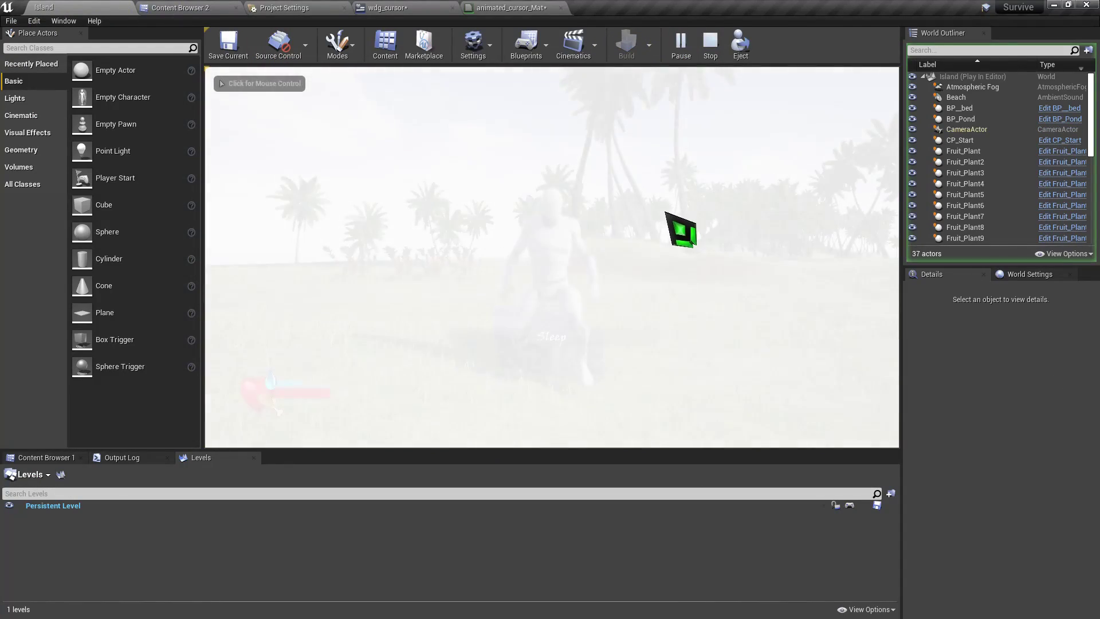
pyautogui.press('i')
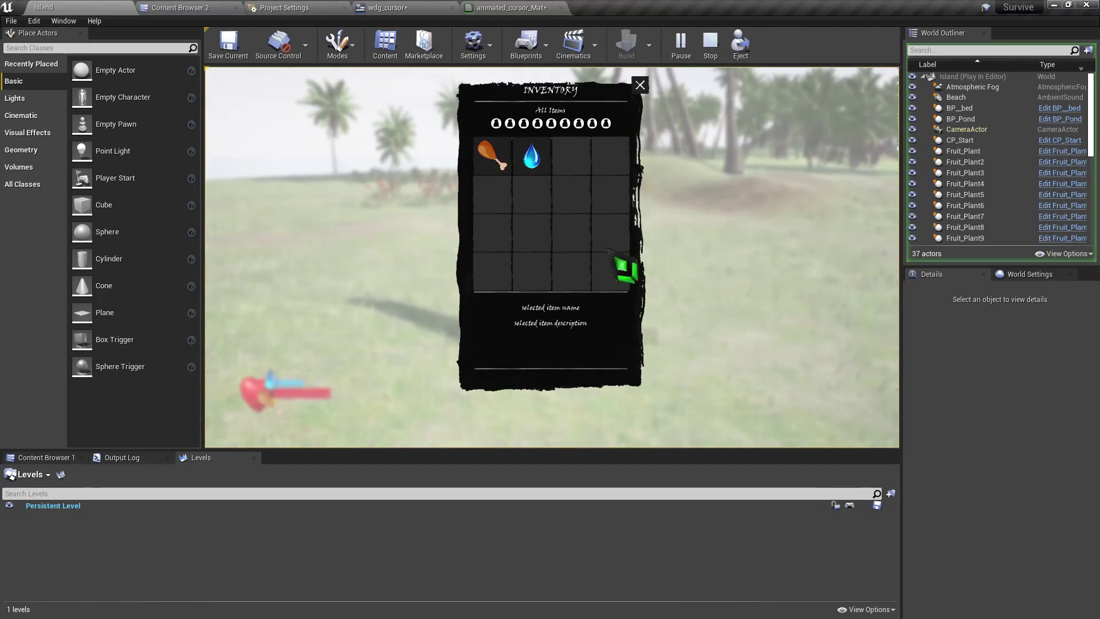
pyautogui.press('i')
pyautogui.press('Escape')
pyautogui.click(504, 7)
pyautogui.click(212, 7)
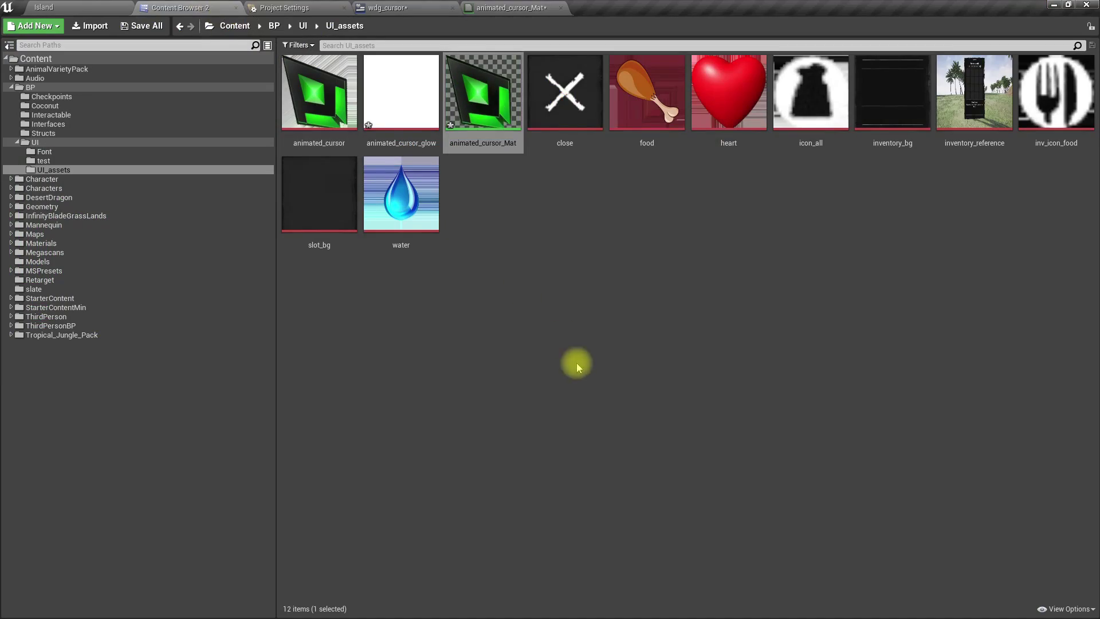
# Add an animated_cursor_glow Texture Sample below the cursor texture in the material graph.
pyautogui.moveTo(401, 92); pyautogui.dragTo(421, 368)
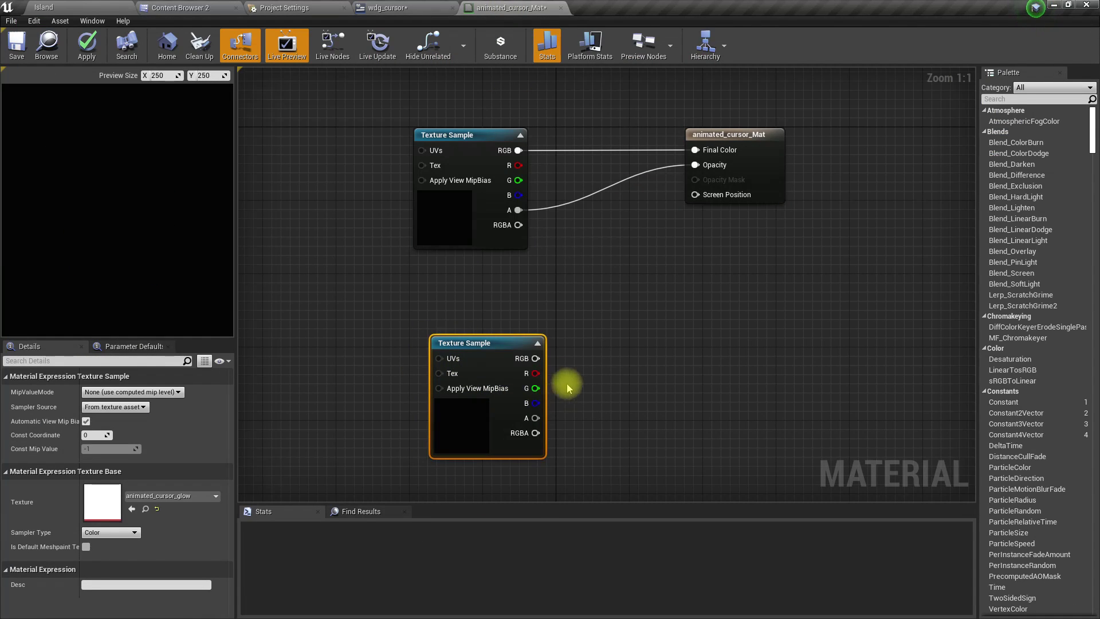
pyautogui.moveTo(499, 342); pyautogui.dragTo(474, 312)
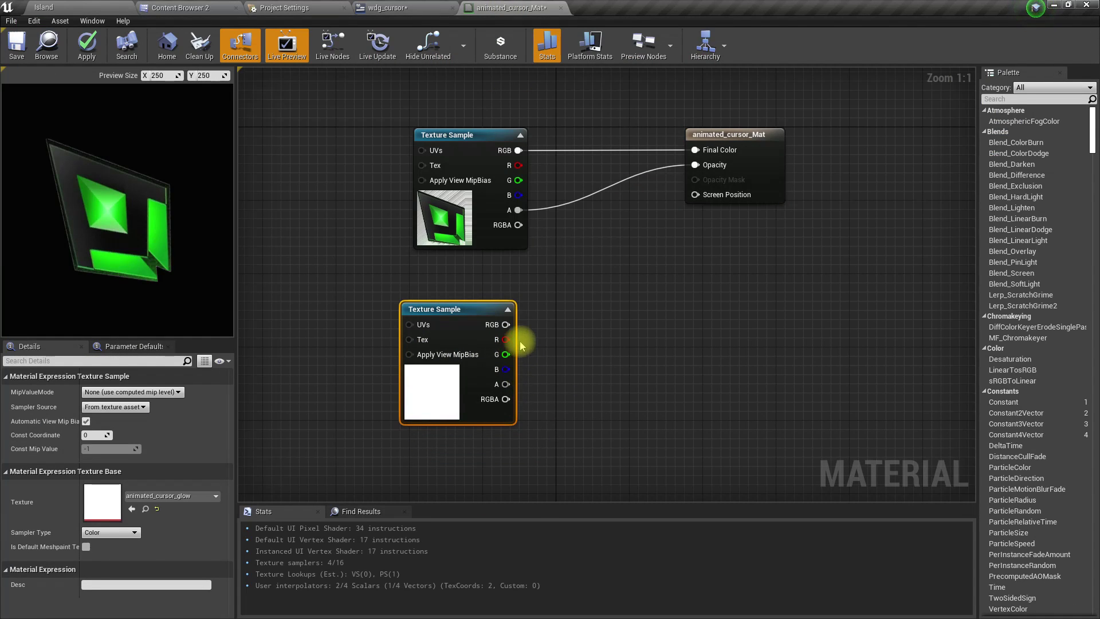
pyautogui.moveTo(506, 339); pyautogui.dragTo(599, 347)
# Find T_Perlin_Noise_M in the Content folder and add it as a Texture Sample node.
pyautogui.click(182, 7)
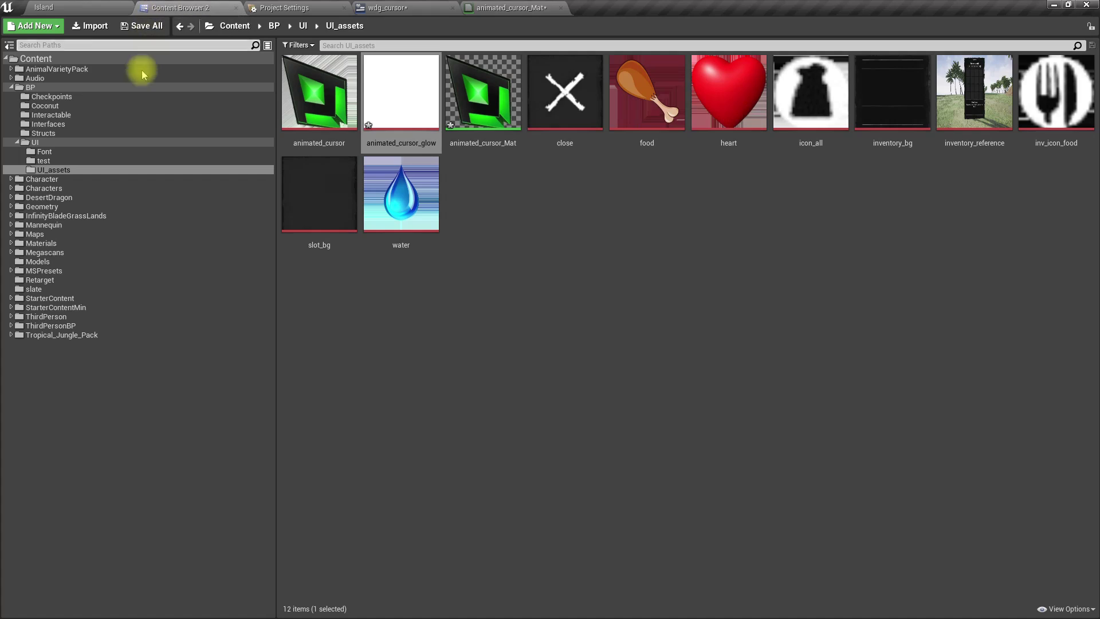
pyautogui.click(53, 60)
pyautogui.click(345, 46)
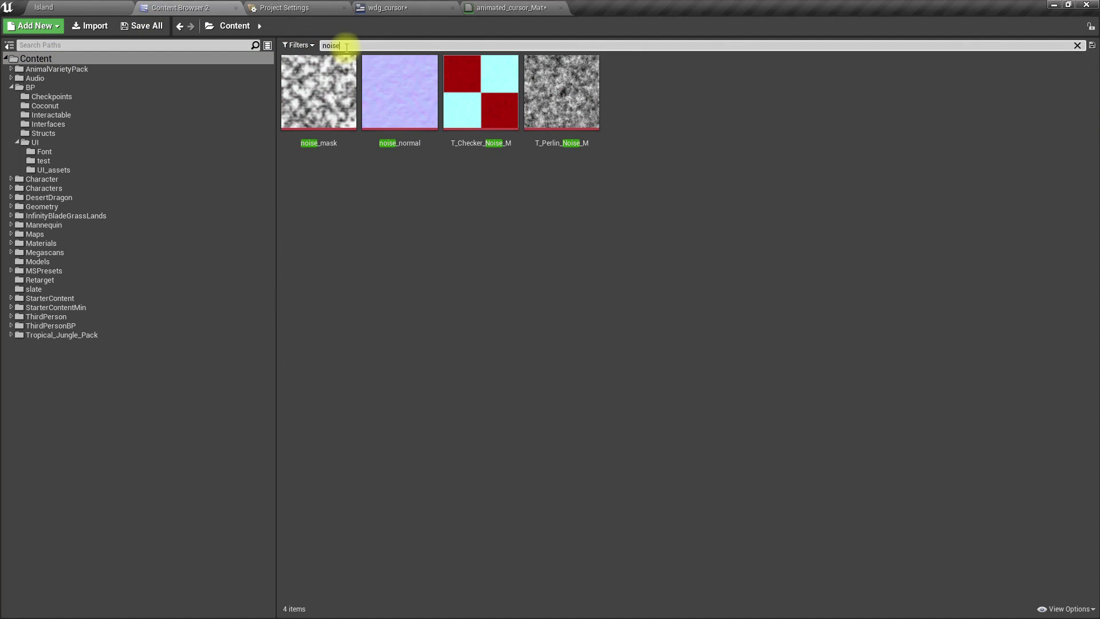
pyautogui.moveTo(329, 75); pyautogui.dragTo(387, 329)
pyautogui.moveTo(570, 73); pyautogui.dragTo(403, 453)
pyautogui.moveTo(344, 386); pyautogui.dragTo(560, 344, button='right')
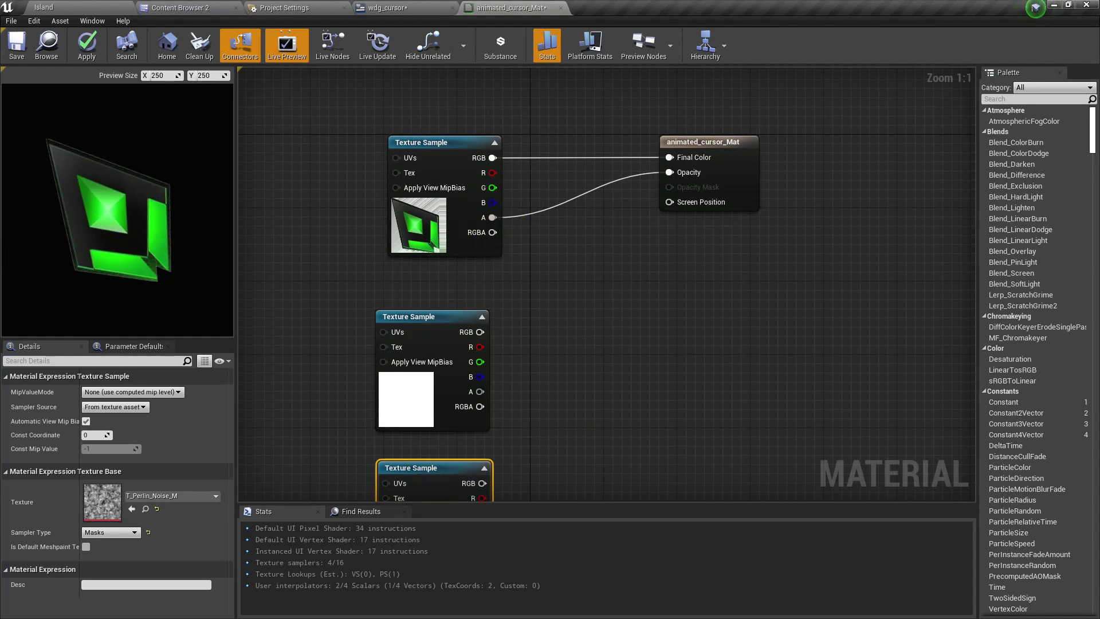
pyautogui.moveTo(539, 317); pyautogui.dragTo(546, 302, button='right')
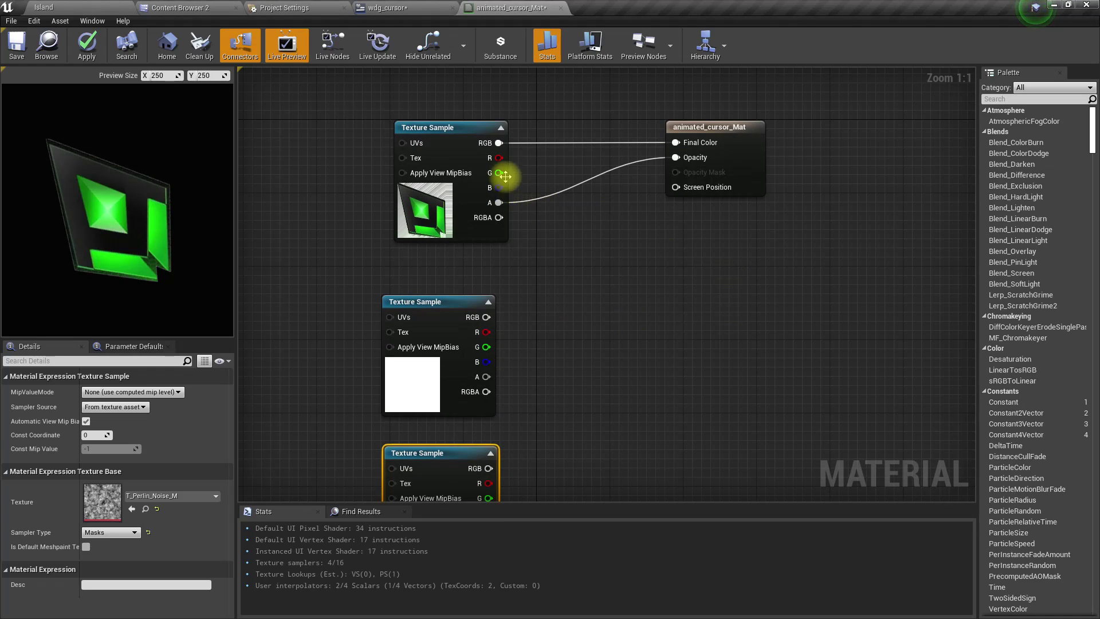
# Add a Lerp fed by the cursor texture's RGB, with the glow's red channel as Alpha.
pyautogui.moveTo(498, 143); pyautogui.dragTo(577, 263)
pyautogui.write('lerp')
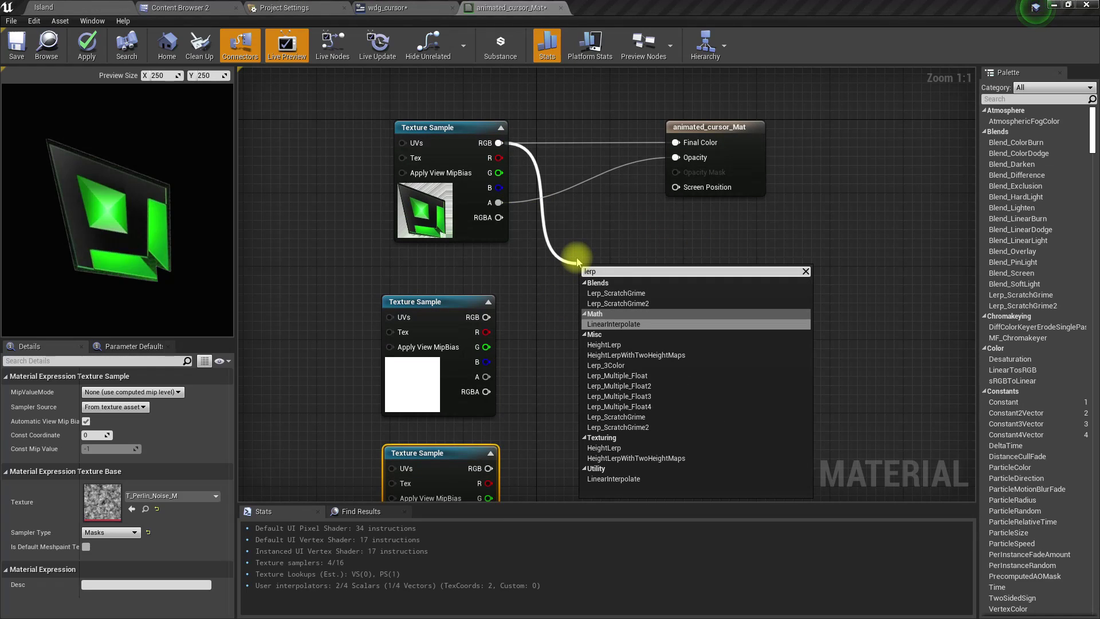
pyautogui.press('Return')
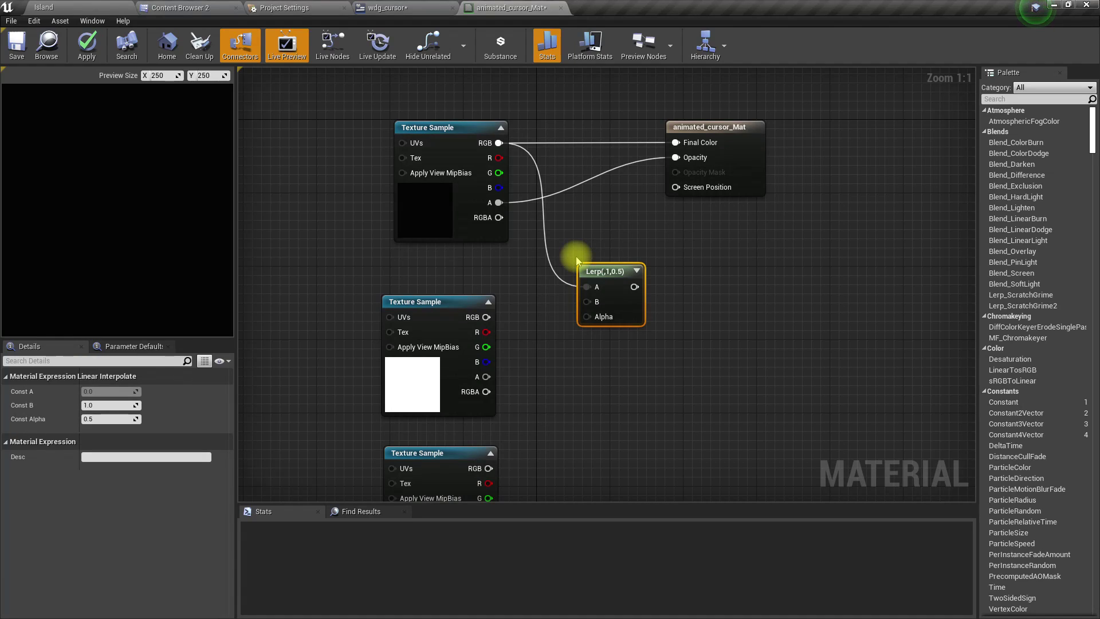
pyautogui.moveTo(482, 333); pyautogui.dragTo(589, 317)
# Wire a new VectorParameter named Color into the Lerp's B input.
pyautogui.moveTo(557, 352); pyautogui.dragTo(601, 366, button='right')
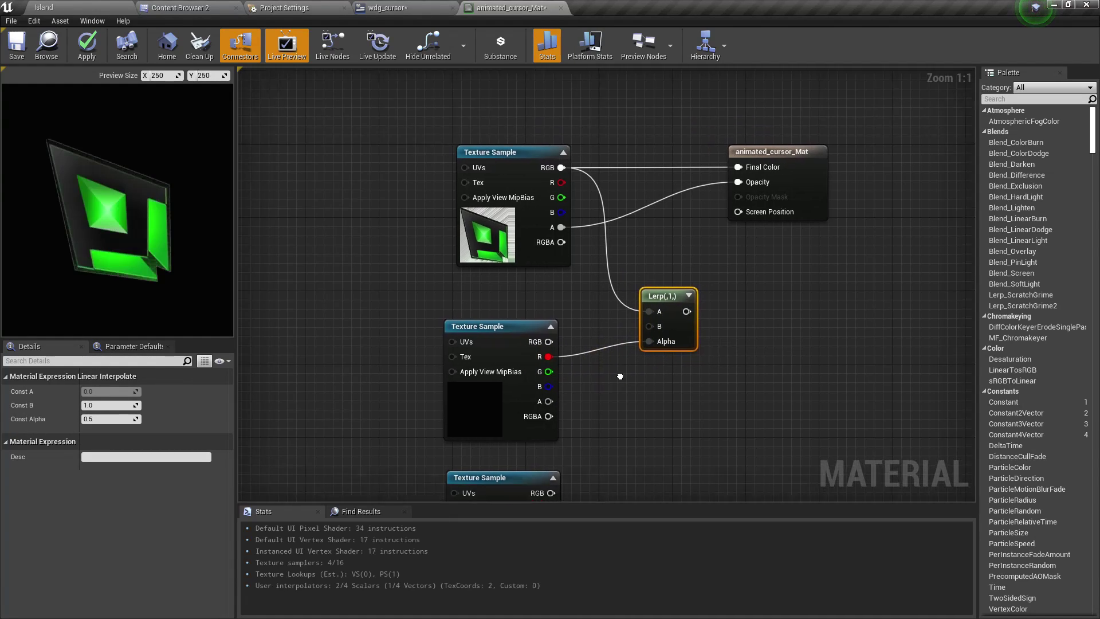
pyautogui.moveTo(523, 153); pyautogui.dragTo(507, 137)
pyautogui.moveTo(597, 229); pyautogui.dragTo(642, 354, button='right')
pyautogui.moveTo(657, 328); pyautogui.dragTo(384, 280)
pyautogui.write('vector pa')
pyautogui.press('Return')
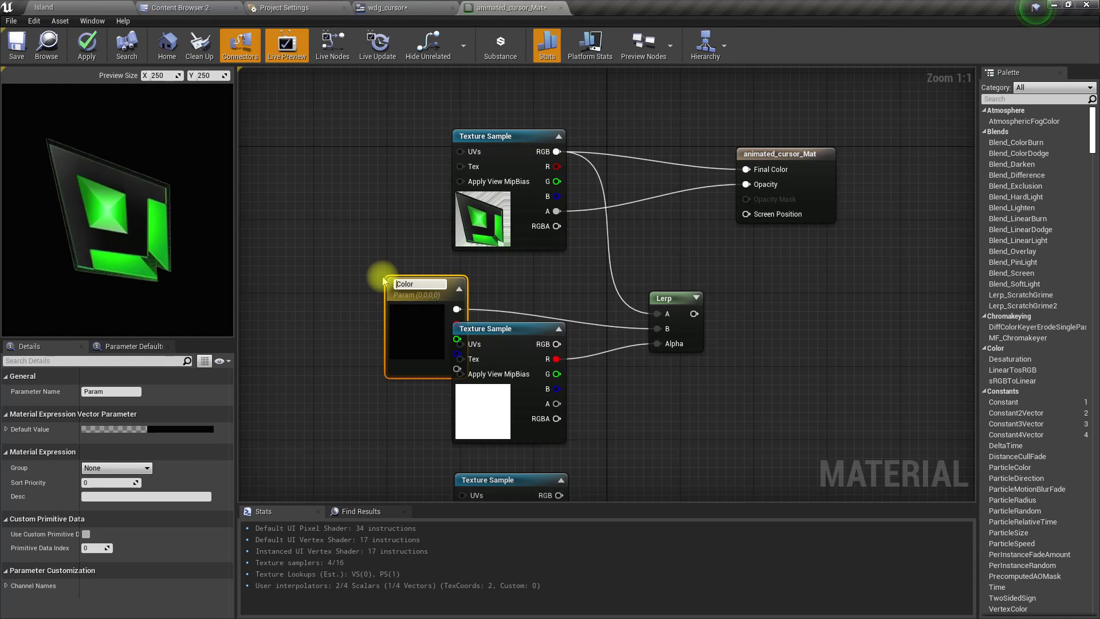
# Name the vector parameter Glow Color and set it to pure red in the Color Picker.
pyautogui.press('Return')
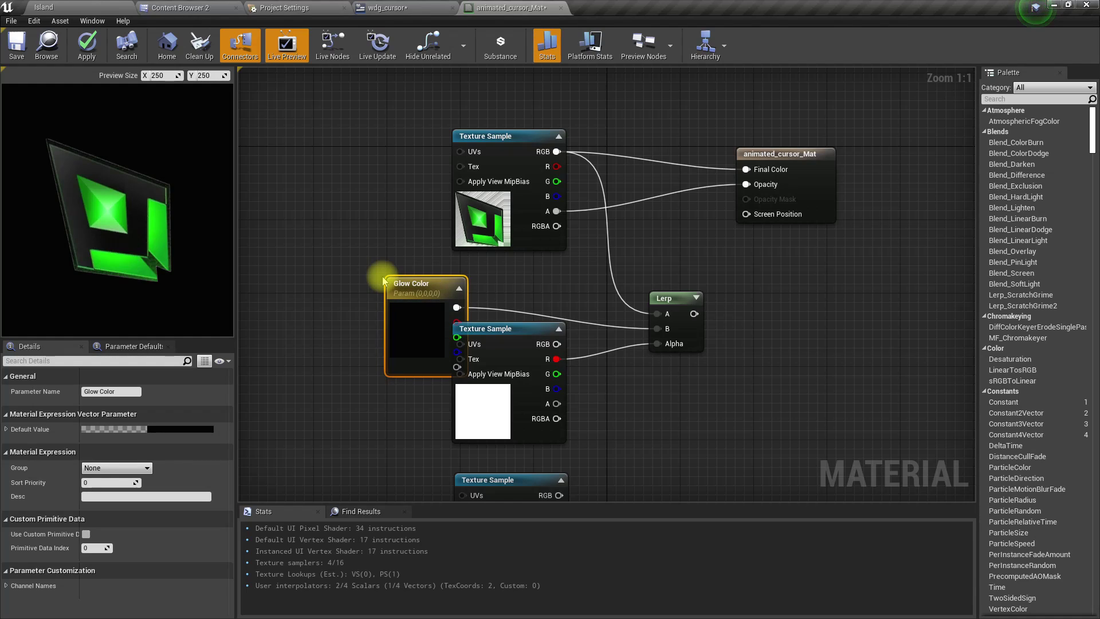
pyautogui.moveTo(435, 316); pyautogui.dragTo(362, 305)
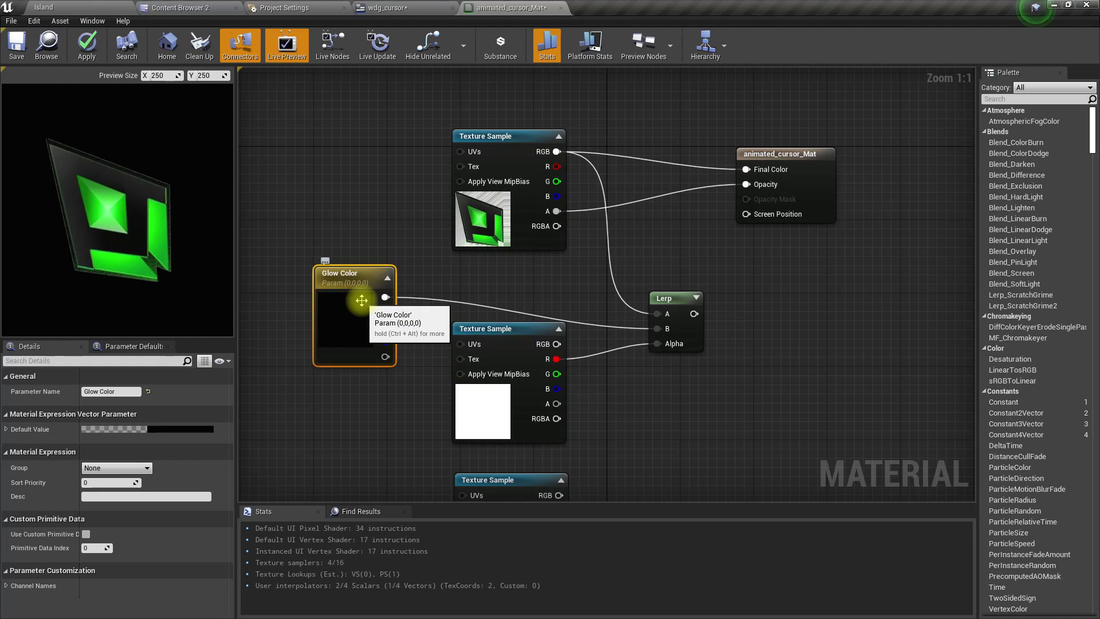
pyautogui.doubleClick(365, 333)
pyautogui.moveTo(512, 369); pyautogui.dragTo(516, 290)
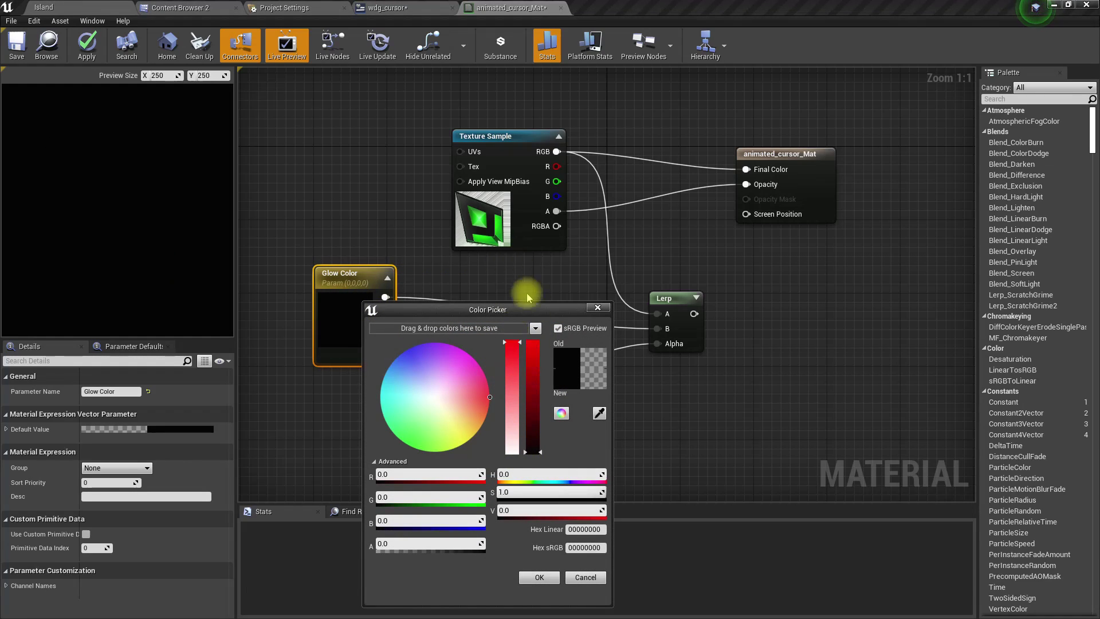
pyautogui.moveTo(533, 410); pyautogui.dragTo(548, 154)
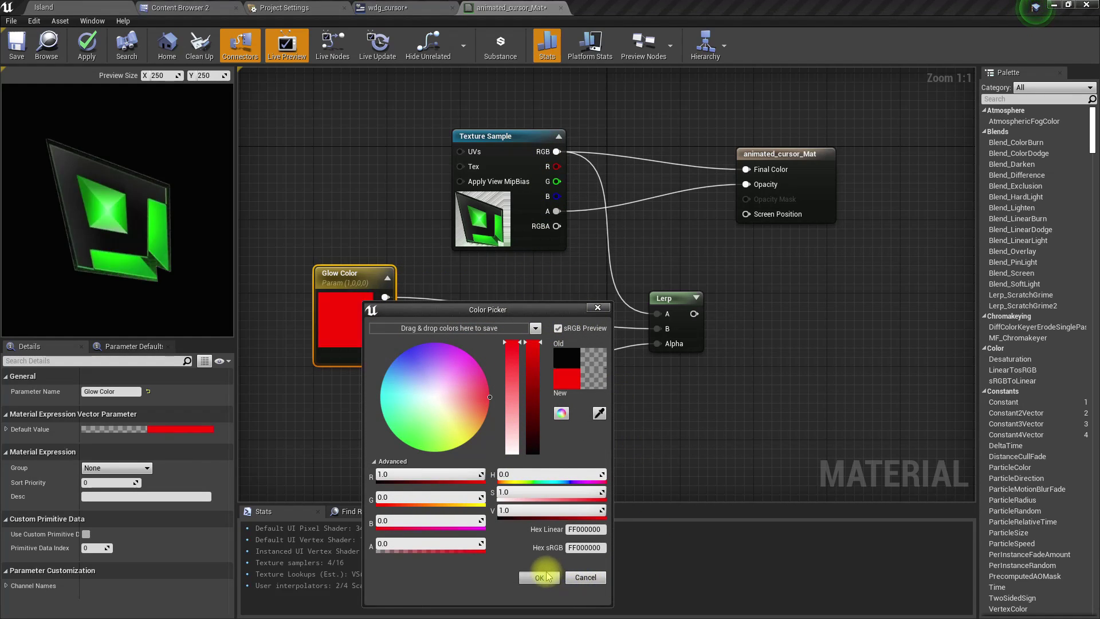
pyautogui.click(539, 577)
# Wire the Lerp into Final Color and the glow texture's alpha into Lerp Alpha, then tidy nodes.
pyautogui.moveTo(693, 313); pyautogui.dragTo(746, 169)
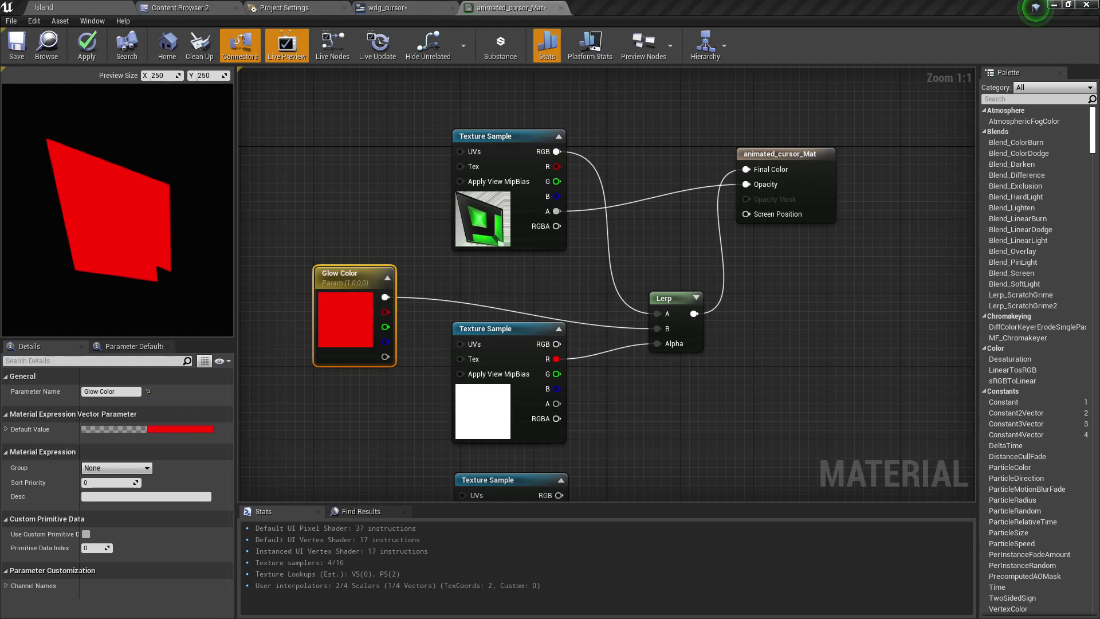
pyautogui.doubleClick(483, 410)
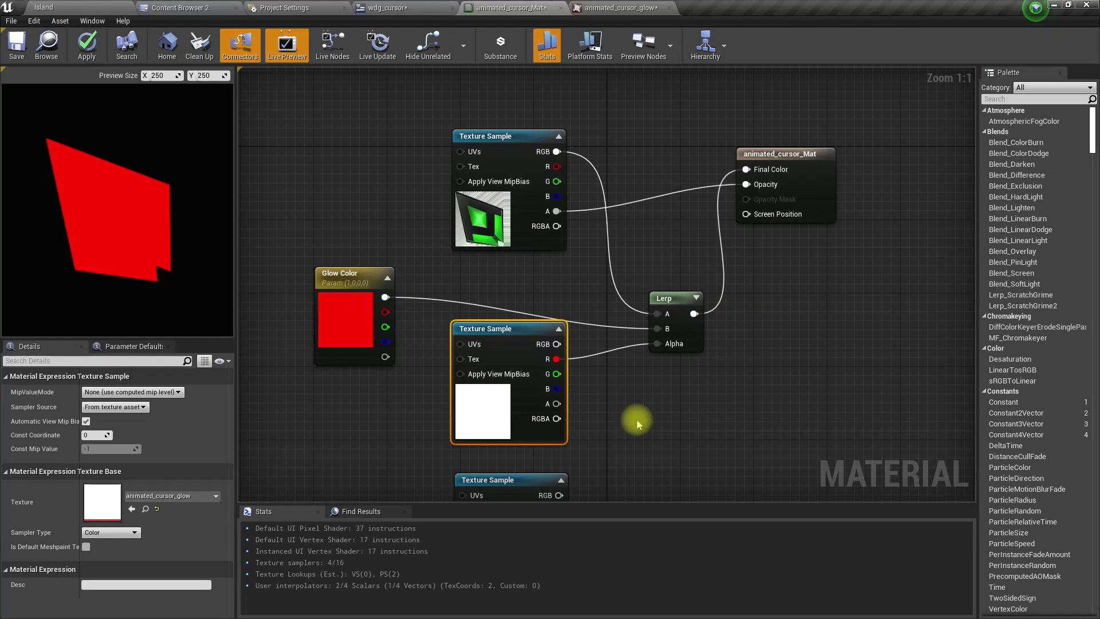
pyautogui.moveTo(556, 403); pyautogui.dragTo(659, 346)
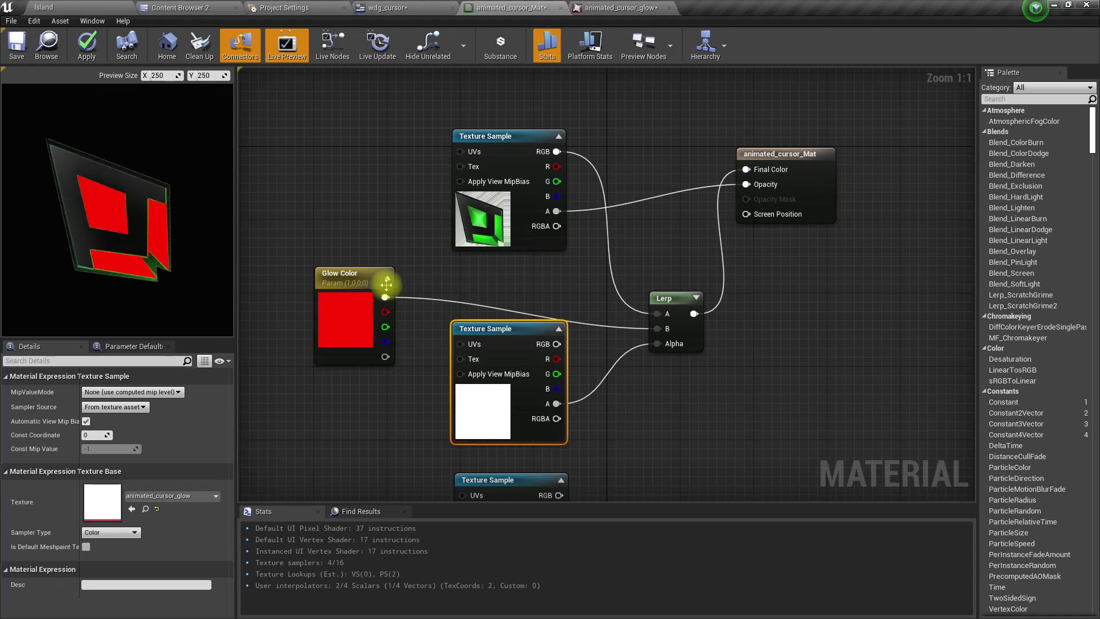
pyautogui.moveTo(385, 283); pyautogui.dragTo(377, 256)
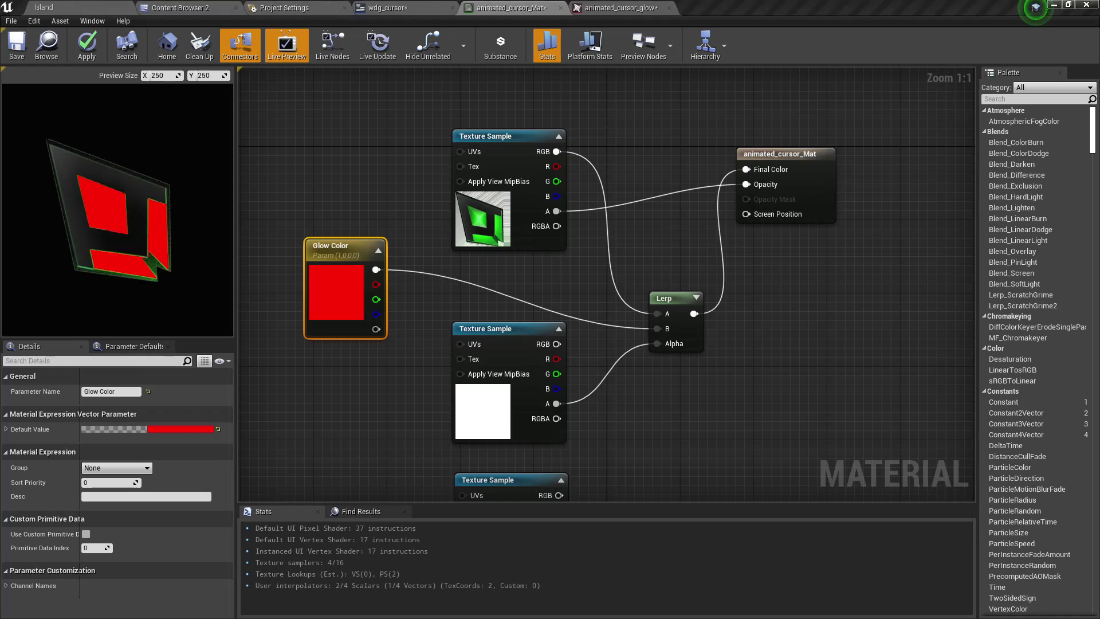
pyautogui.moveTo(373, 368); pyautogui.dragTo(540, 363, button='right')
pyautogui.moveTo(657, 445); pyautogui.dragTo(461, 357)
# Multiply Glow Color by the noise texture sample's red channel in a new Multiply node.
pyautogui.moveTo(459, 198); pyautogui.dragTo(433, 224)
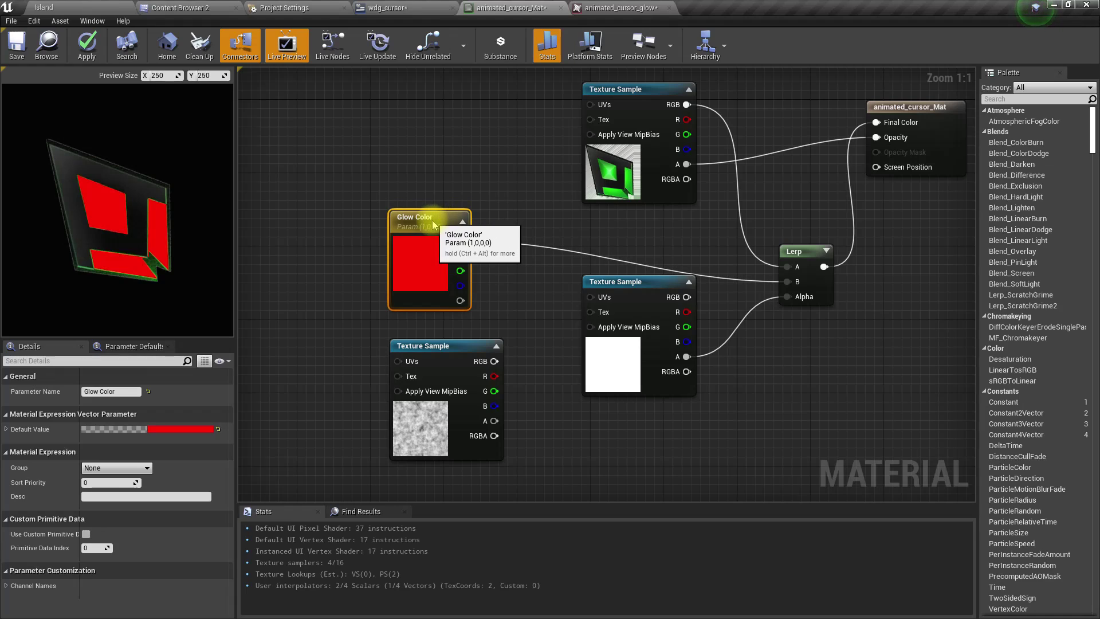
pyautogui.moveTo(311, 275); pyautogui.dragTo(420, 367)
pyautogui.click(510, 312)
pyautogui.moveTo(395, 249); pyautogui.dragTo(485, 293)
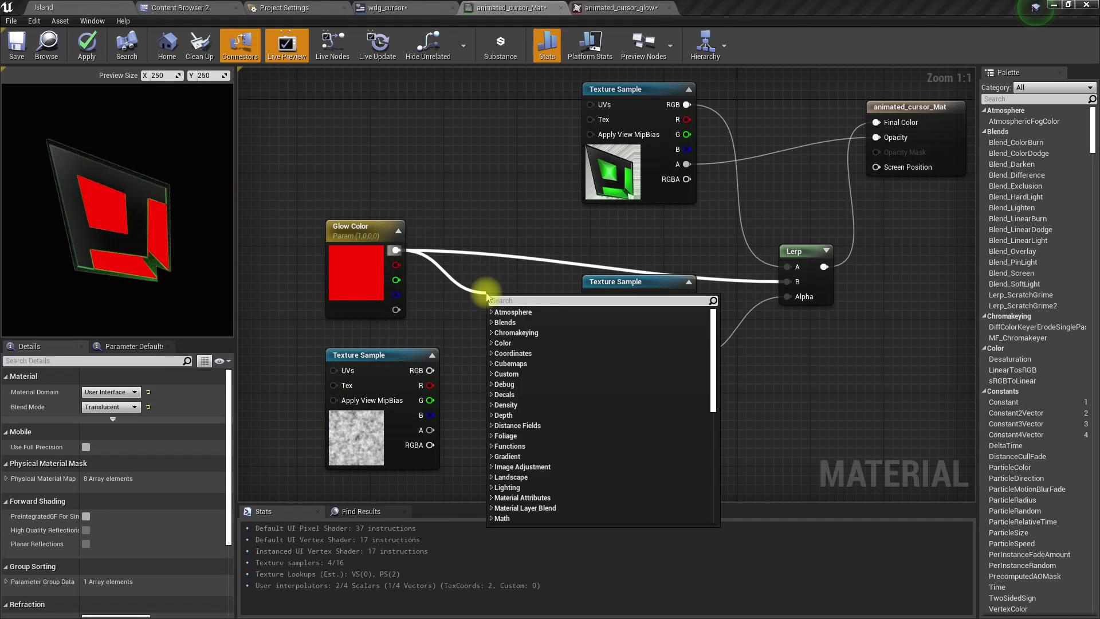
pyautogui.write('multiply')
pyautogui.press('Return')
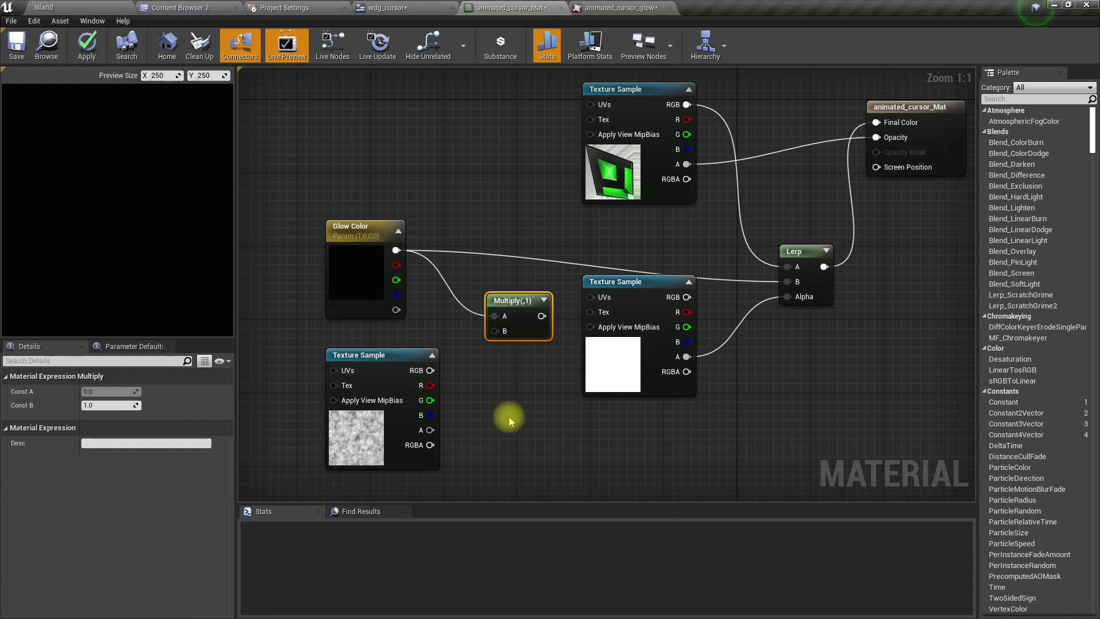
pyautogui.moveTo(431, 386); pyautogui.dragTo(796, 282)
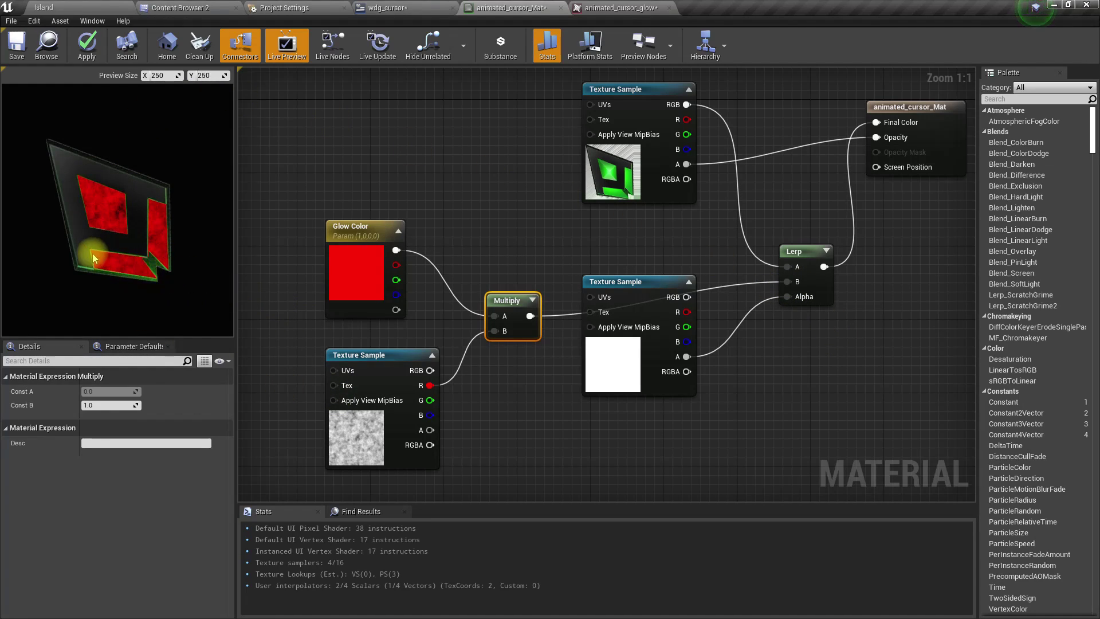
# Apply the material changes and pan the graph to review the result.
pyautogui.click(87, 47)
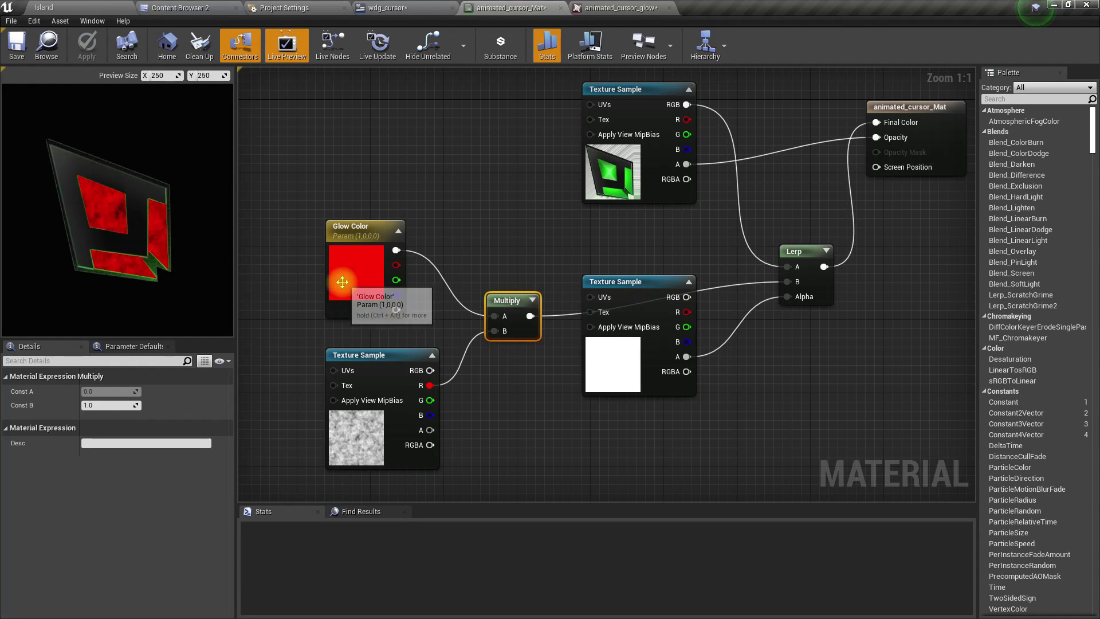
pyautogui.moveTo(356, 300); pyautogui.dragTo(479, 246, button='right')
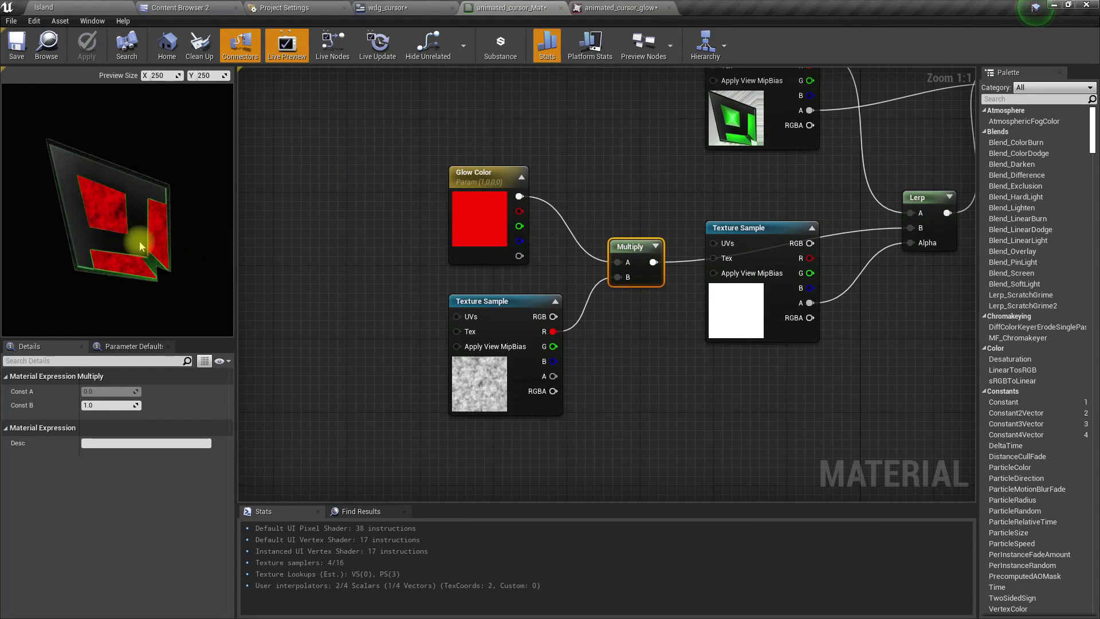
pyautogui.scroll(3, 143, 244)
pyautogui.scroll(-2, 143, 243)
pyautogui.moveTo(370, 367); pyautogui.dragTo(428, 285, button='right')
# Add a TexCoord[0] node feeding an Add node into the noise sample's UVs.
pyautogui.rightClick(424, 311)
pyautogui.click(376, 269)
pyautogui.rightClick(374, 337)
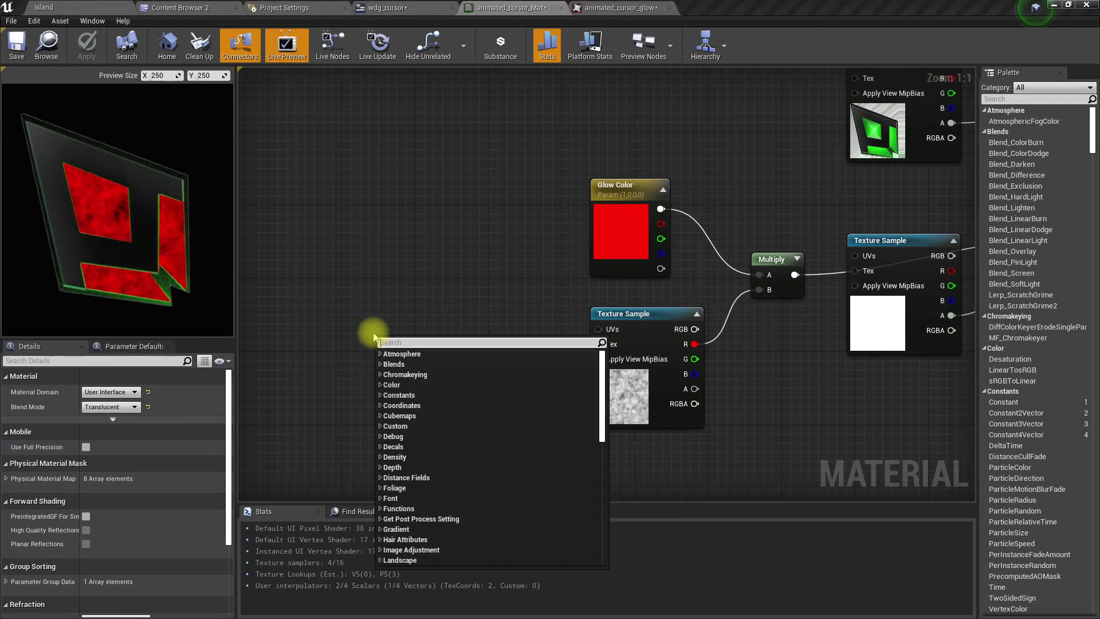
pyautogui.write('texti')
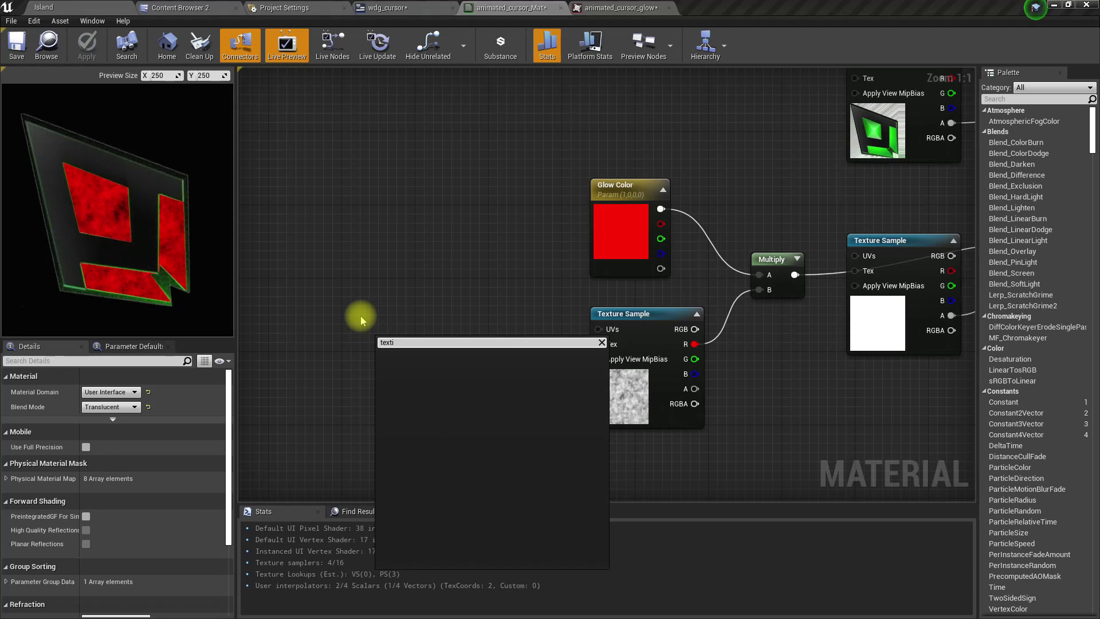
pyautogui.press('BackSpace')
pyautogui.write('urecoo')
pyautogui.press('Return')
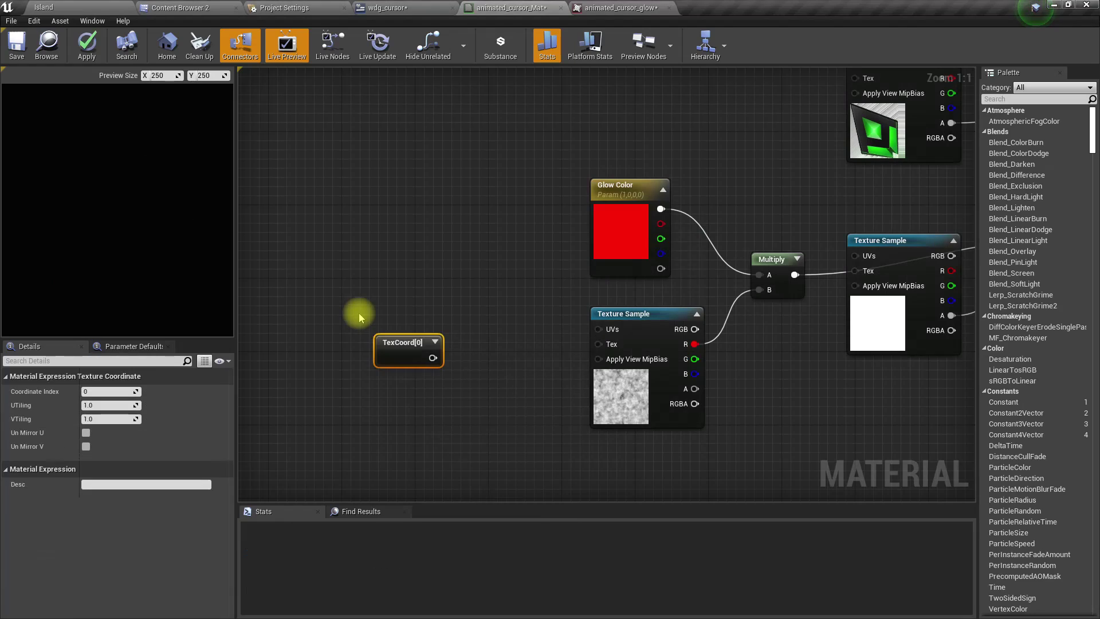
pyautogui.moveTo(395, 342); pyautogui.dragTo(461, 347)
pyautogui.write('add')
pyautogui.press('Return')
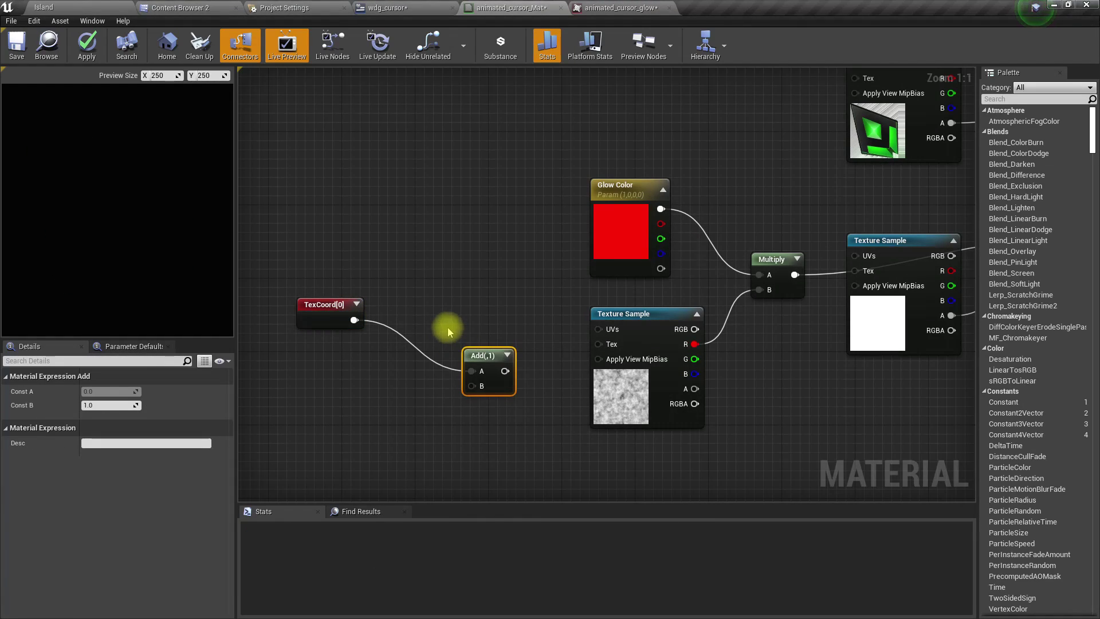
pyautogui.moveTo(504, 370); pyautogui.dragTo(617, 336)
# Connect a Time node to the Add node's B input and arrange the nodes.
pyautogui.moveTo(484, 364); pyautogui.dragTo(473, 349)
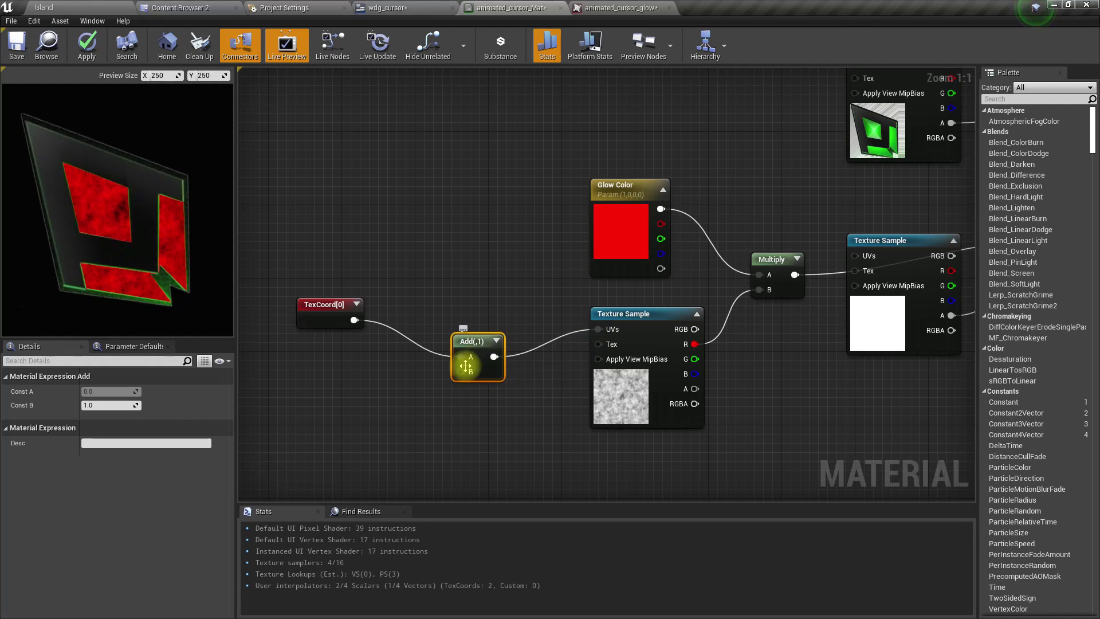
pyautogui.moveTo(436, 380); pyautogui.dragTo(369, 373)
pyautogui.write('time')
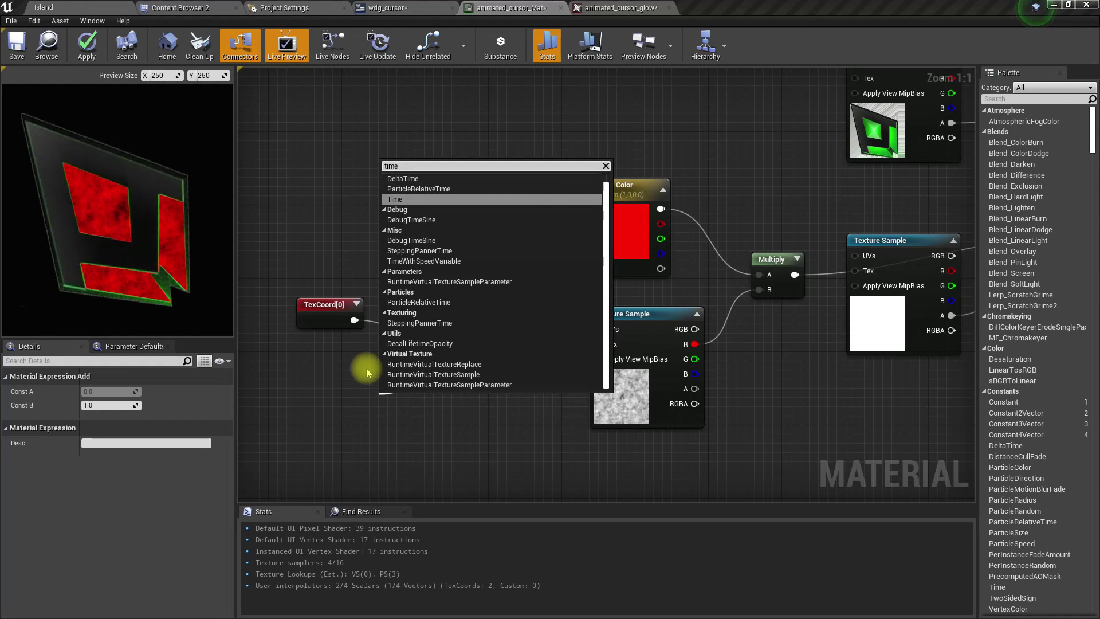
pyautogui.press('Return')
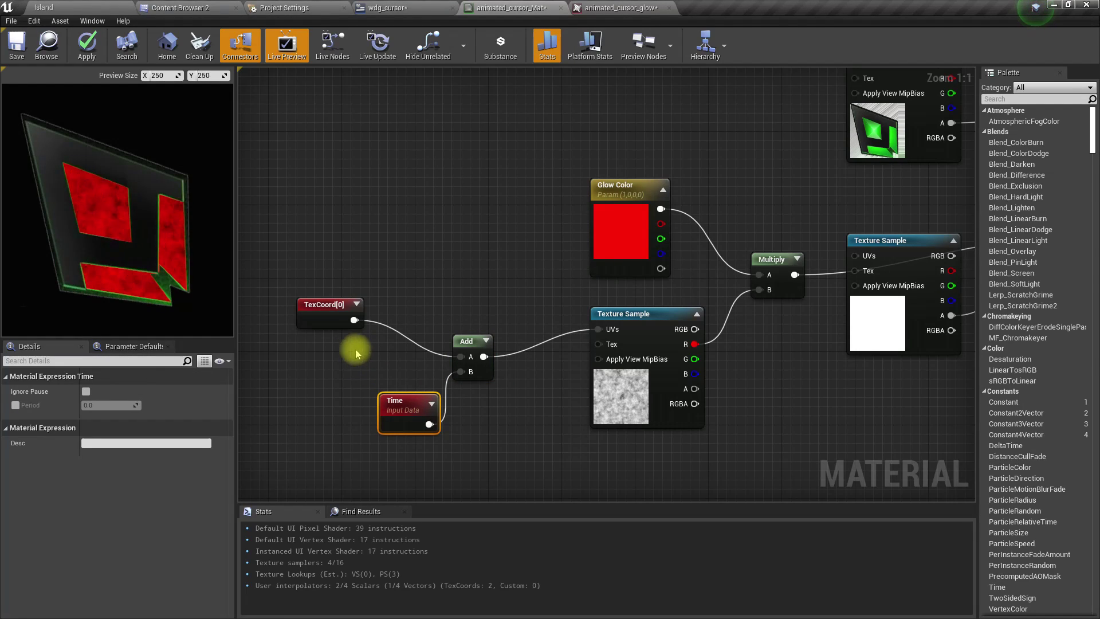
pyautogui.moveTo(408, 416); pyautogui.dragTo(335, 384)
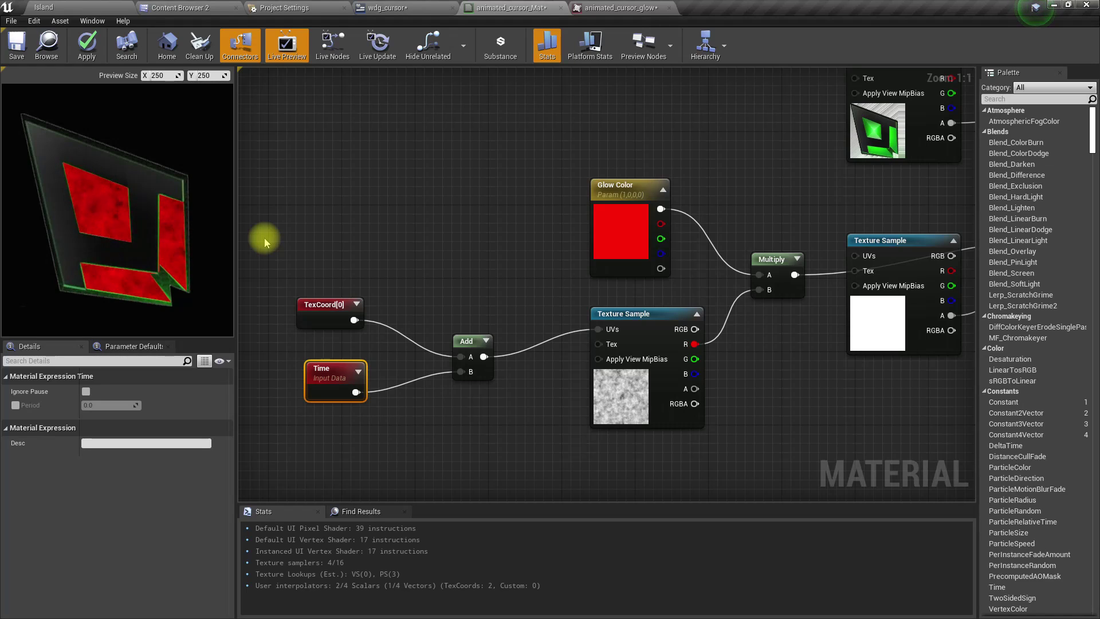
pyautogui.moveTo(466, 401); pyautogui.dragTo(577, 398, button='right')
pyautogui.moveTo(356, 253); pyautogui.dragTo(447, 394)
pyautogui.click(473, 455)
# Scale Time by a speed parameter of 0.3 through a Multiply feeding Add's B.
pyautogui.write('*')
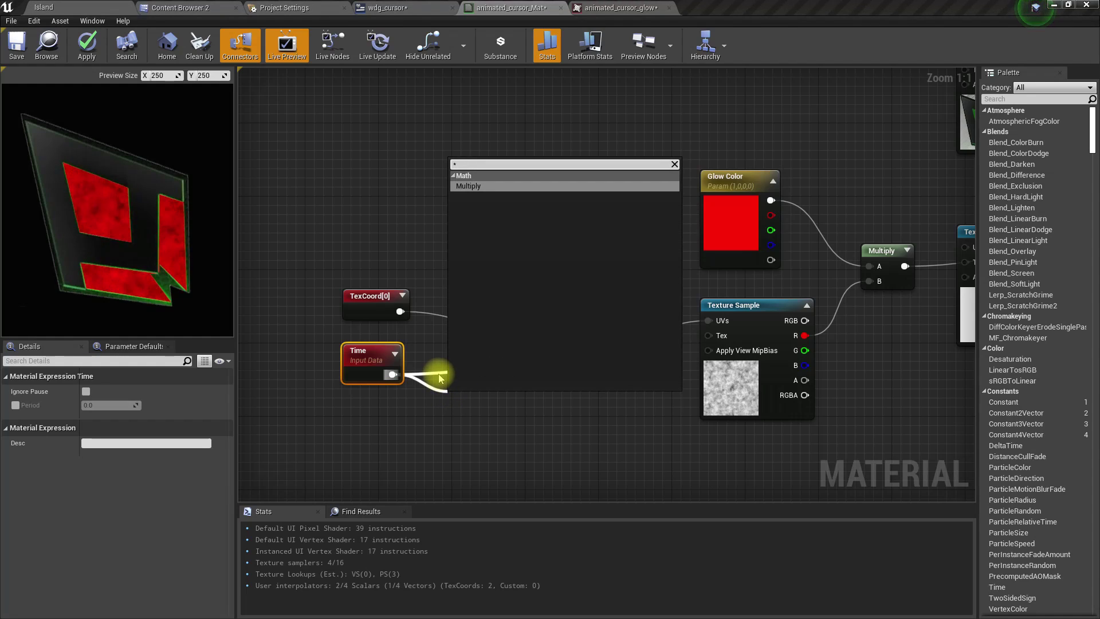
pyautogui.press('Return')
pyautogui.moveTo(502, 414); pyautogui.dragTo(571, 363)
pyautogui.rightClick(456, 414)
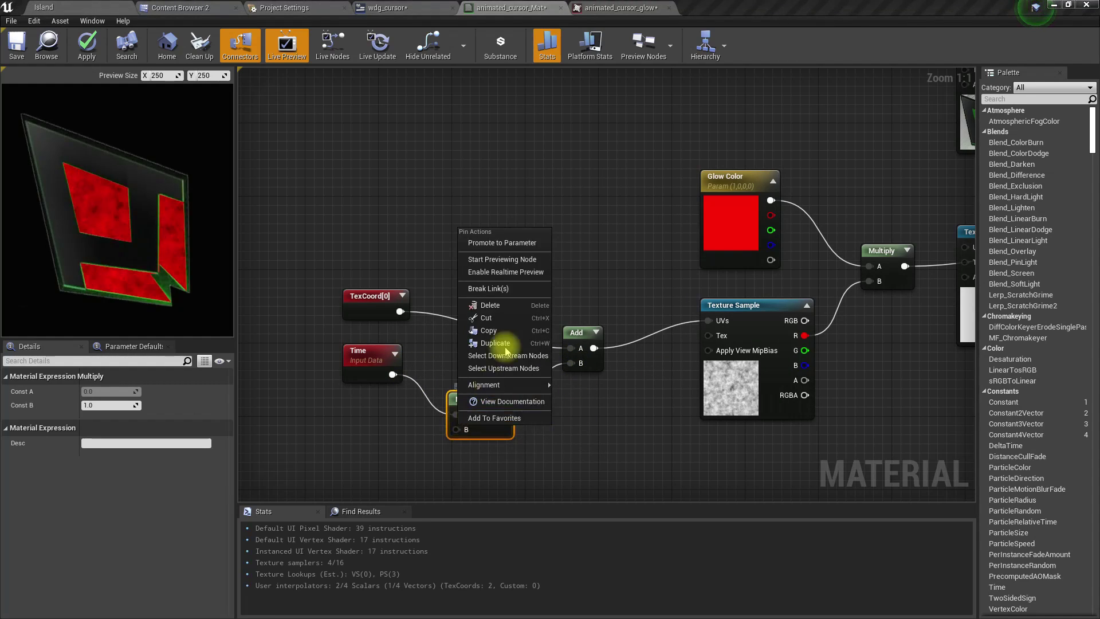
pyautogui.click(515, 243)
pyautogui.write('speed')
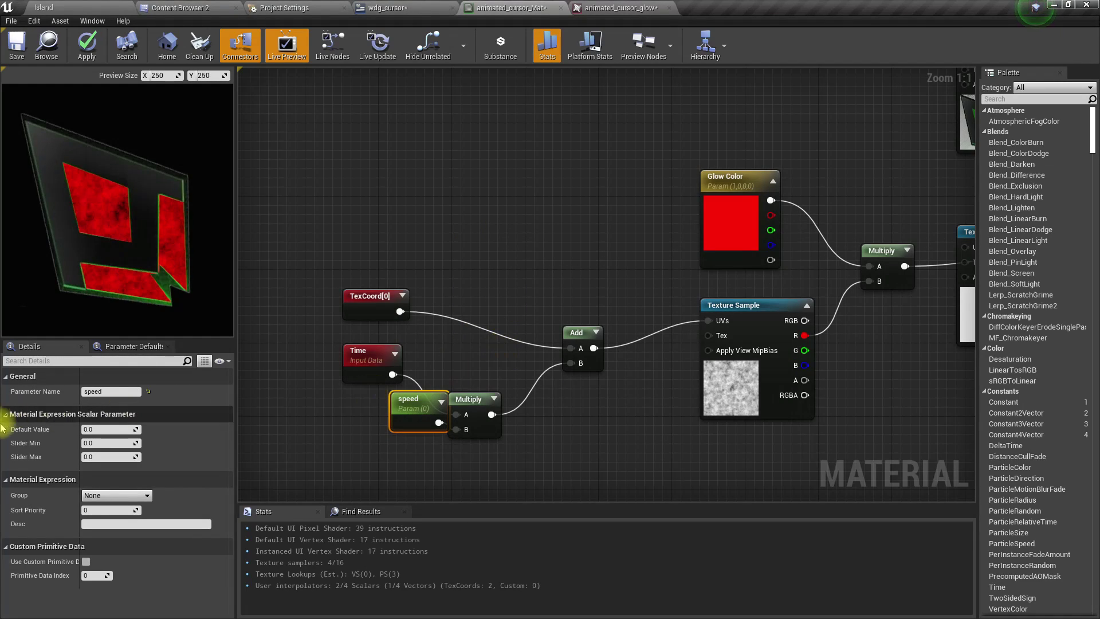
pyautogui.click(110, 427)
pyautogui.write('.3')
pyautogui.press('Return')
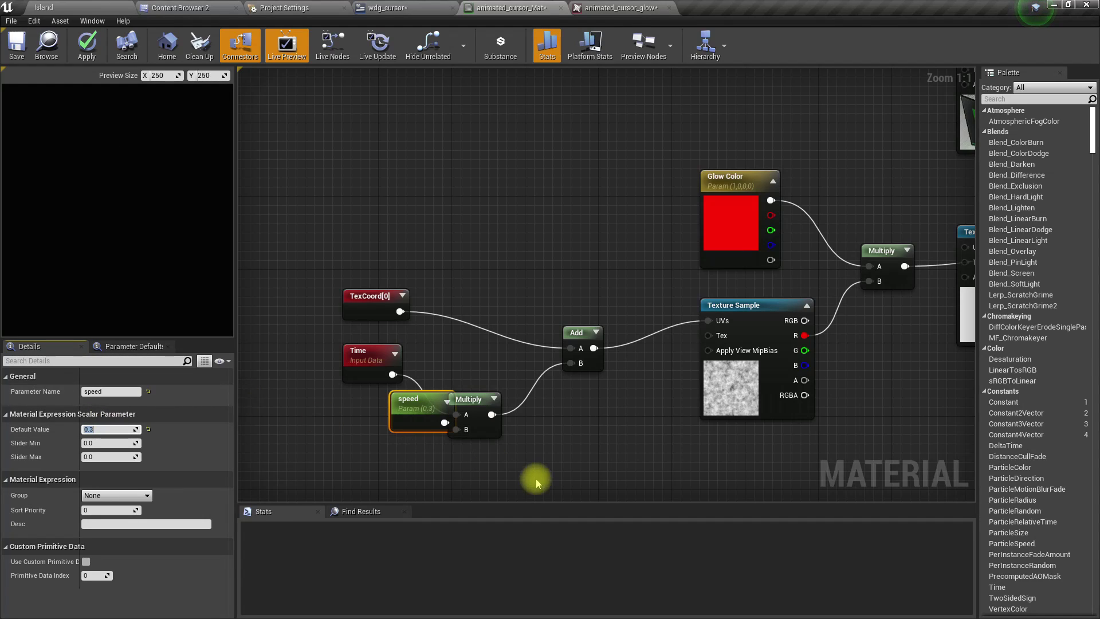
pyautogui.moveTo(417, 410); pyautogui.dragTo(357, 428)
# Apply the material and bring up the Island level in a full-screen viewport.
pyautogui.click(86, 46)
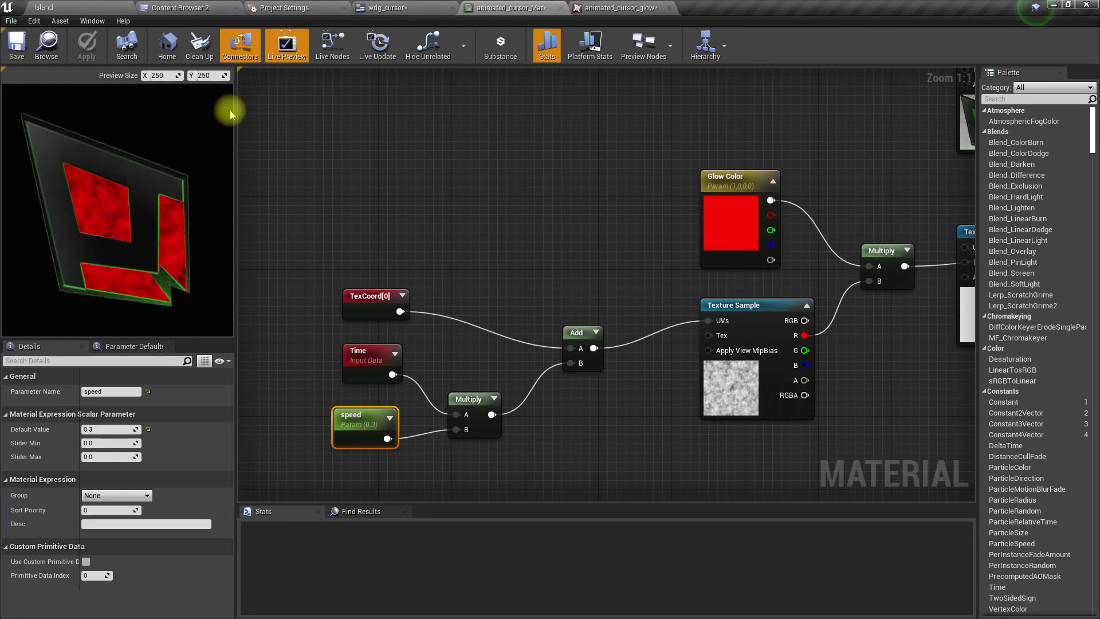
pyautogui.click(68, 5)
pyautogui.moveTo(550, 290); pyautogui.dragTo(550, 290, button='right')
pyautogui.press('F11')
# Start a play-in-editor session, then stop it and restore the editor layout.
pyautogui.hotkey('alt', 'p')
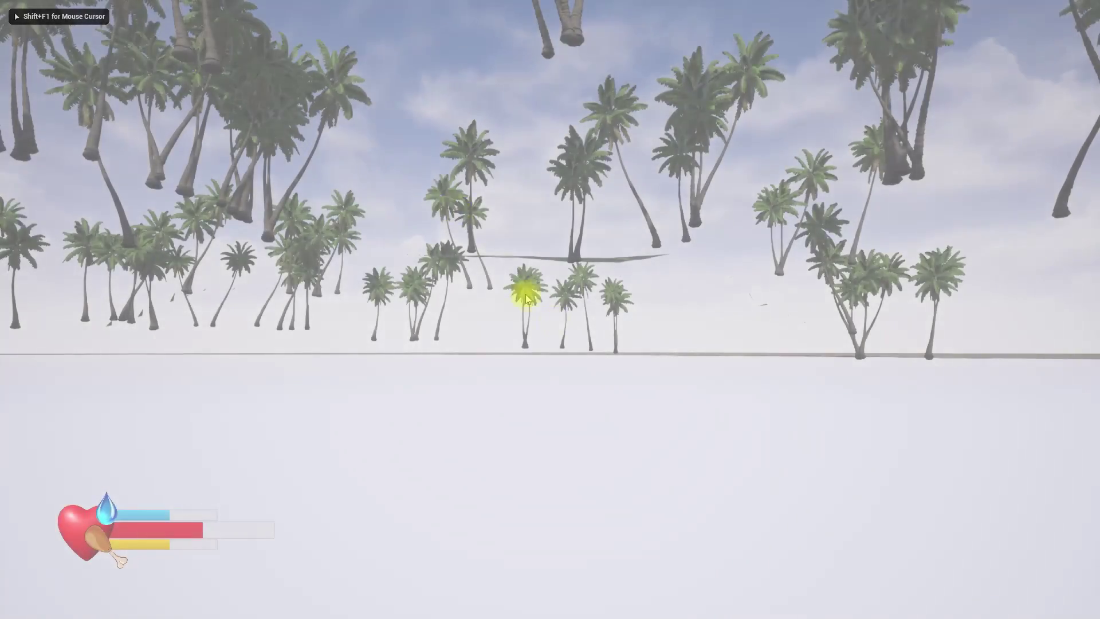
pyautogui.press('Escape')
pyautogui.moveTo(550, 290); pyautogui.dragTo(550, 290, button='right')
pyautogui.press('F11')
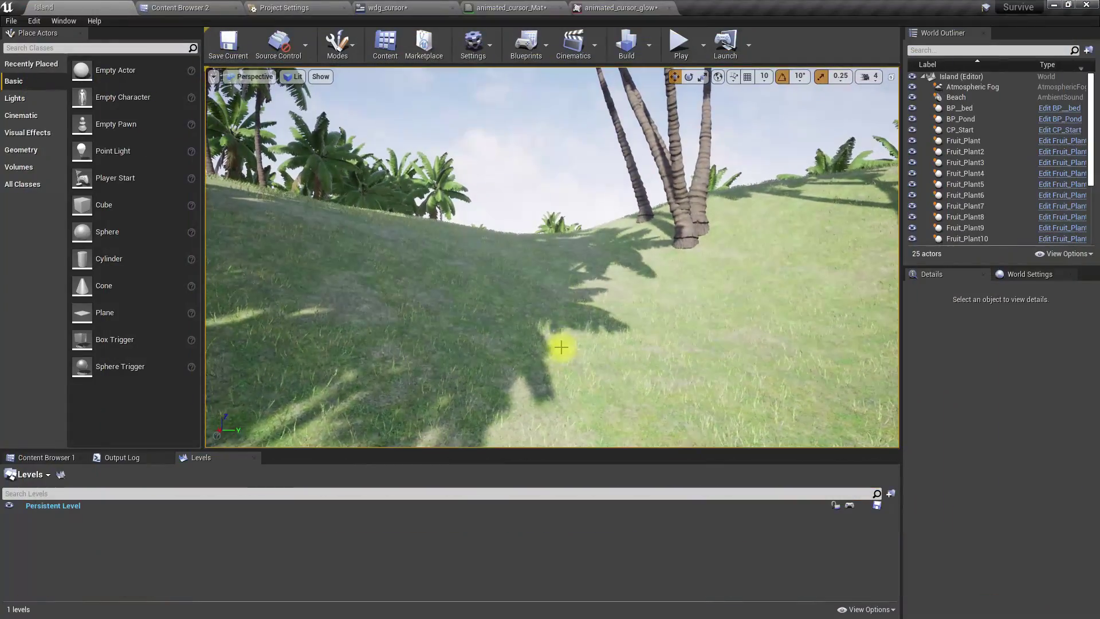
# Play again full-screen, open the inventory, and drag the red cursor item out of its slot.
pyautogui.hotkey('alt', 'p')
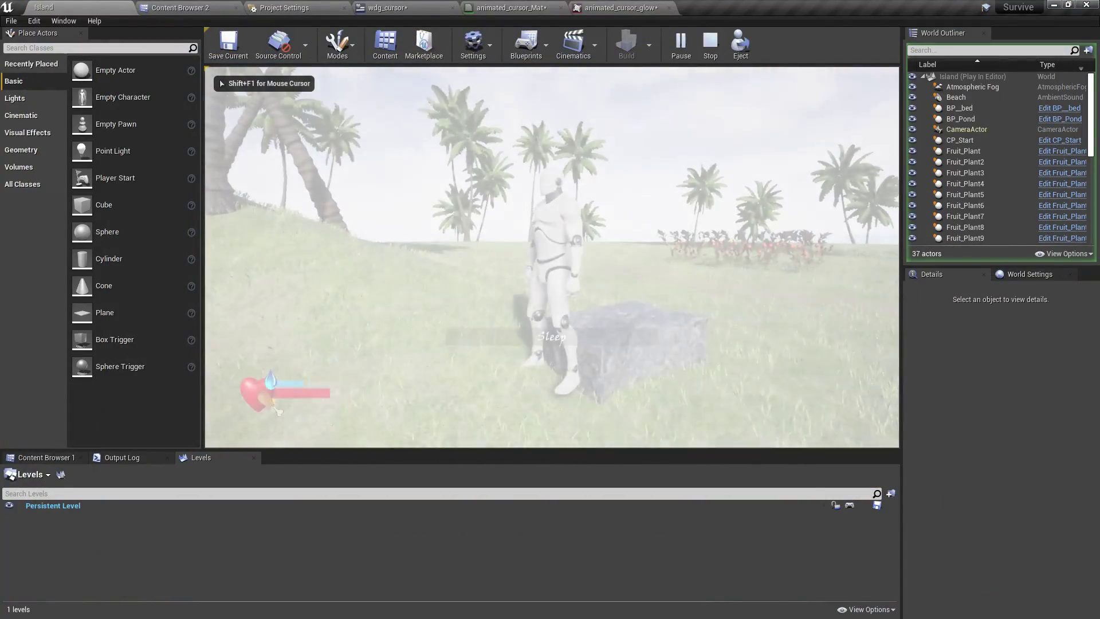
pyautogui.press('F11')
pyautogui.press('i')
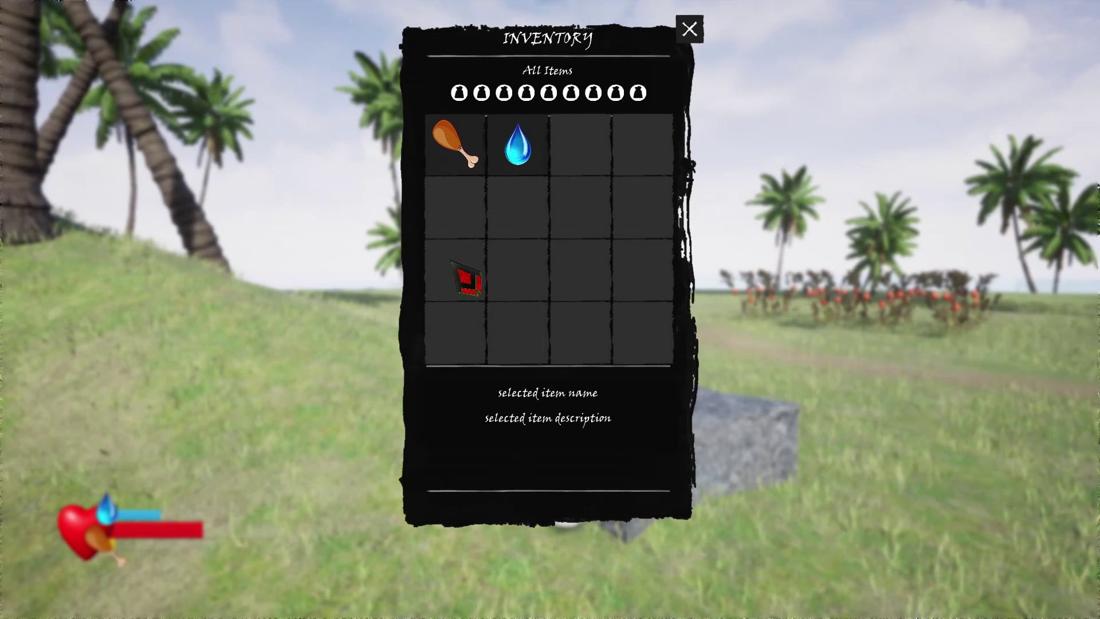
pyautogui.moveTo(463, 272); pyautogui.dragTo(334, 273)
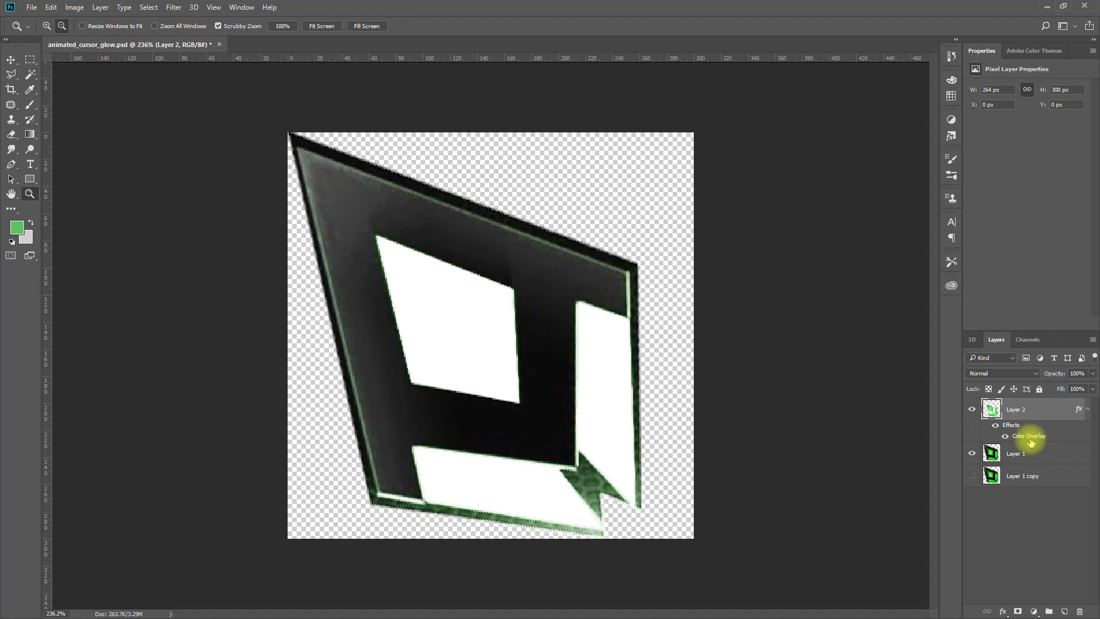
# Toggle Layer 1's visibility twice to compare the glow shapes alone and over the base.
pyautogui.click(971, 454)
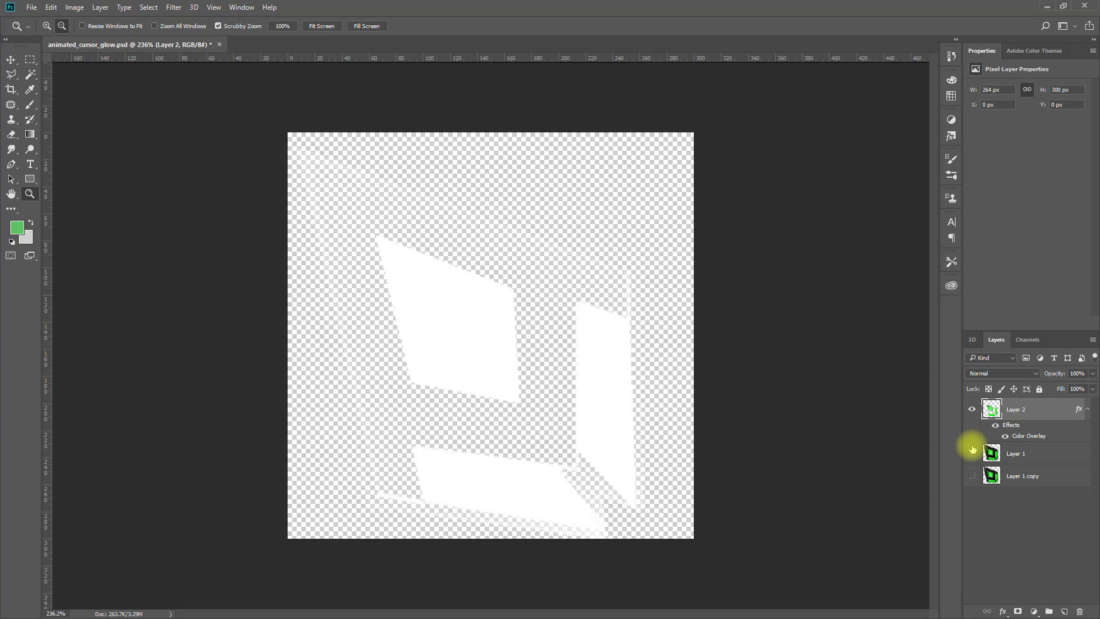
pyautogui.click(972, 453)
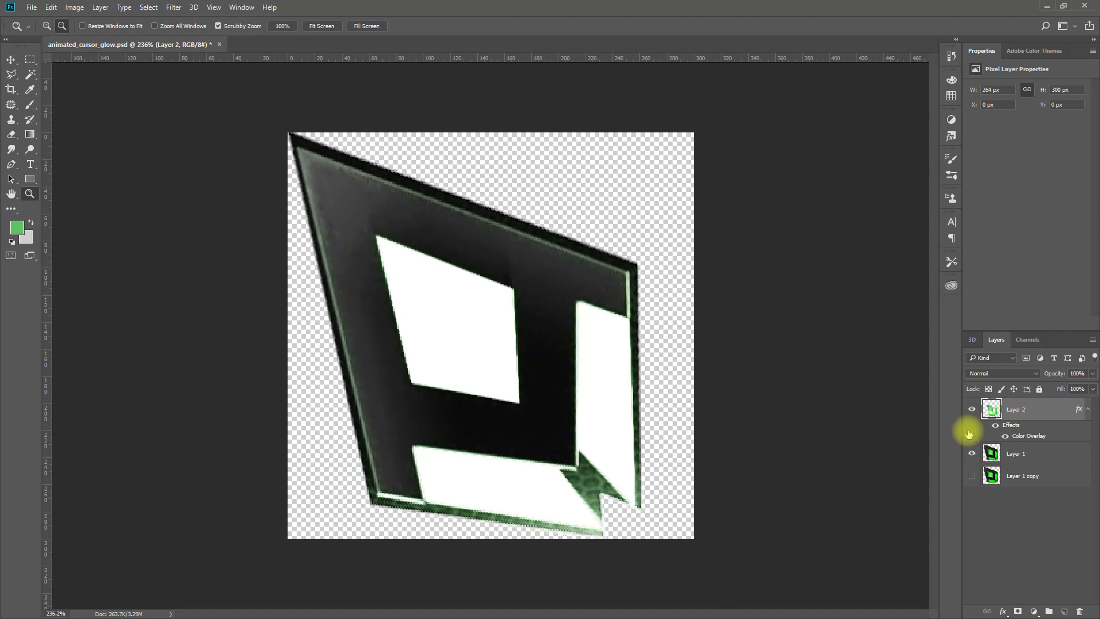
pyautogui.click(972, 453)
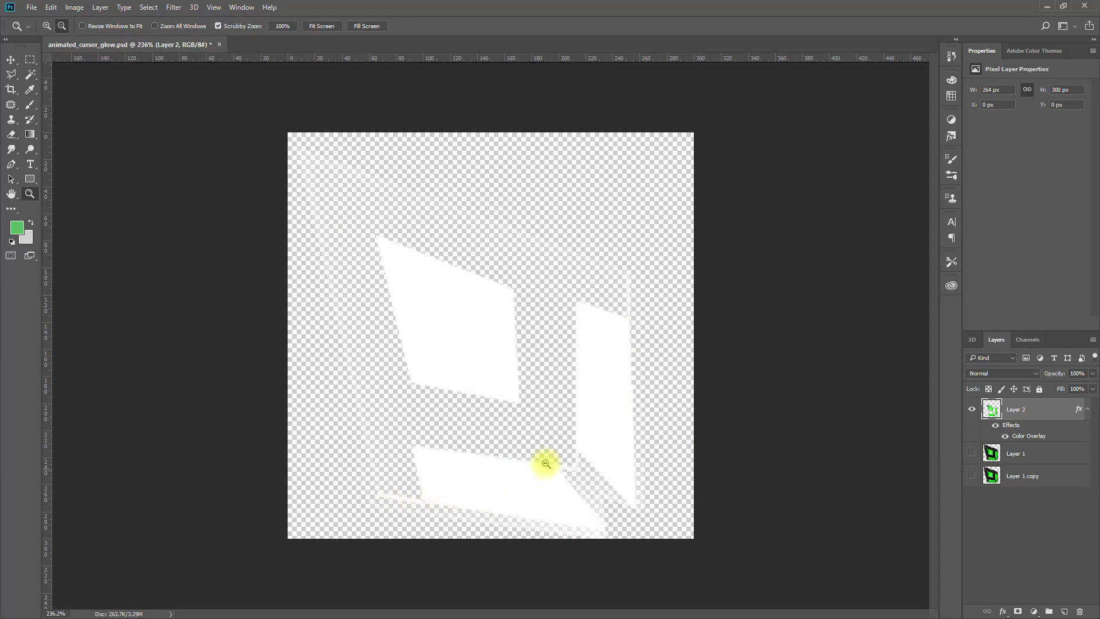
pyautogui.click(972, 453)
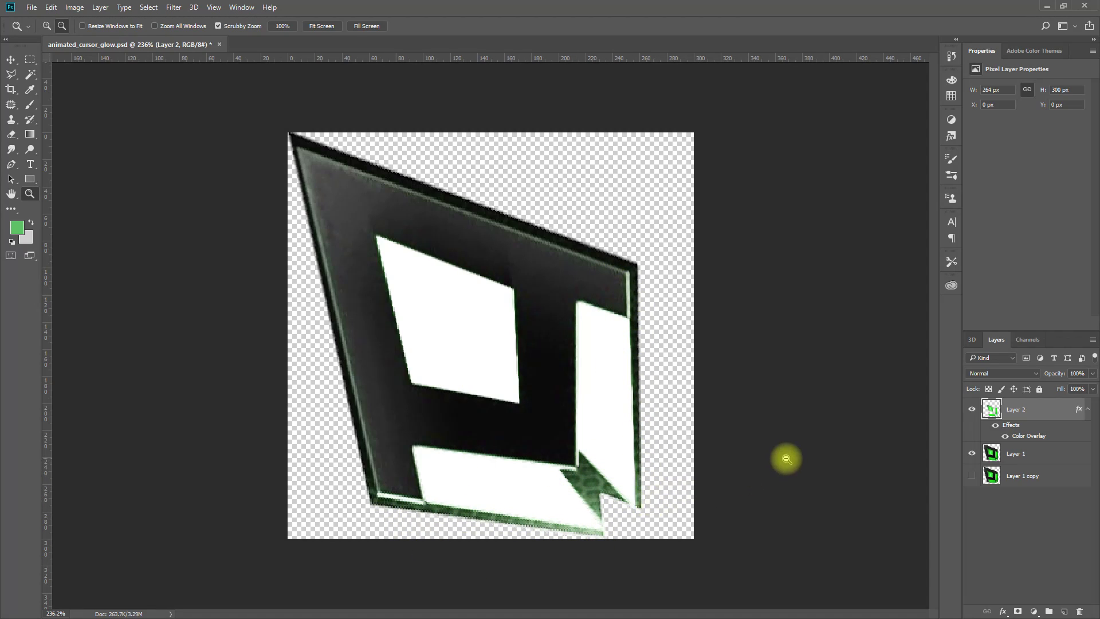
# Hide Layer 1 after abandoning a first Save As attempt.
pyautogui.hotkey('ctrl', 'shift', 's')
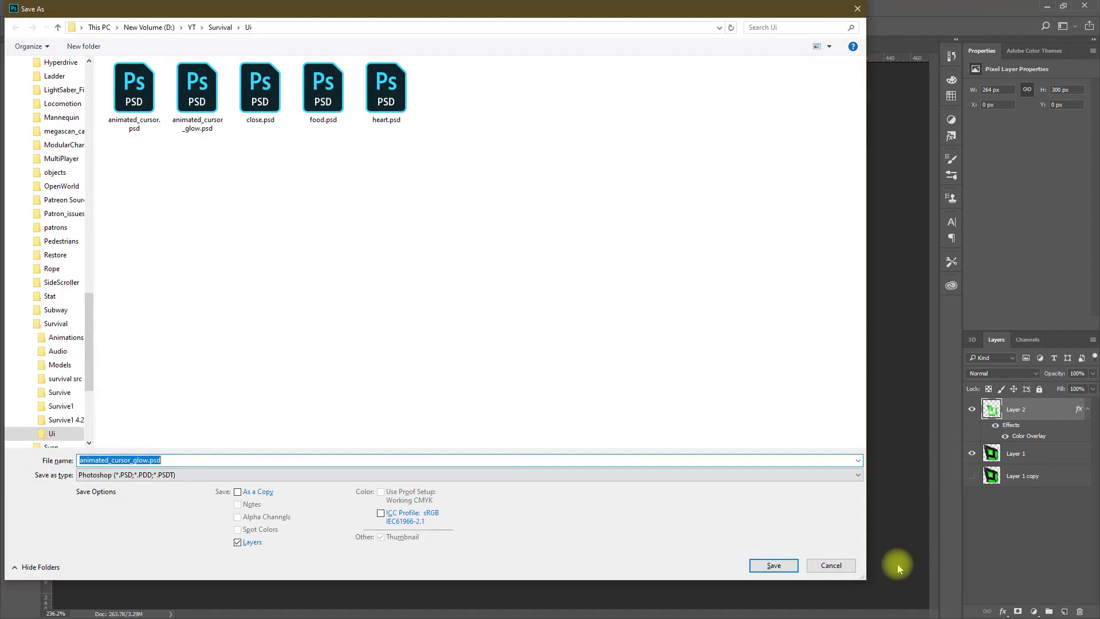
pyautogui.click(831, 566)
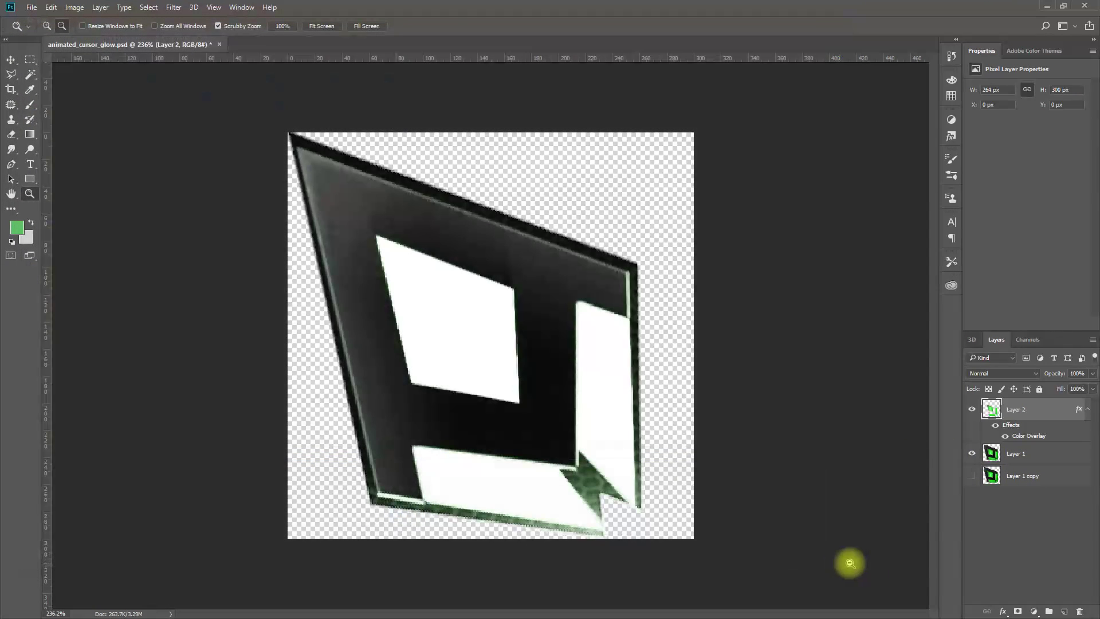
pyautogui.click(972, 453)
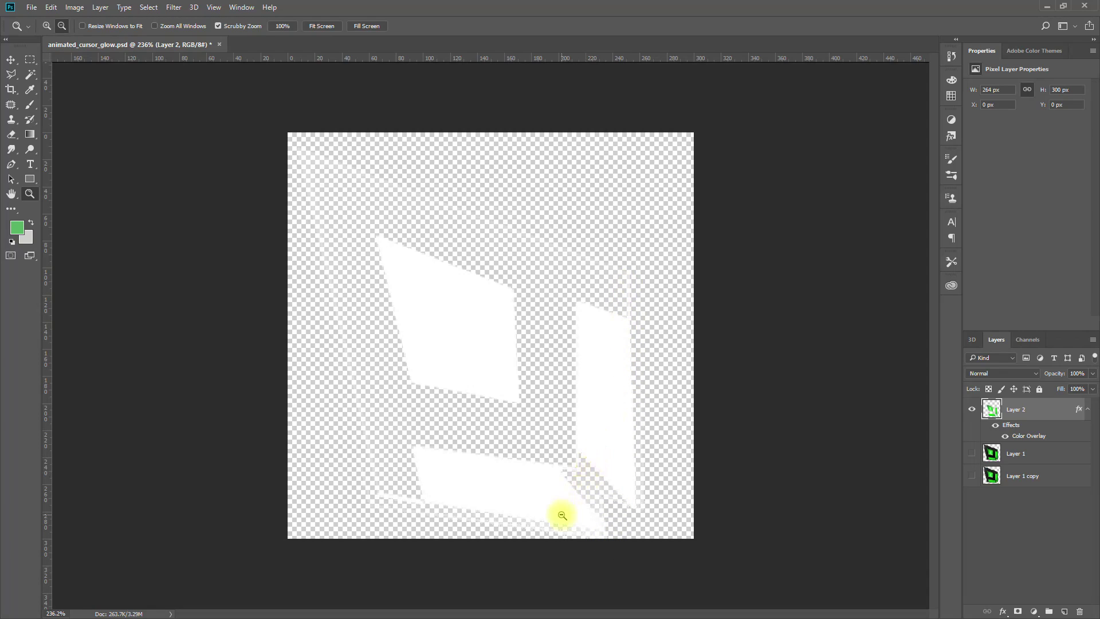
# Save the glow-only image as PNG over animated_cursor_glow.png, then stop Unreal's play session.
pyautogui.hotkey('ctrl', 'shift', 's')
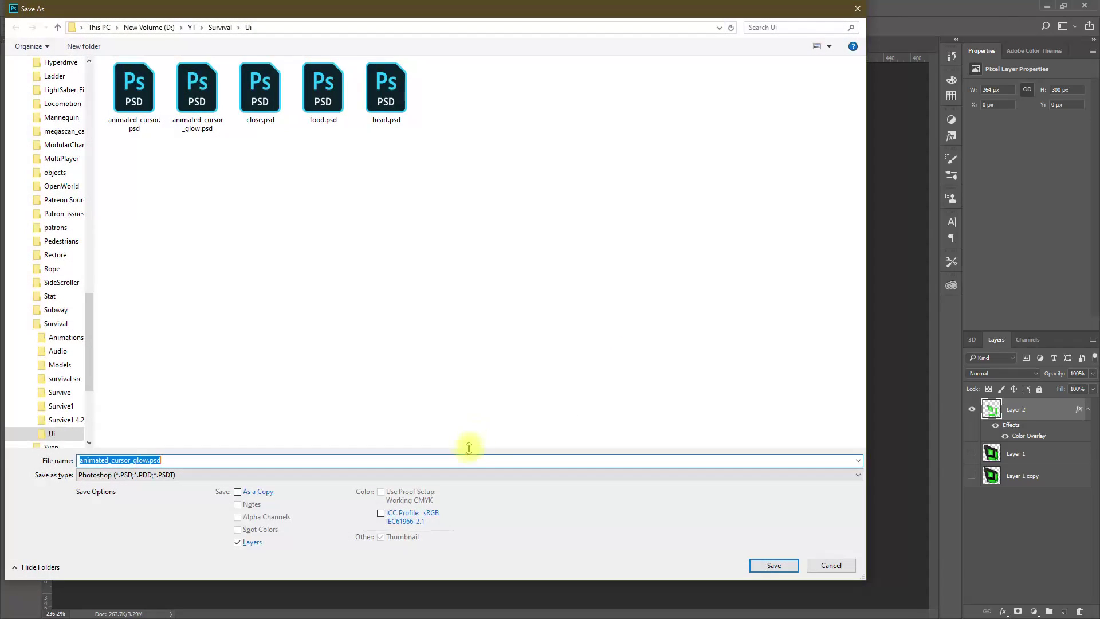
pyautogui.click(146, 475)
pyautogui.click(138, 422)
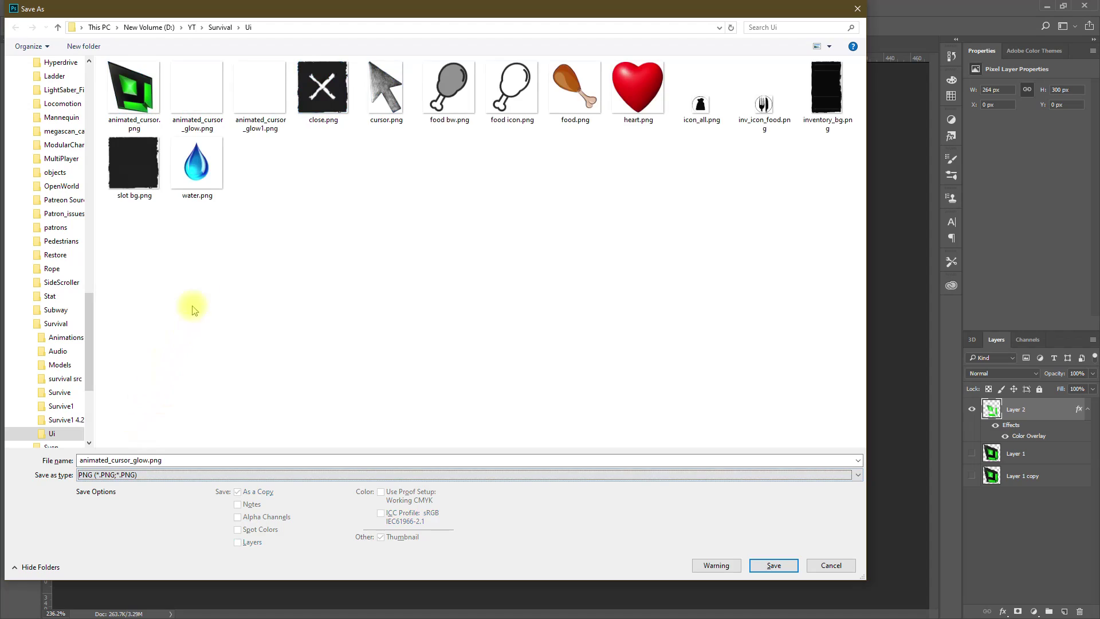
pyautogui.click(134, 95)
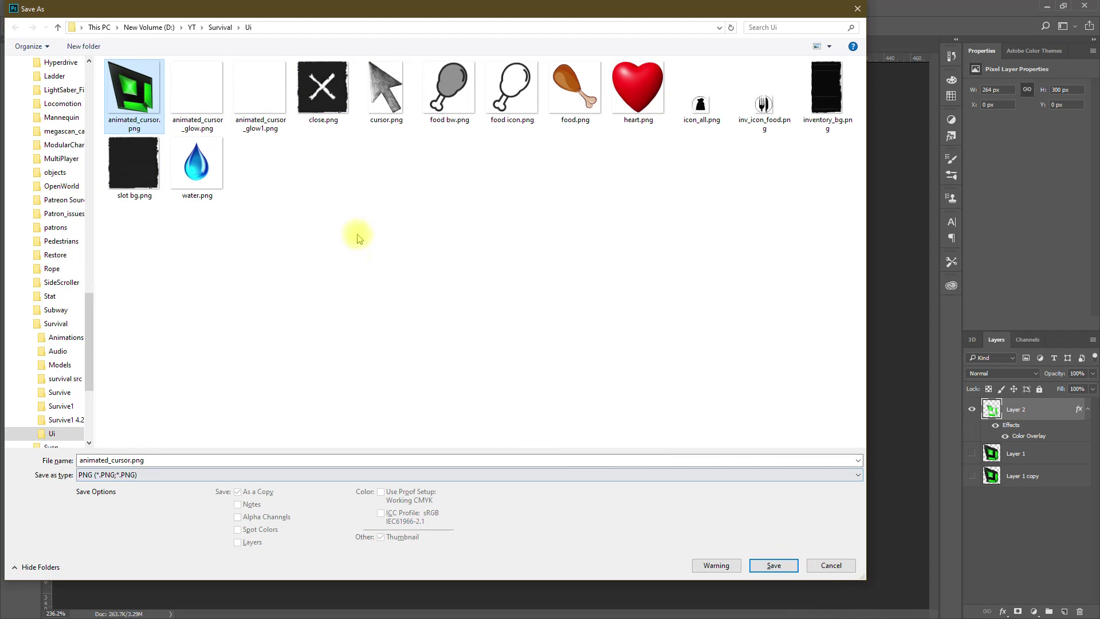
pyautogui.click(256, 87)
pyautogui.click(189, 89)
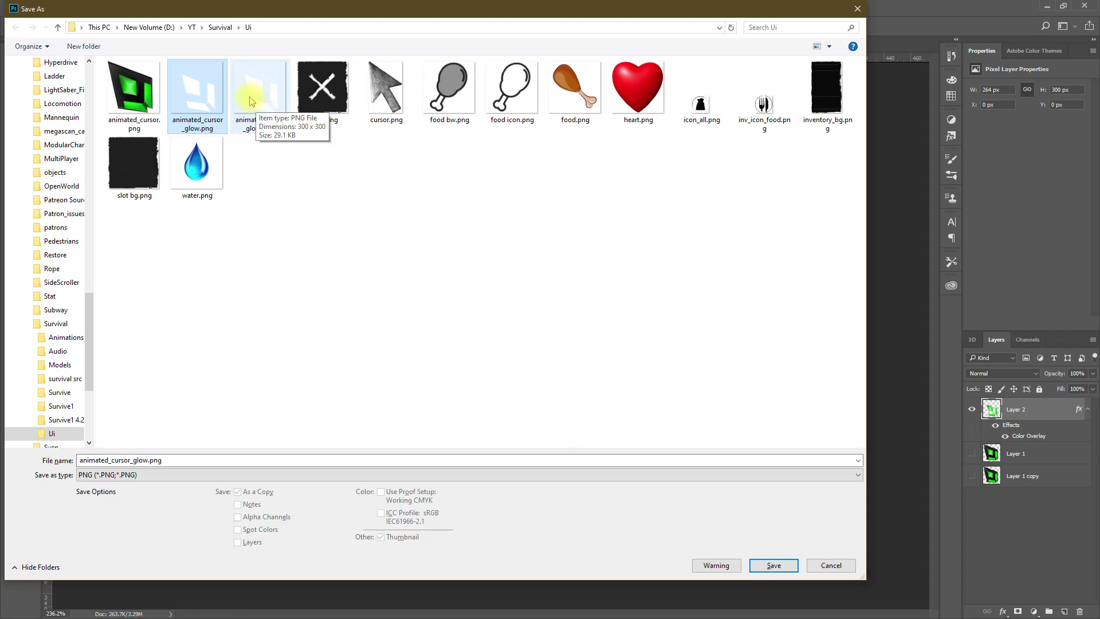
pyautogui.press('Return')
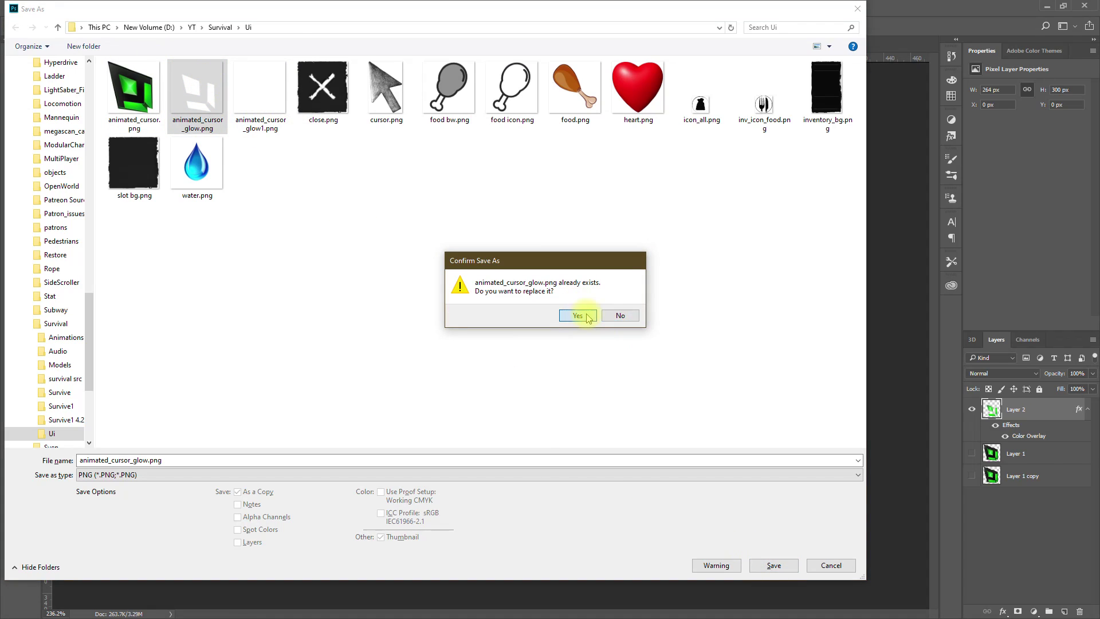
pyautogui.click(578, 315)
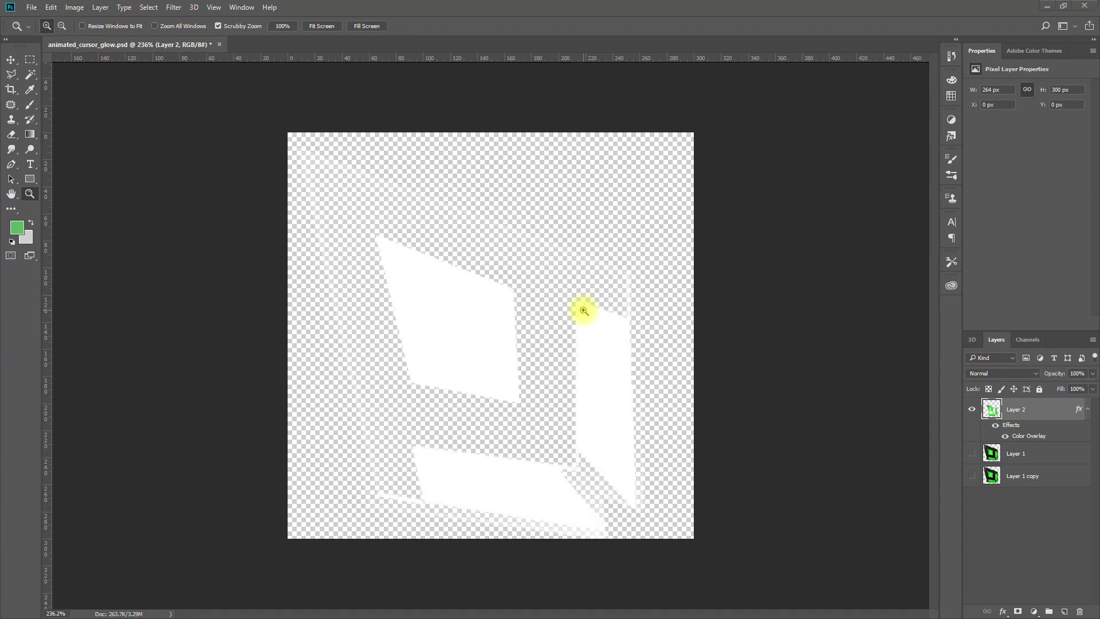
pyautogui.hotkey('alt', 'Tab')
pyautogui.press('Escape')
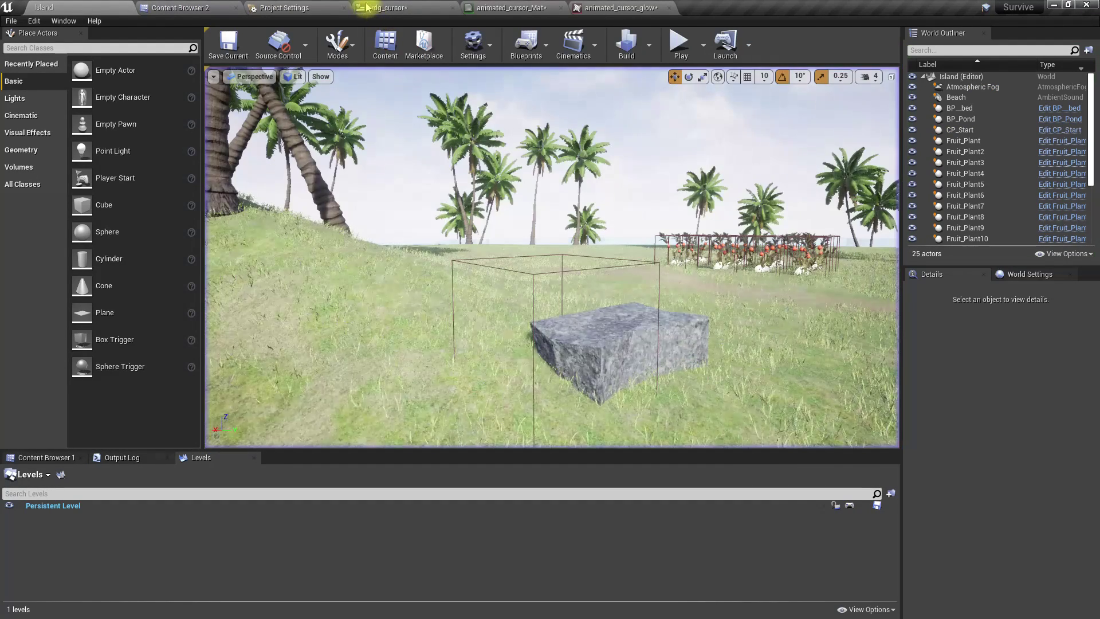
# Reimport animated_cursor_glow from Content Browser 2 and check the updated texture.
pyautogui.click(188, 4)
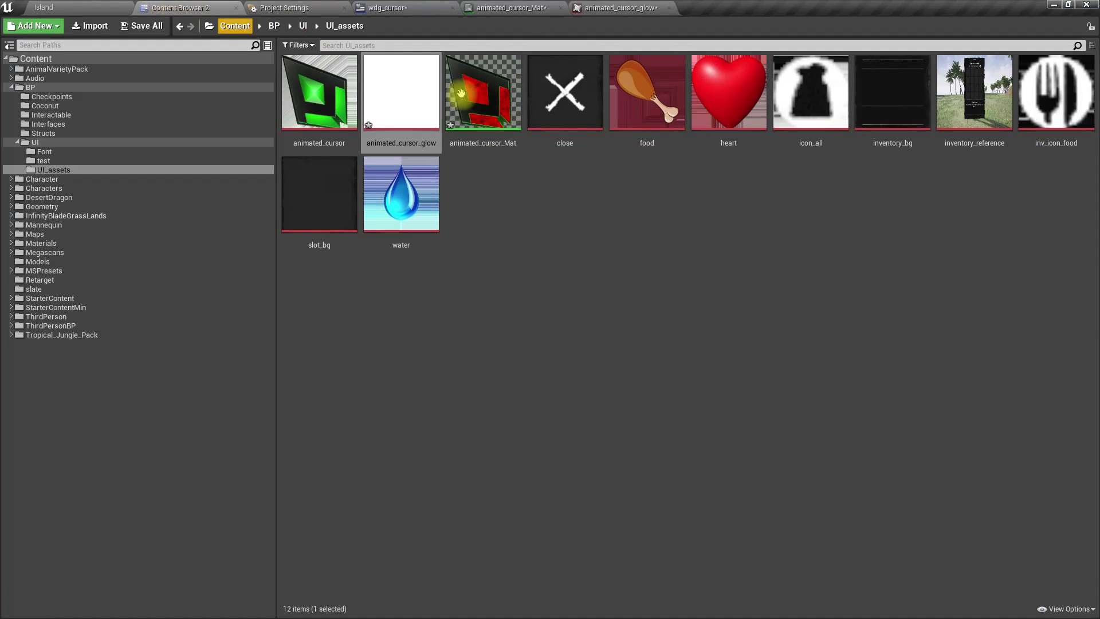
pyautogui.rightClick(407, 83)
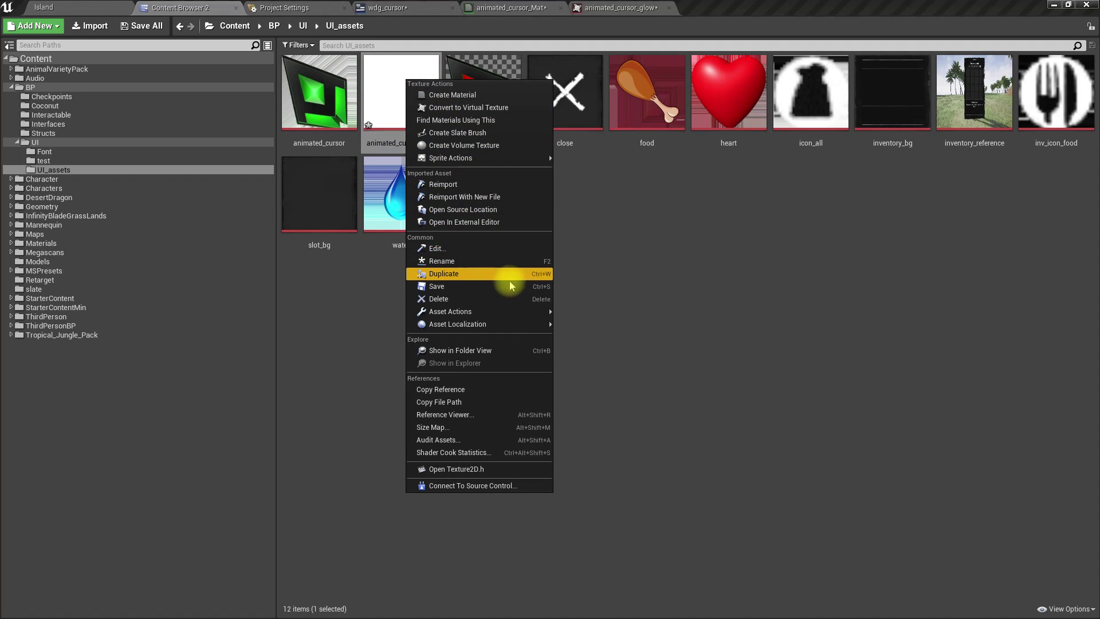
pyautogui.click(452, 185)
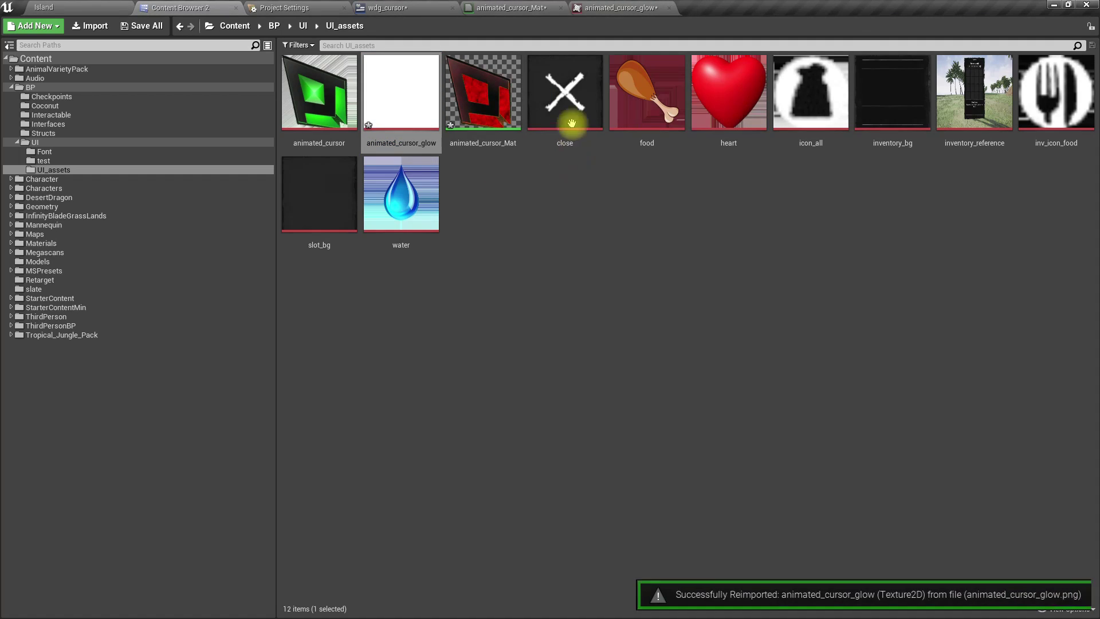
pyautogui.click(621, 7)
pyautogui.click(519, 5)
pyautogui.click(621, 8)
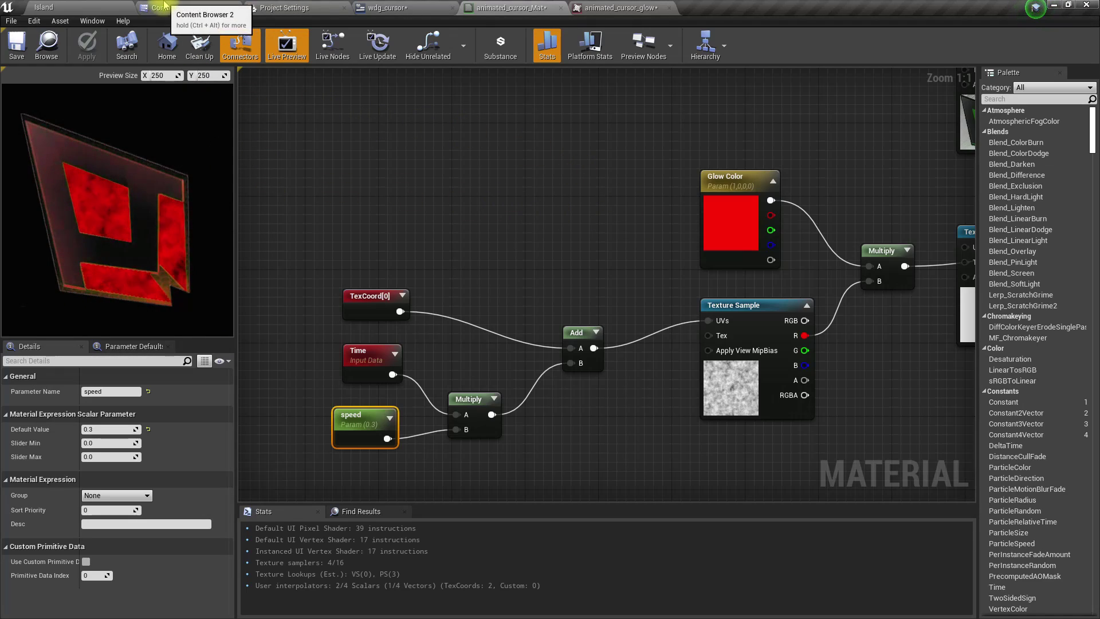
pyautogui.click(107, 6)
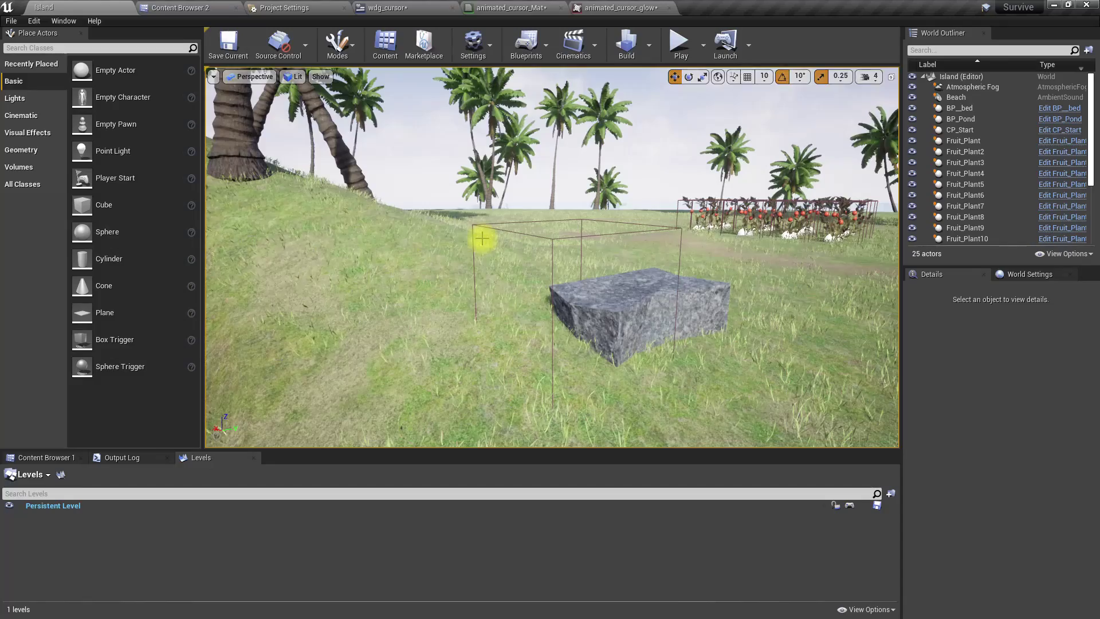
# Play-test the level, opening and closing the inventory to view the red cursor glow, then stop.
pyautogui.hotkey('alt', 'p')
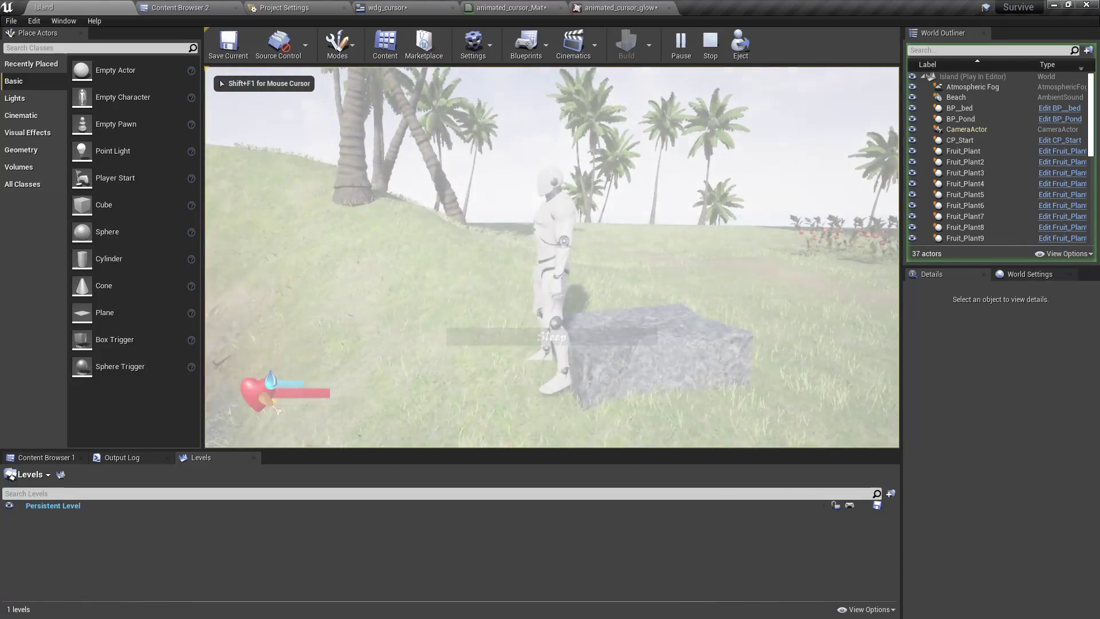
pyautogui.press('i')
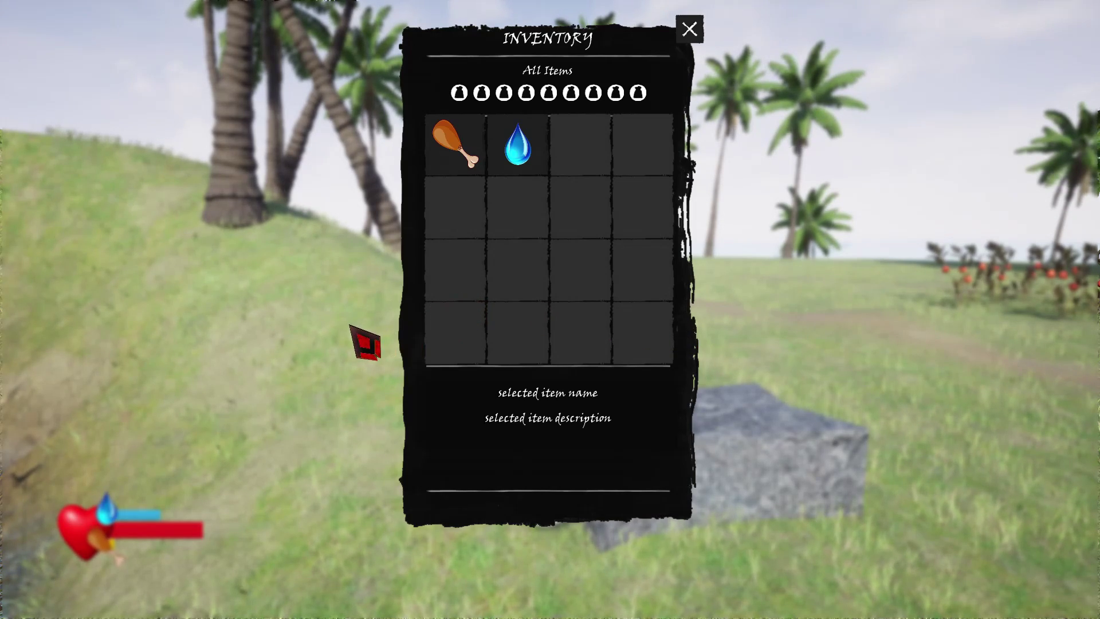
pyautogui.press('i')
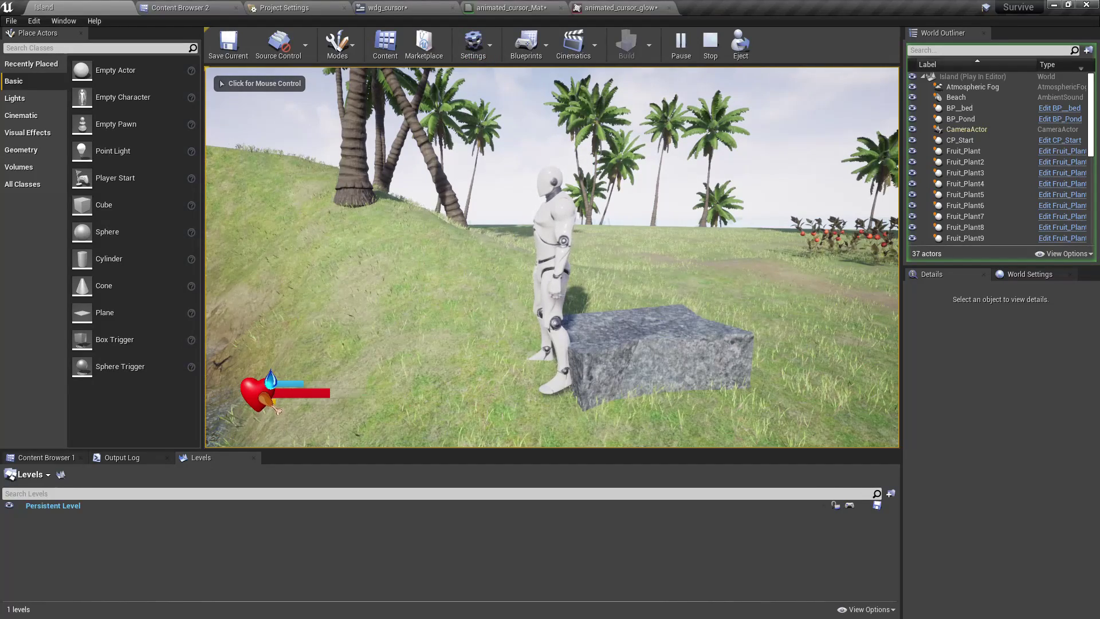
pyautogui.press('Escape')
pyautogui.click(497, 7)
# Add a Multiply after Glow Color and wire it into the next Multiply's A input.
pyautogui.moveTo(570, 405); pyautogui.dragTo(507, 429, button='right')
pyautogui.moveTo(653, 210); pyautogui.dragTo(550, 208)
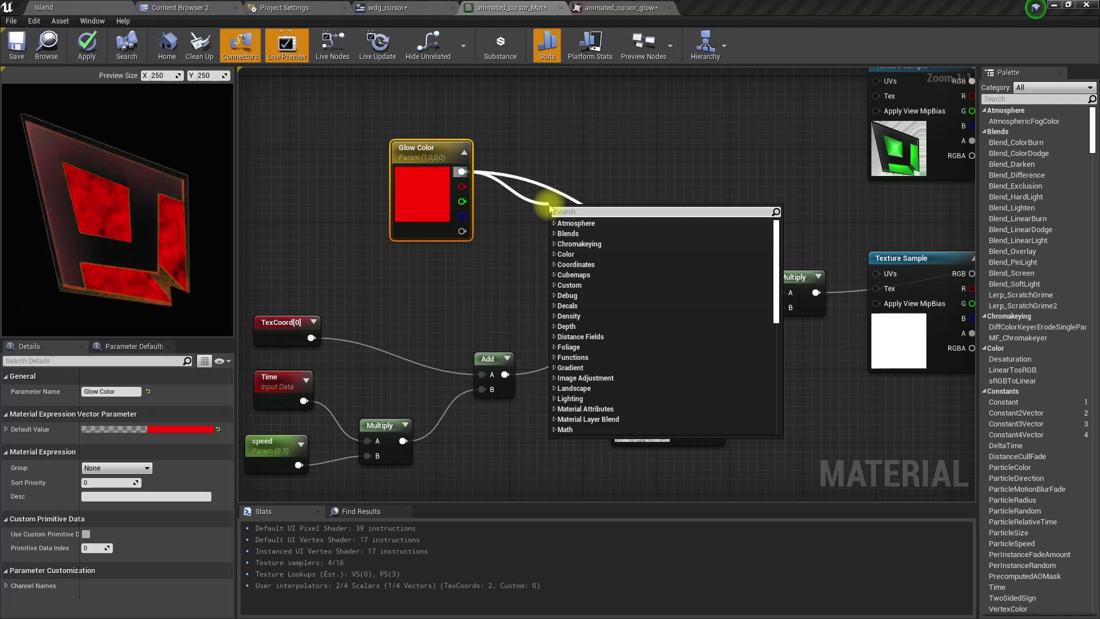
pyautogui.write('multiply')
pyautogui.press('Return')
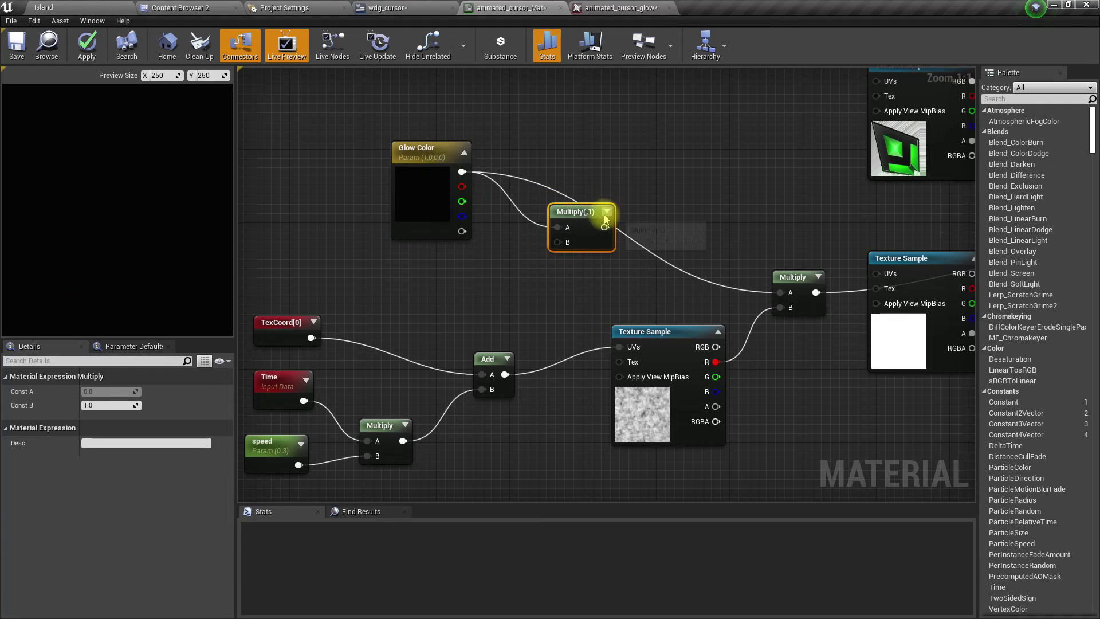
pyautogui.moveTo(604, 227); pyautogui.dragTo(761, 289)
pyautogui.moveTo(490, 268); pyautogui.dragTo(674, 351, button='right')
pyautogui.moveTo(619, 258); pyautogui.dragTo(609, 233)
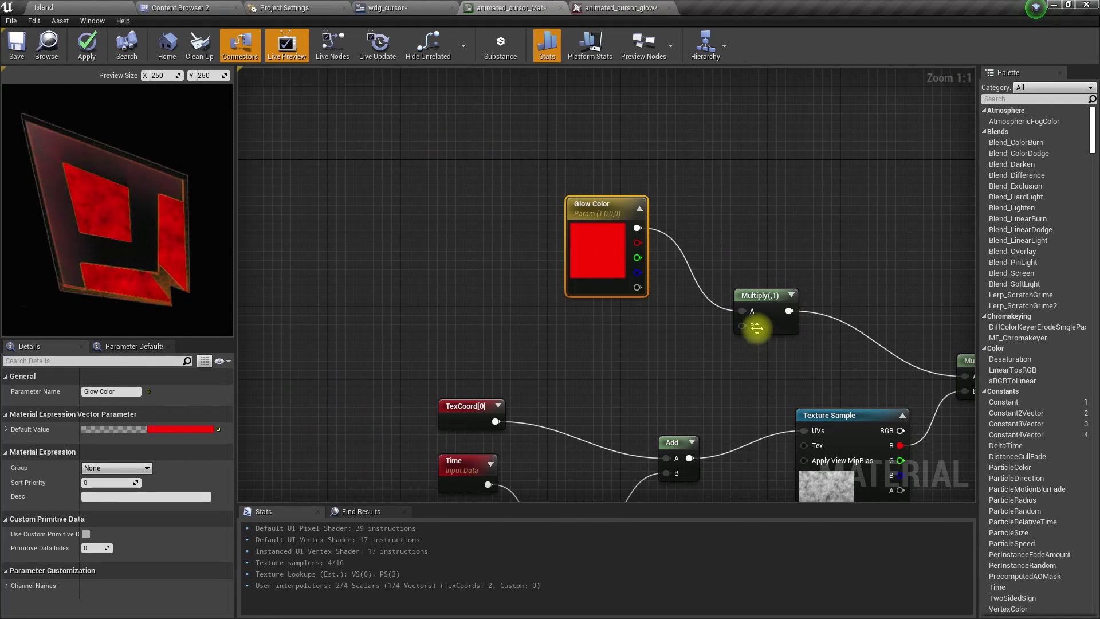
# Promote the Multiply's B to a 'color mulitplier' parameter, trying 100 before settling on 1.
pyautogui.rightClick(755, 330)
pyautogui.click(779, 341)
pyautogui.write('colo')
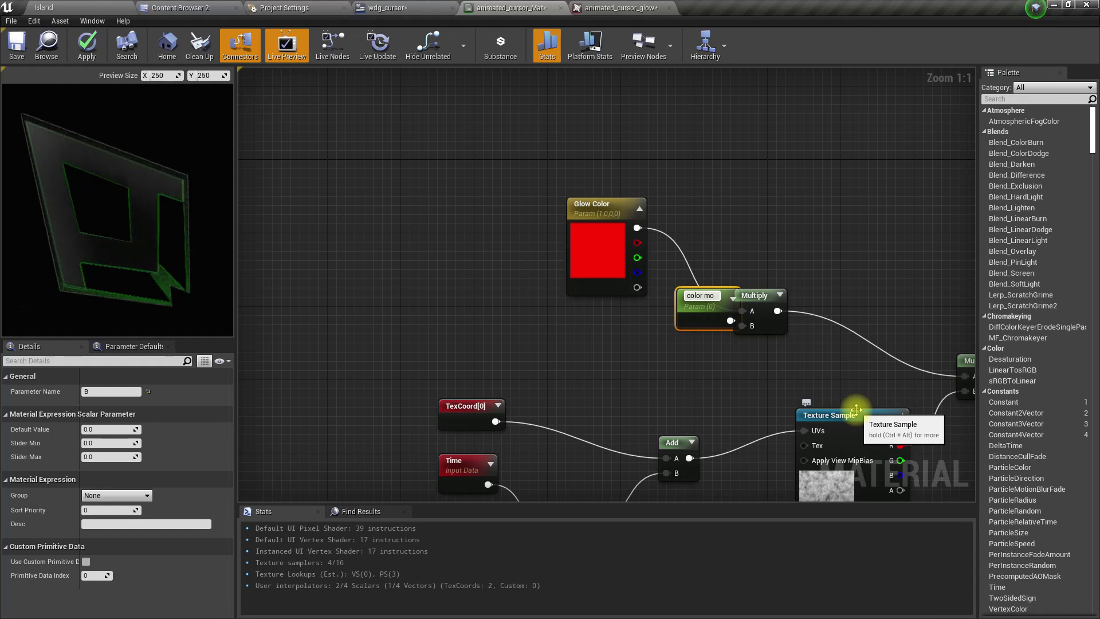
pyautogui.write('r mulitplier')
pyautogui.press('Return')
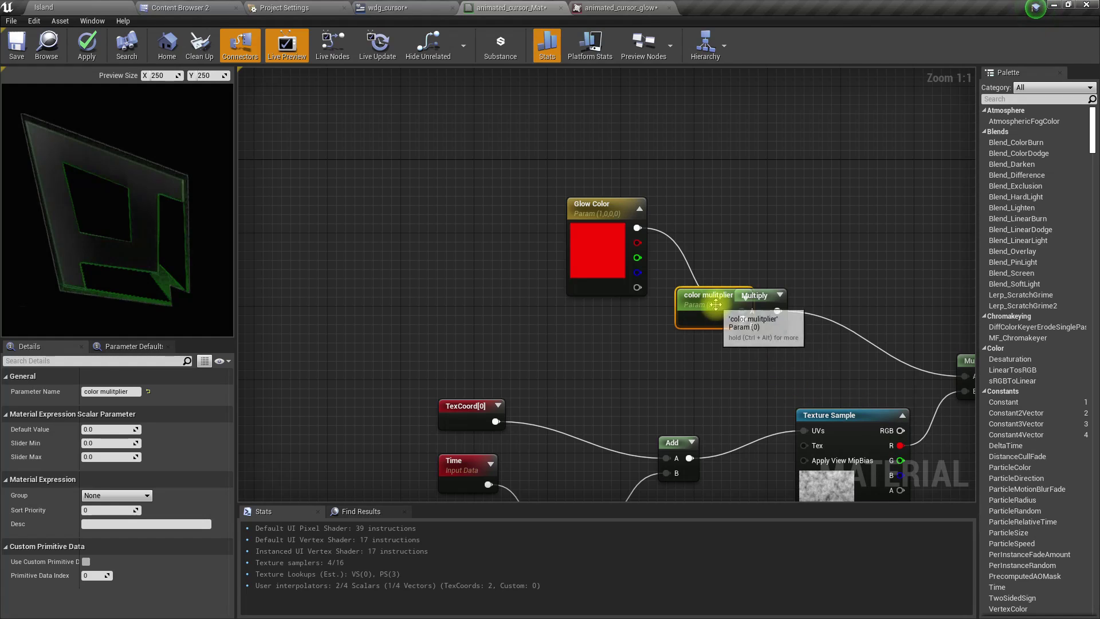
pyautogui.moveTo(684, 306); pyautogui.dragTo(511, 343)
pyautogui.click(109, 429)
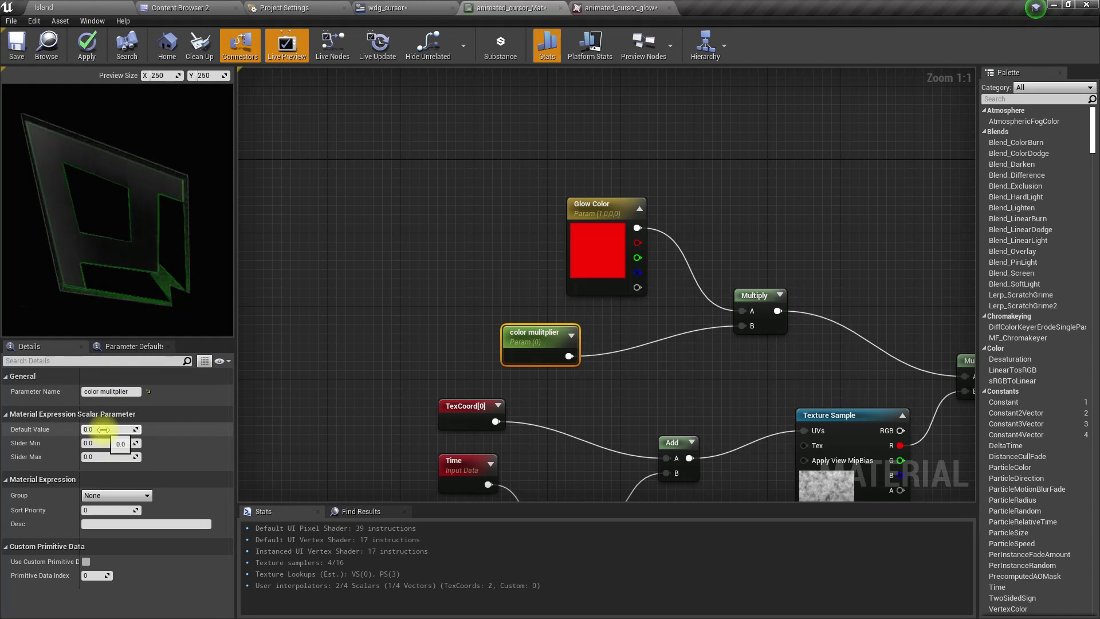
pyautogui.write('1')
pyautogui.press('Return')
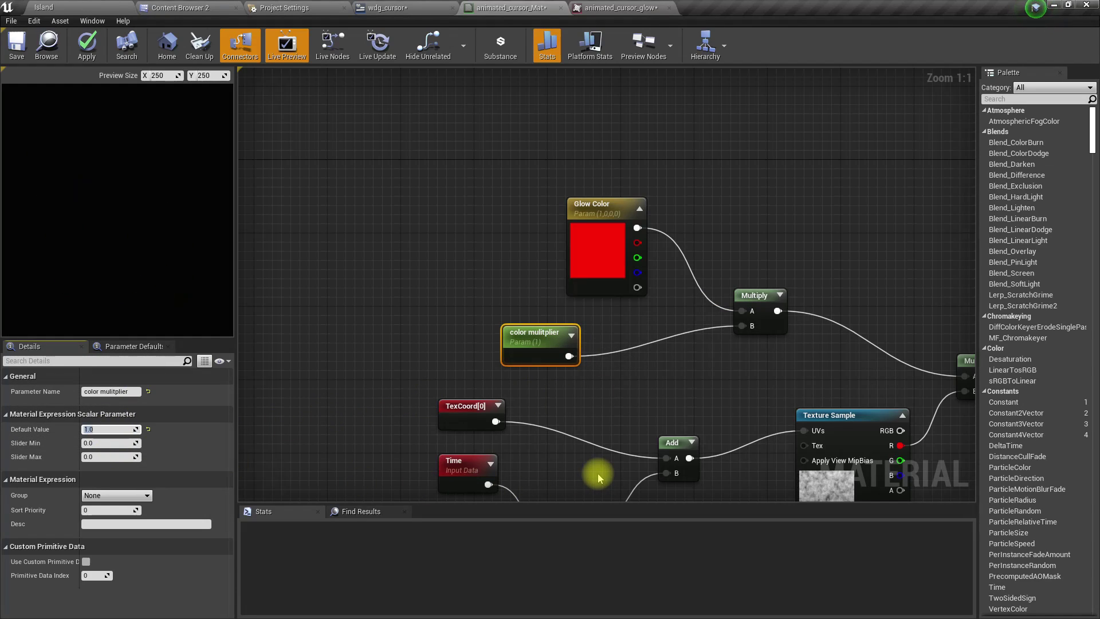
pyautogui.write('00')
pyautogui.press('Return')
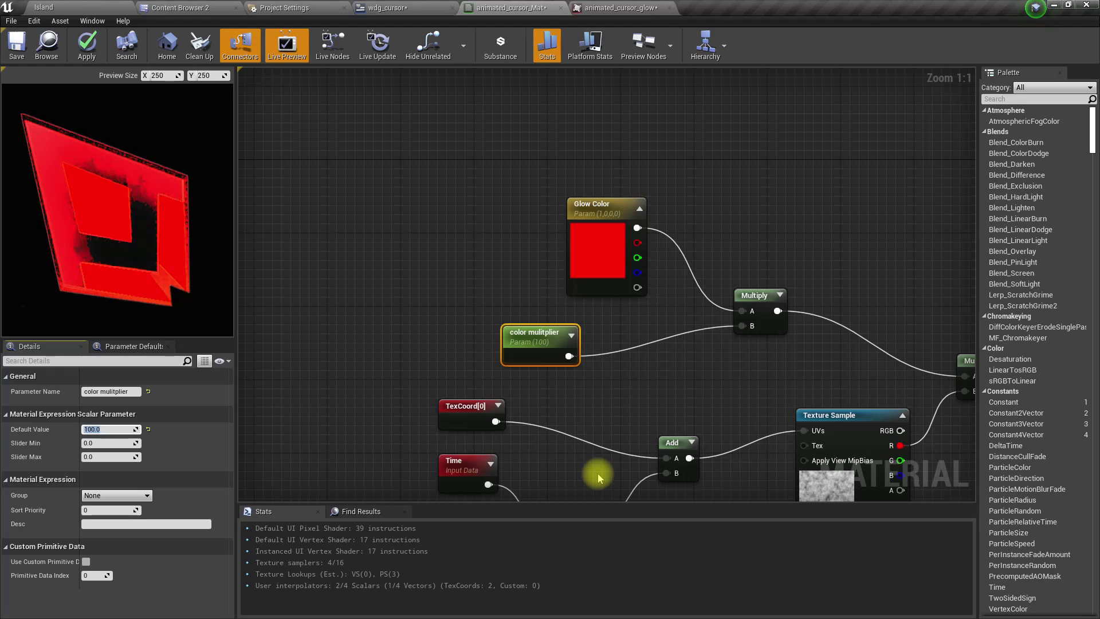
pyautogui.write('1')
pyautogui.press('Return')
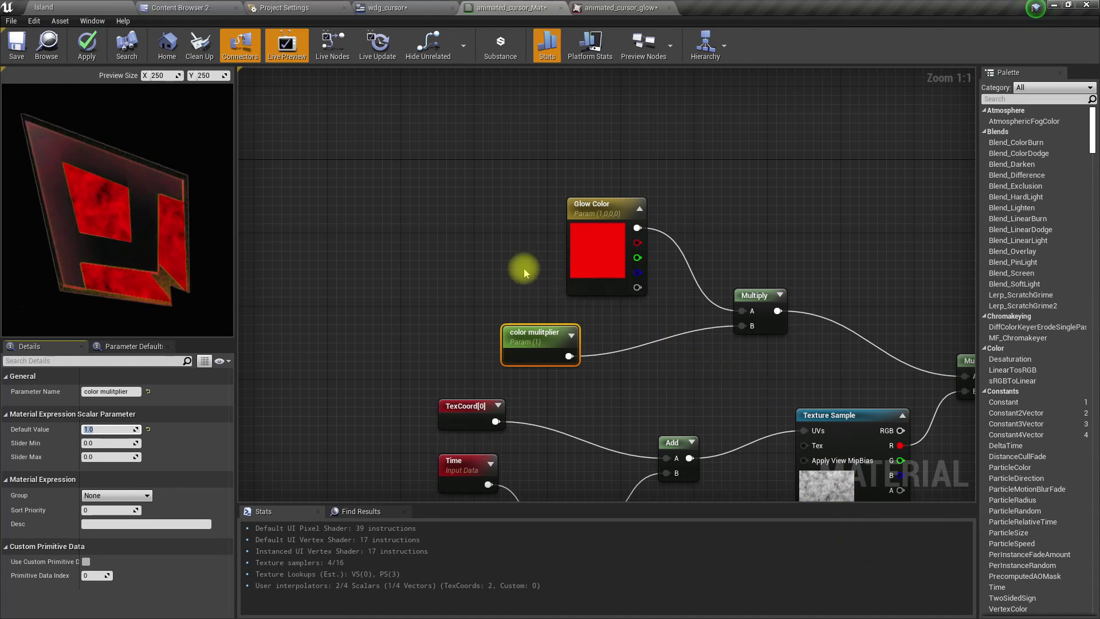
# Add an Add node after the color multiplier and feed a new Sine node into its B input.
pyautogui.moveTo(569, 208); pyautogui.dragTo(495, 190)
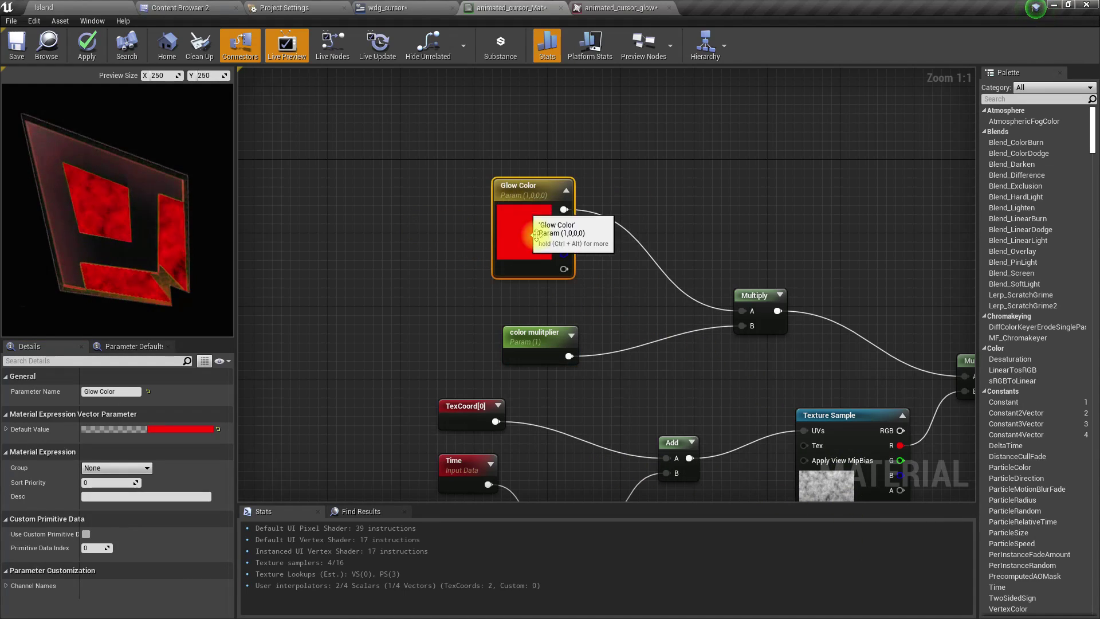
pyautogui.moveTo(402, 236); pyautogui.dragTo(540, 314)
pyautogui.write('+')
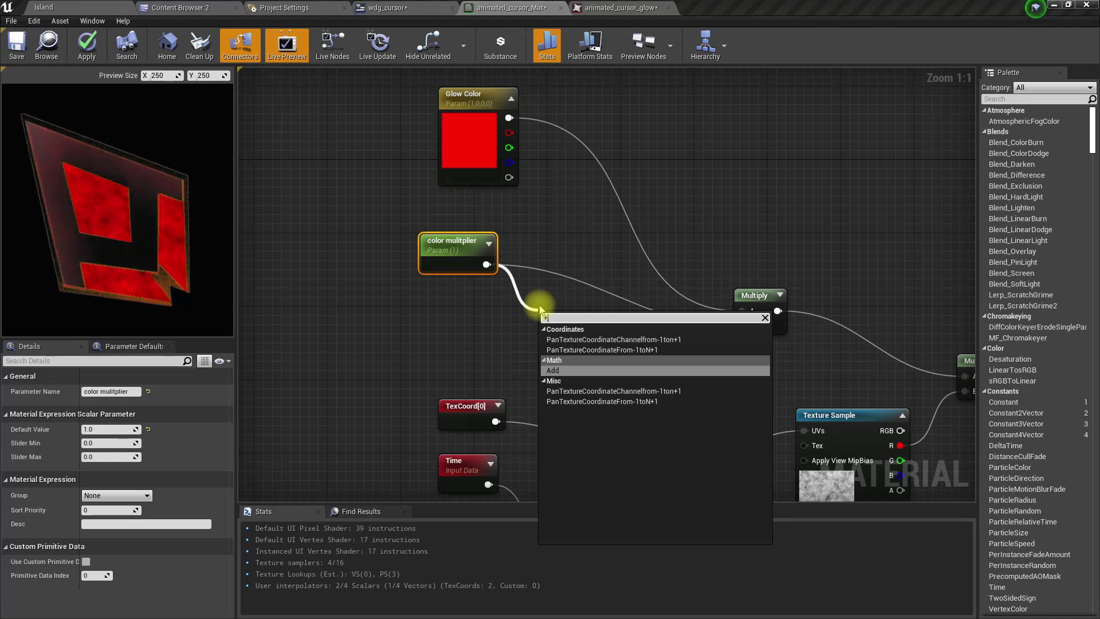
pyautogui.press('Return')
pyautogui.moveTo(547, 347); pyautogui.dragTo(480, 349)
pyautogui.write('sine')
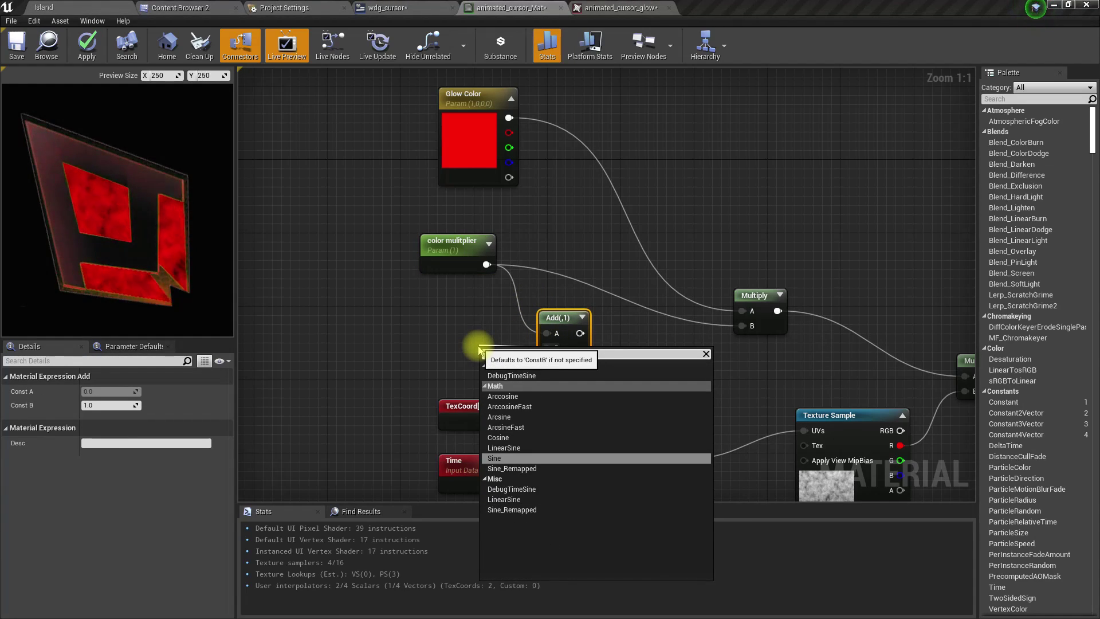
pyautogui.press('Return')
# Tidy the speed and Time nodes and wire the Add result into the glow Multiply's B input.
pyautogui.moveTo(488, 327); pyautogui.dragTo(598, 430, button='right')
pyautogui.moveTo(598, 429); pyautogui.dragTo(527, 441)
pyautogui.click(449, 312)
pyautogui.moveTo(581, 378); pyautogui.dragTo(537, 260)
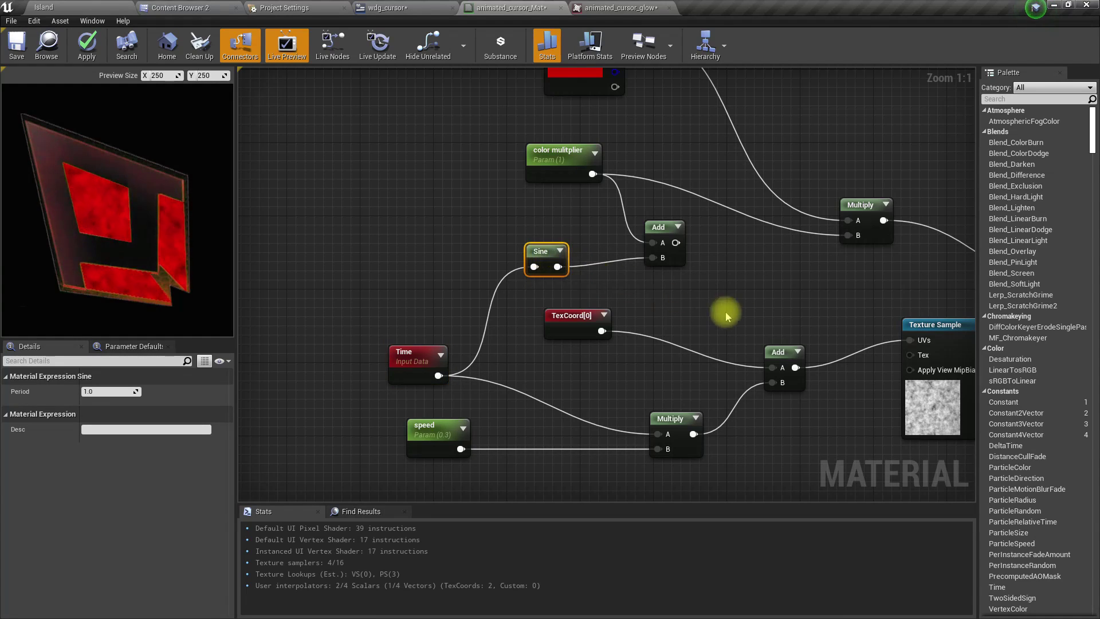
pyautogui.moveTo(676, 242); pyautogui.dragTo(848, 235)
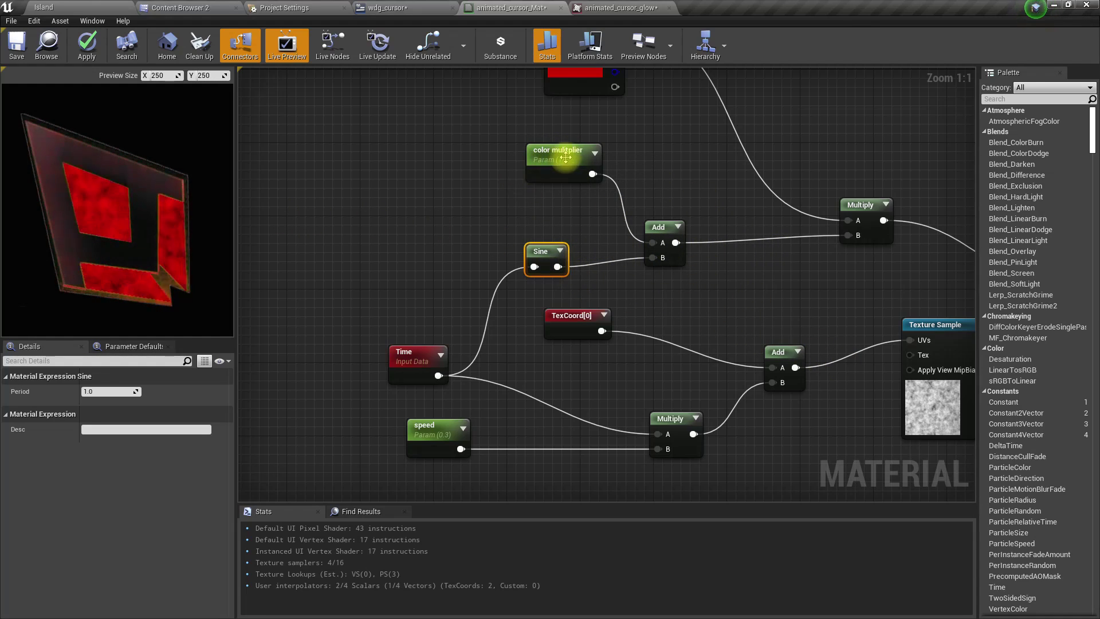
# Set the color multiplier parameter's default value to 2.
pyautogui.click(565, 157)
pyautogui.click(103, 429)
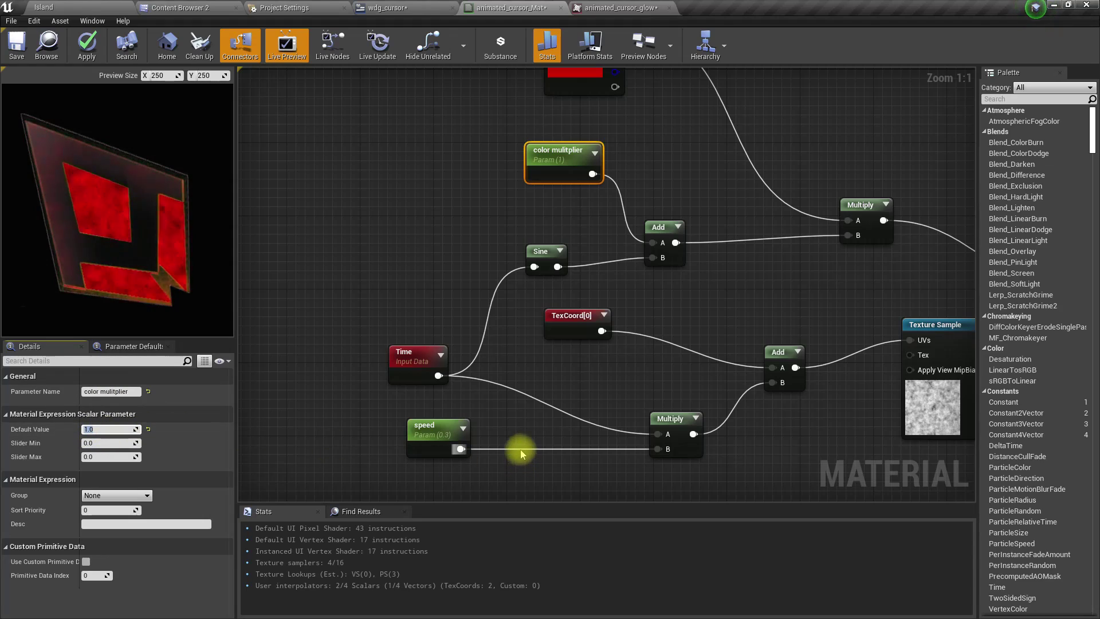
pyautogui.write('2')
pyautogui.press('Return')
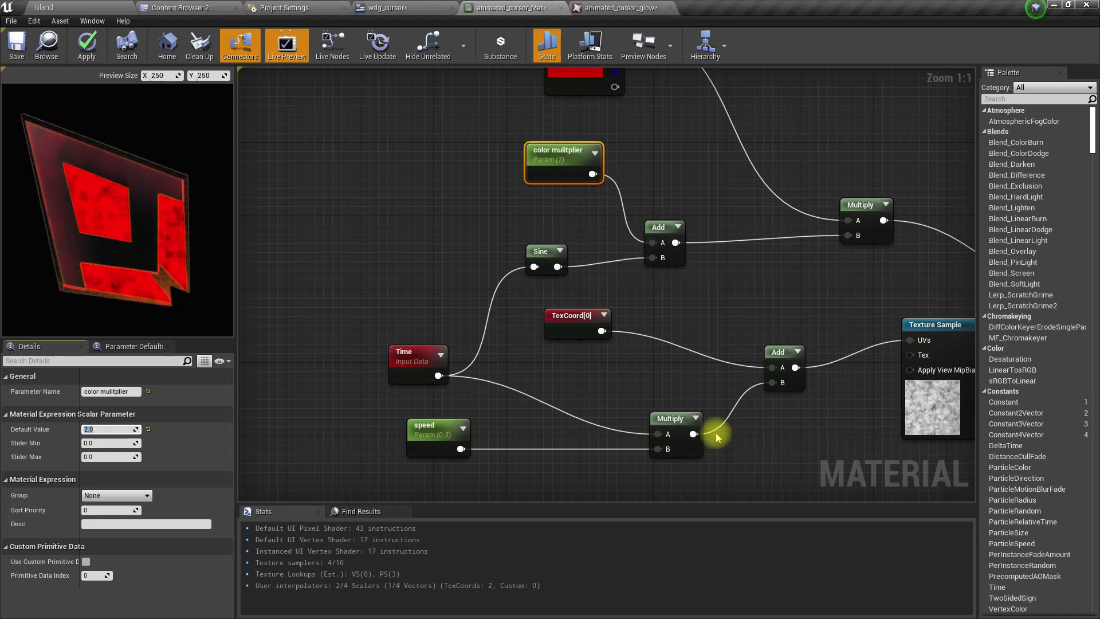
# Drive the Sine input directly from the Time node.
pyautogui.moveTo(693, 434); pyautogui.dragTo(534, 266)
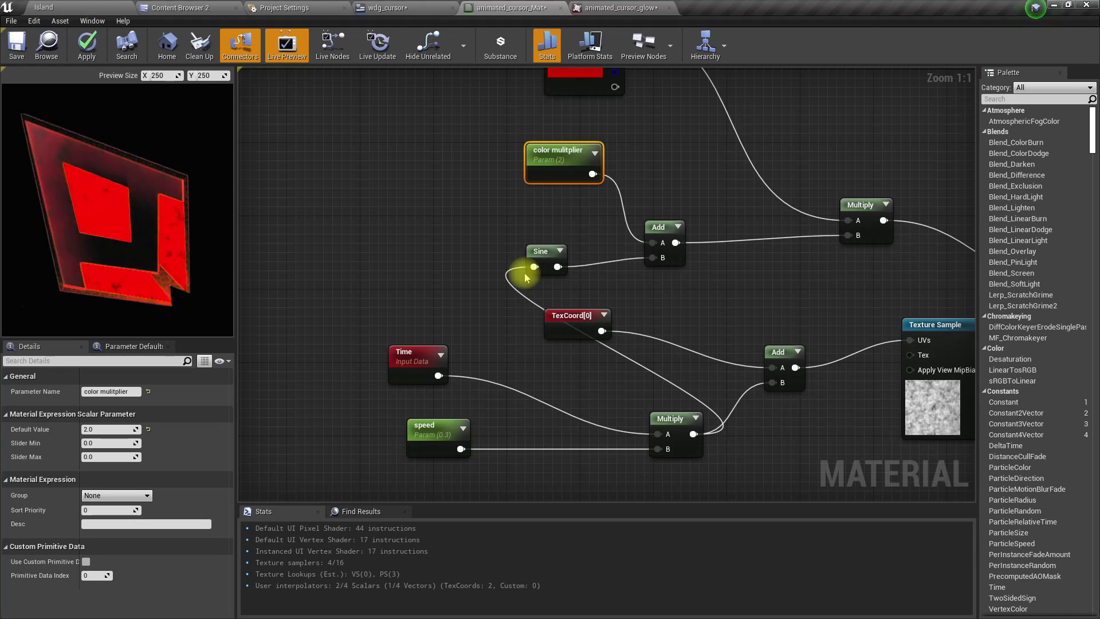
pyautogui.moveTo(438, 375); pyautogui.dragTo(538, 268)
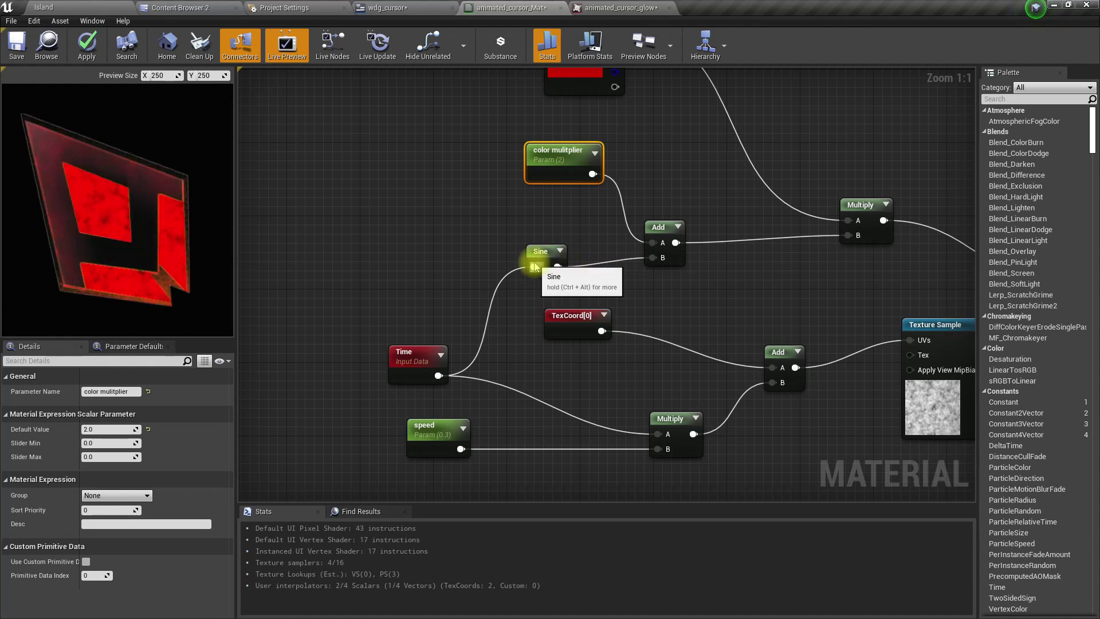
pyautogui.moveTo(411, 362); pyautogui.dragTo(312, 308)
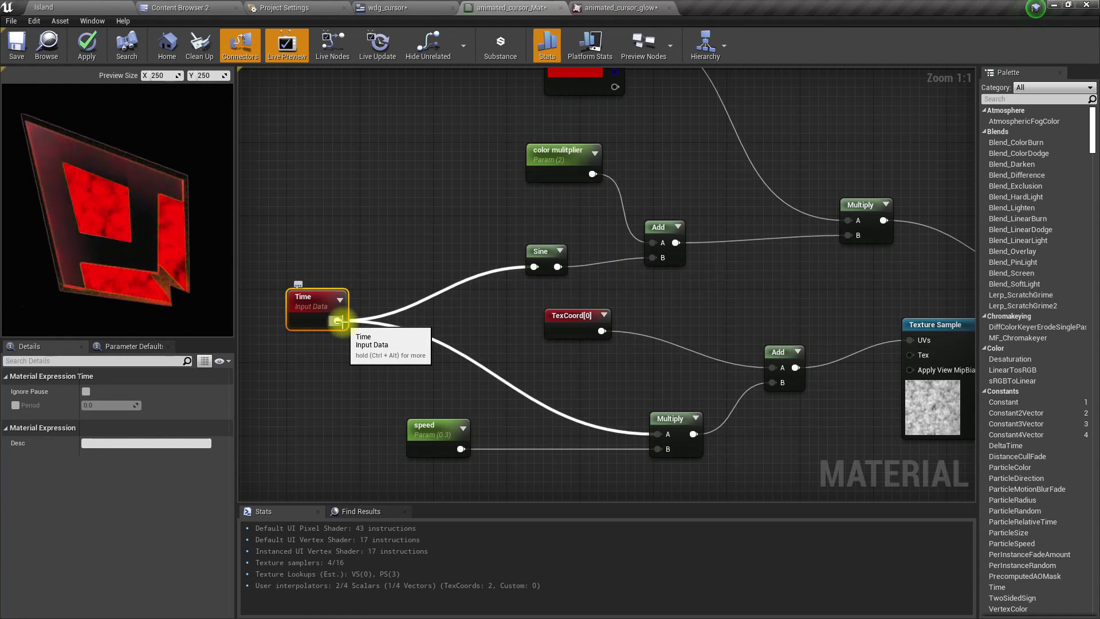
# Apply the material, play the Island level and open the inventory to check the pulsing red cursor.
pyautogui.click(86, 46)
pyautogui.click(77, 6)
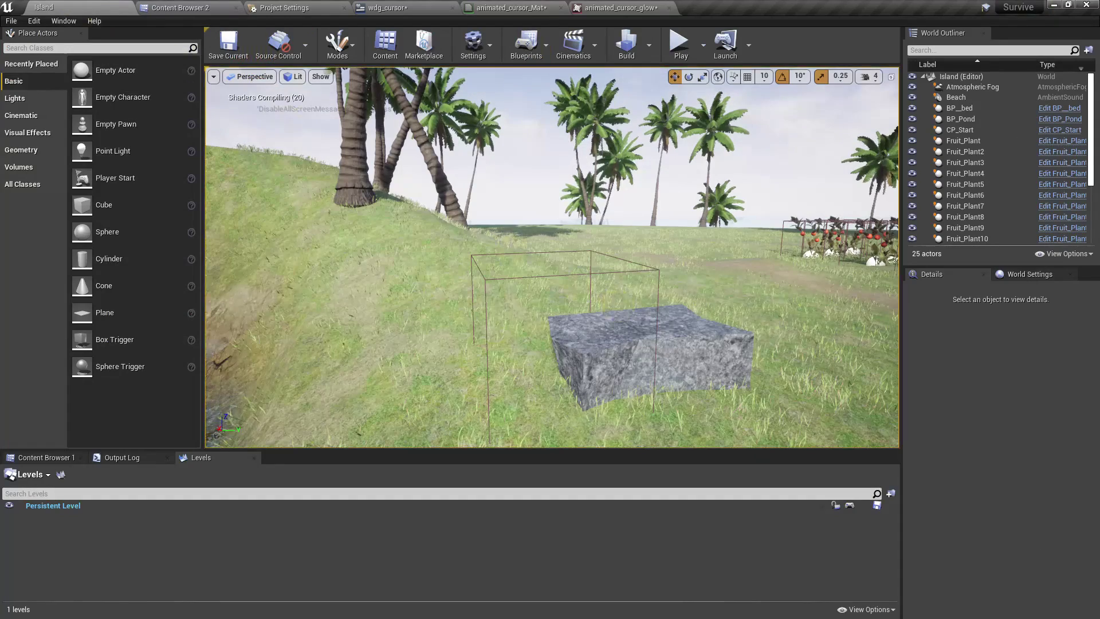
pyautogui.click(680, 41)
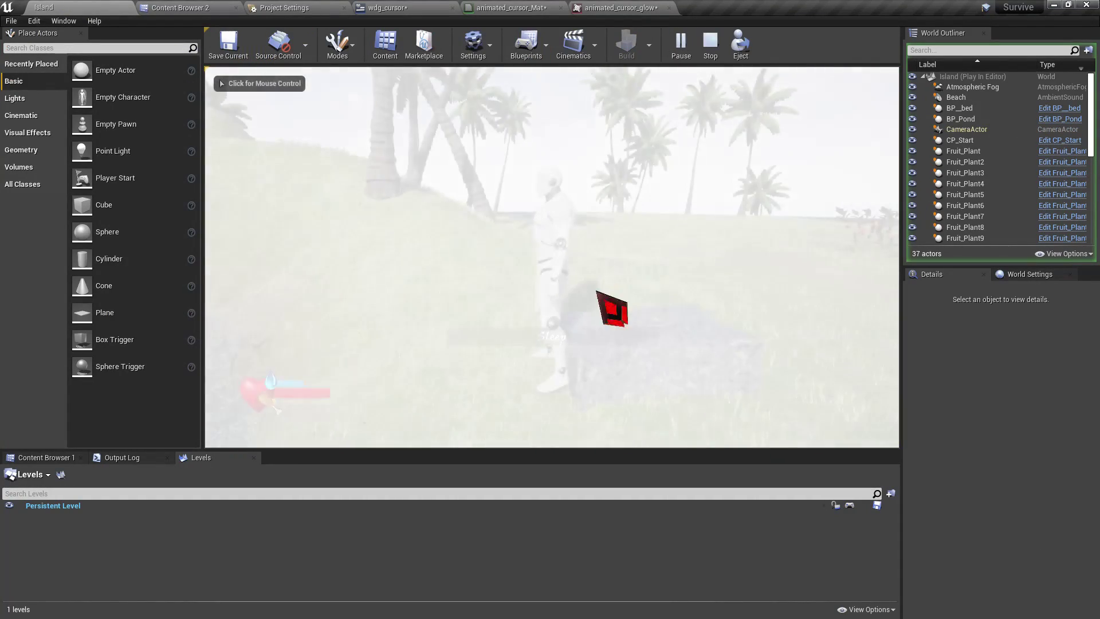
pyautogui.click(614, 308)
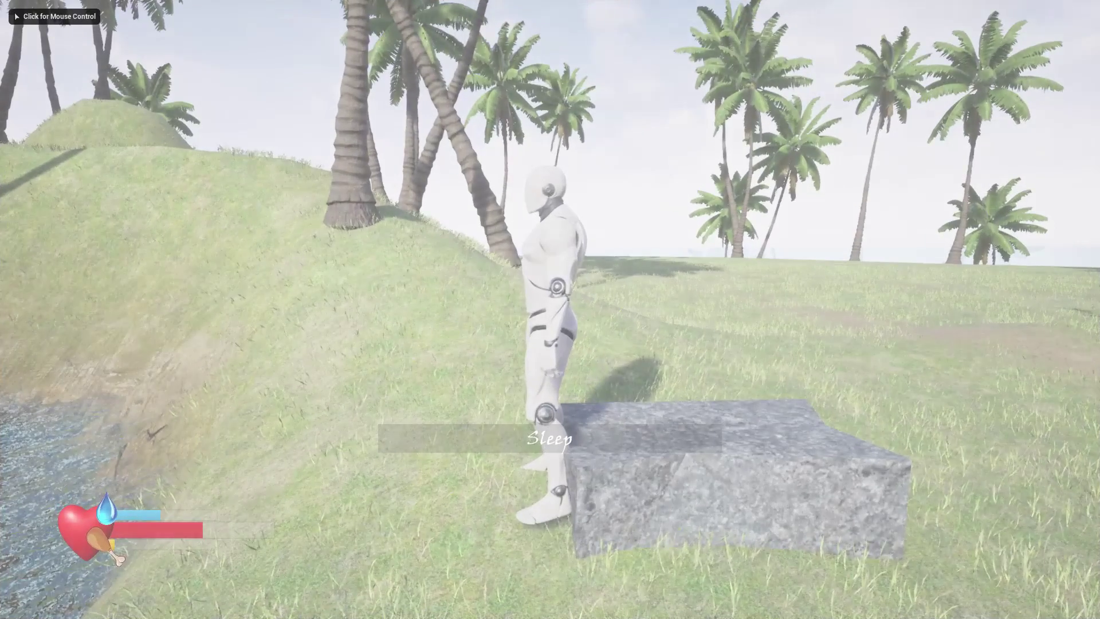
pyautogui.press('i')
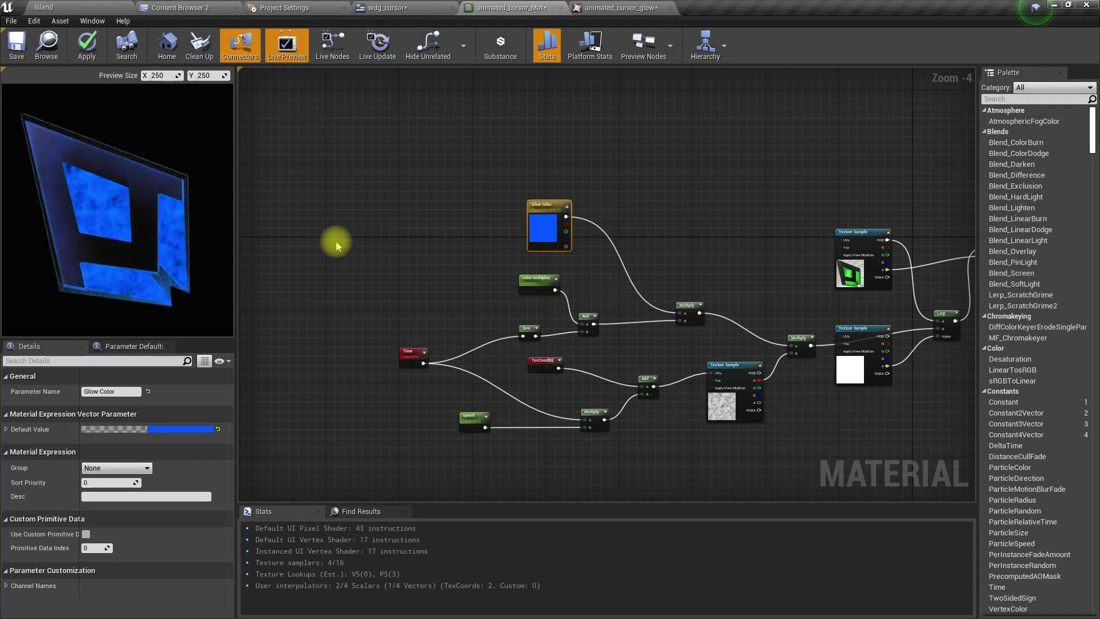
# Try several Glow Color hues in the Color Picker and settle on magenta (FC00FF).
pyautogui.doubleClick(541, 227)
pyautogui.moveTo(661, 339); pyautogui.dragTo(737, 351)
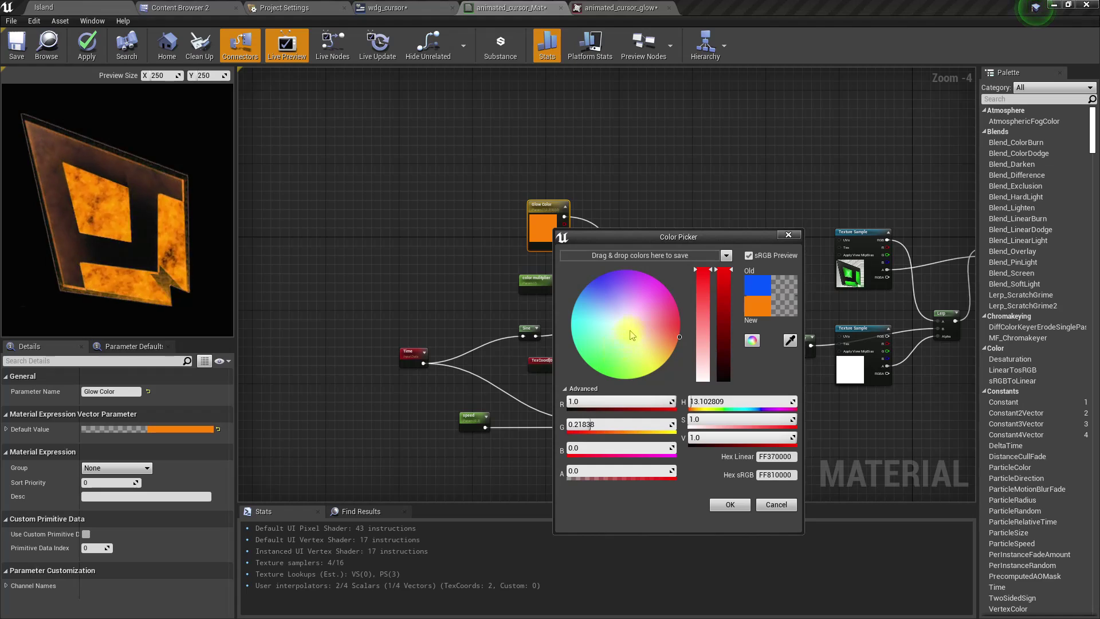
pyautogui.moveTo(632, 336); pyautogui.dragTo(267, 442)
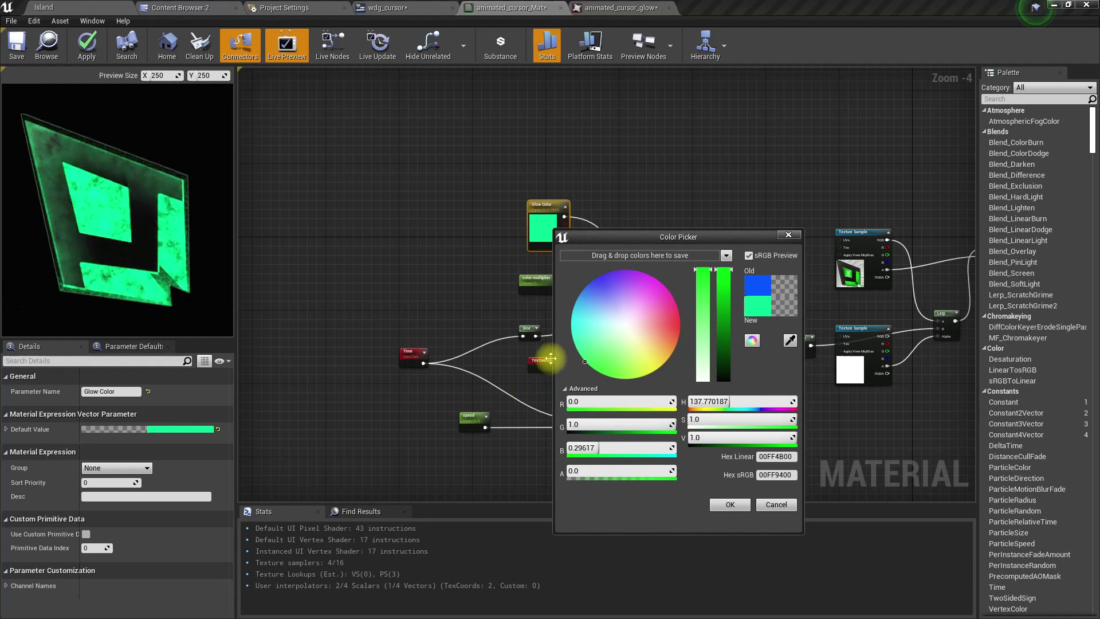
pyautogui.moveTo(621, 340); pyautogui.dragTo(391, 112)
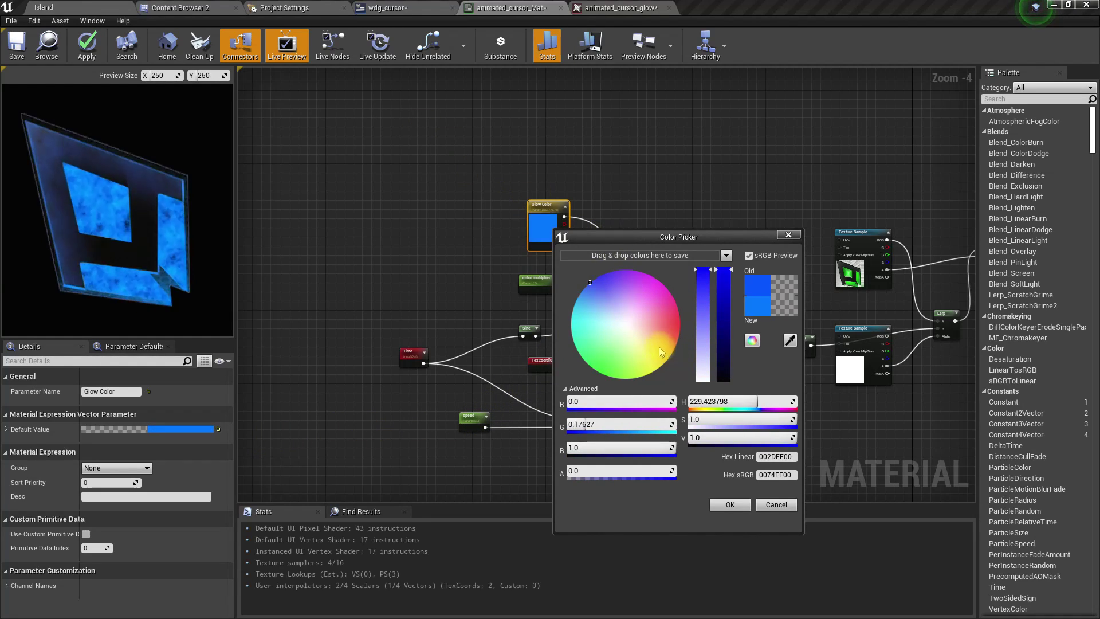
pyautogui.moveTo(641, 341); pyautogui.dragTo(747, 250)
pyautogui.moveTo(624, 333); pyautogui.dragTo(759, 272)
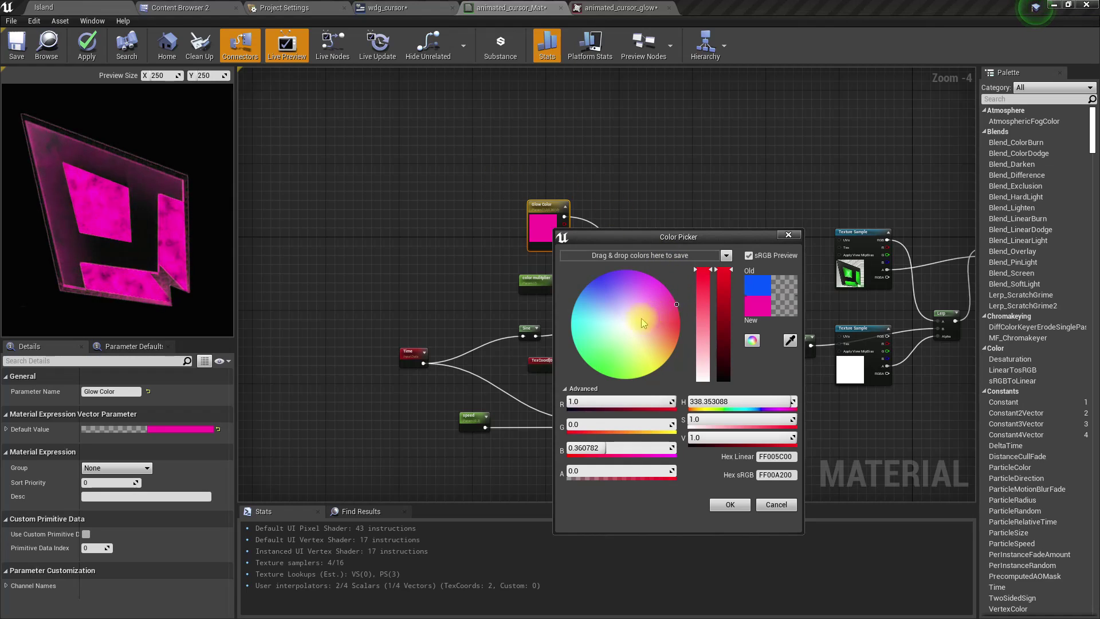
pyautogui.moveTo(630, 326); pyautogui.dragTo(667, 359)
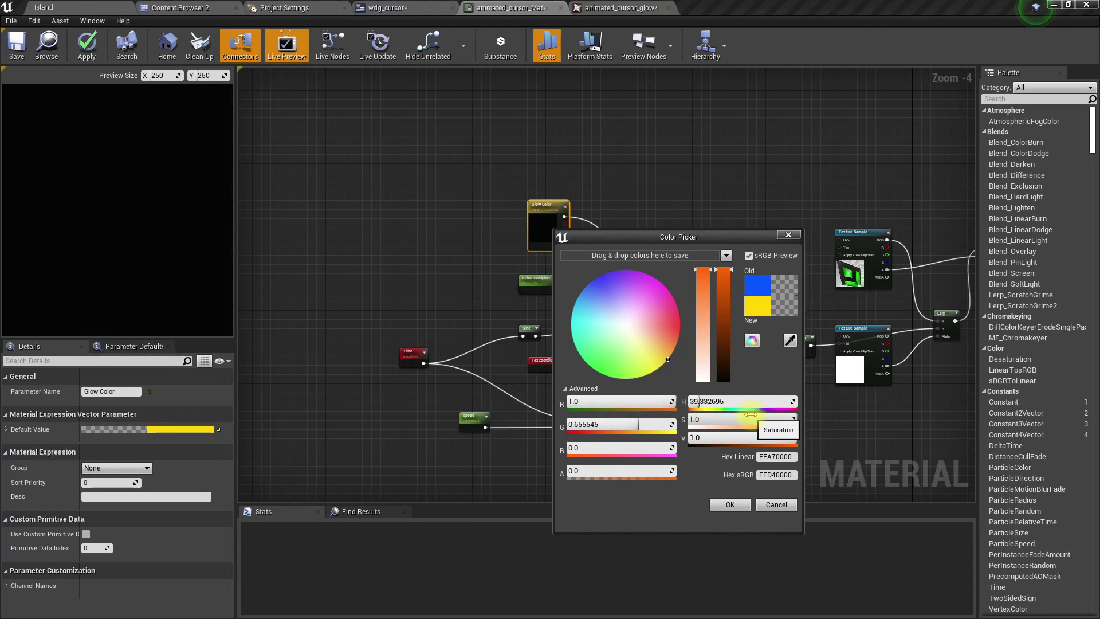
pyautogui.moveTo(646, 308); pyautogui.dragTo(337, 157)
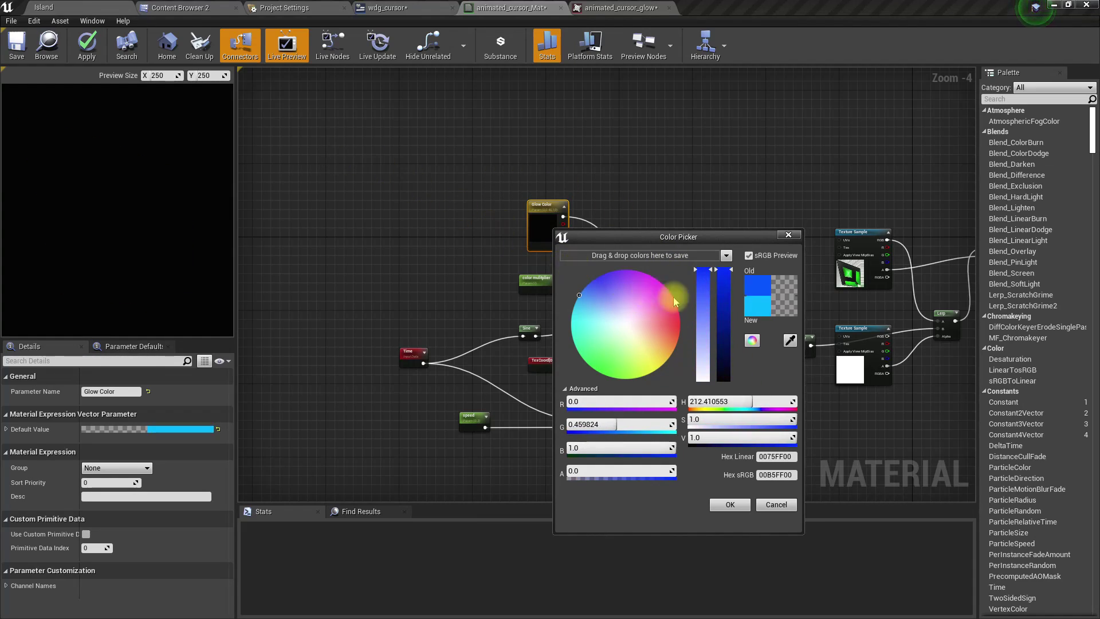
pyautogui.moveTo(637, 311); pyautogui.dragTo(695, 179)
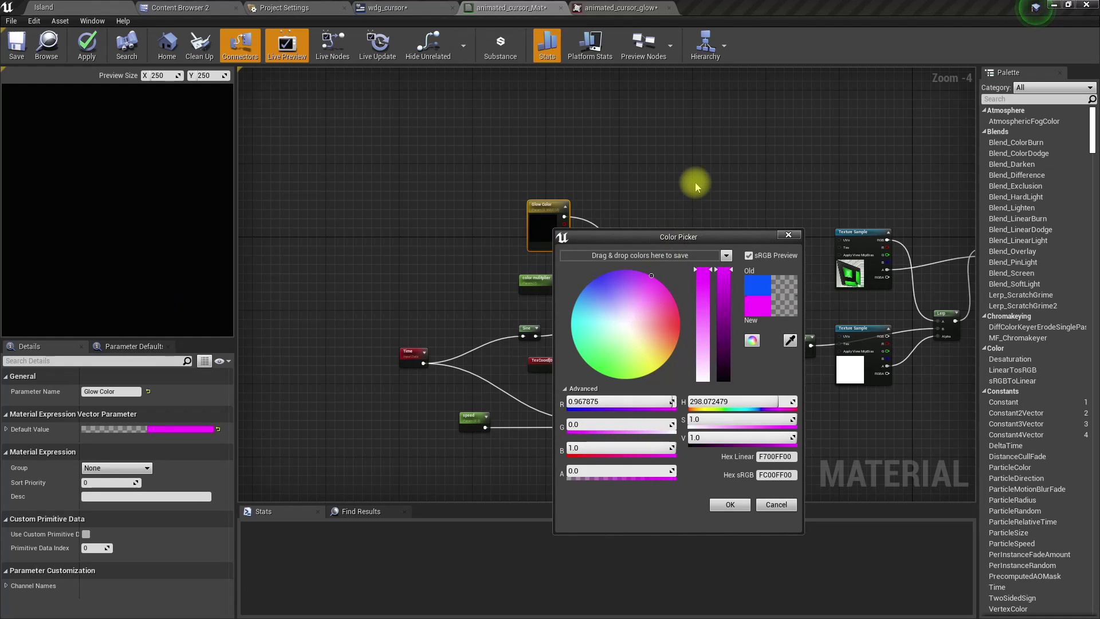
pyautogui.click(725, 506)
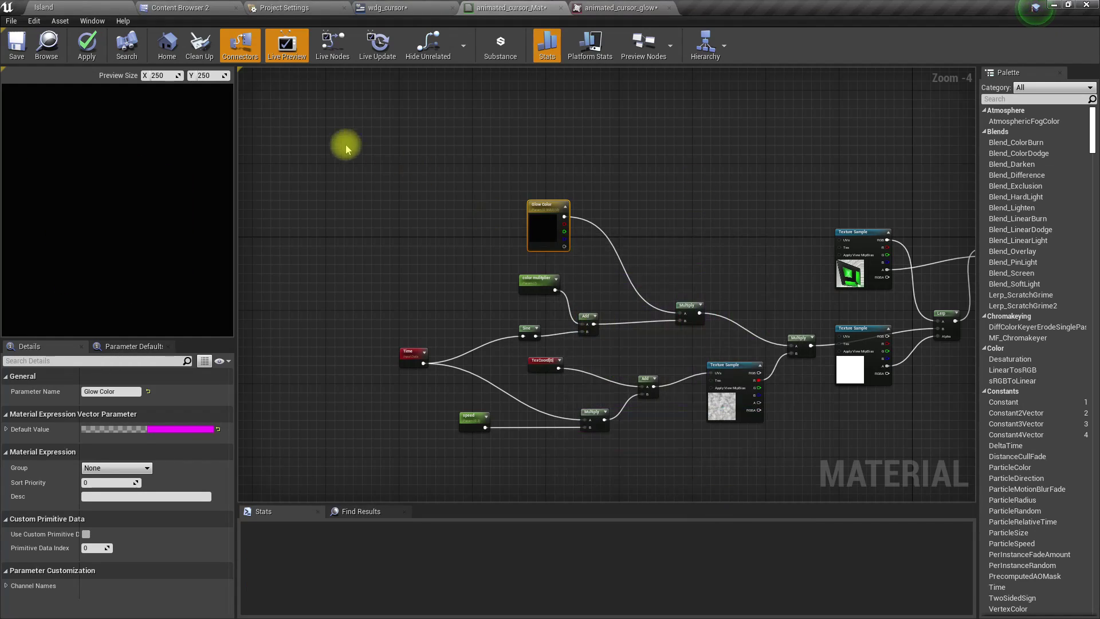
# Apply the material changes and return to the Island level editor.
pyautogui.click(86, 46)
pyautogui.click(105, 5)
pyautogui.moveTo(385, 226); pyautogui.dragTo(437, 245)
# Play the level full screen with F11 and open the inventory to view the magenta cursor.
pyautogui.hotkey('alt', 'p')
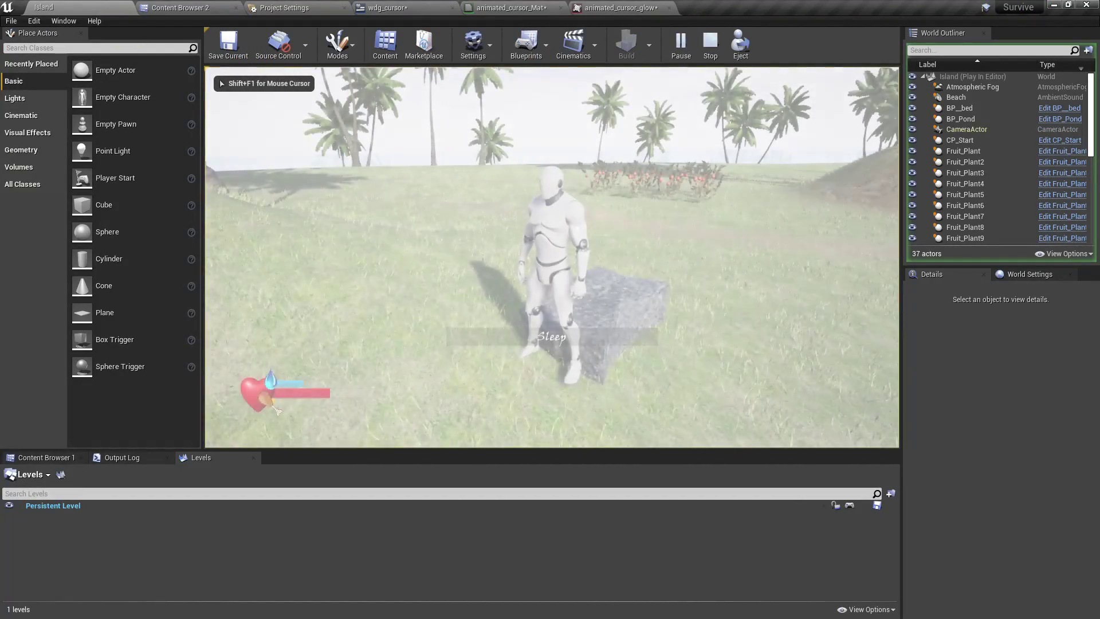
pyautogui.press('F11')
pyautogui.press('i')
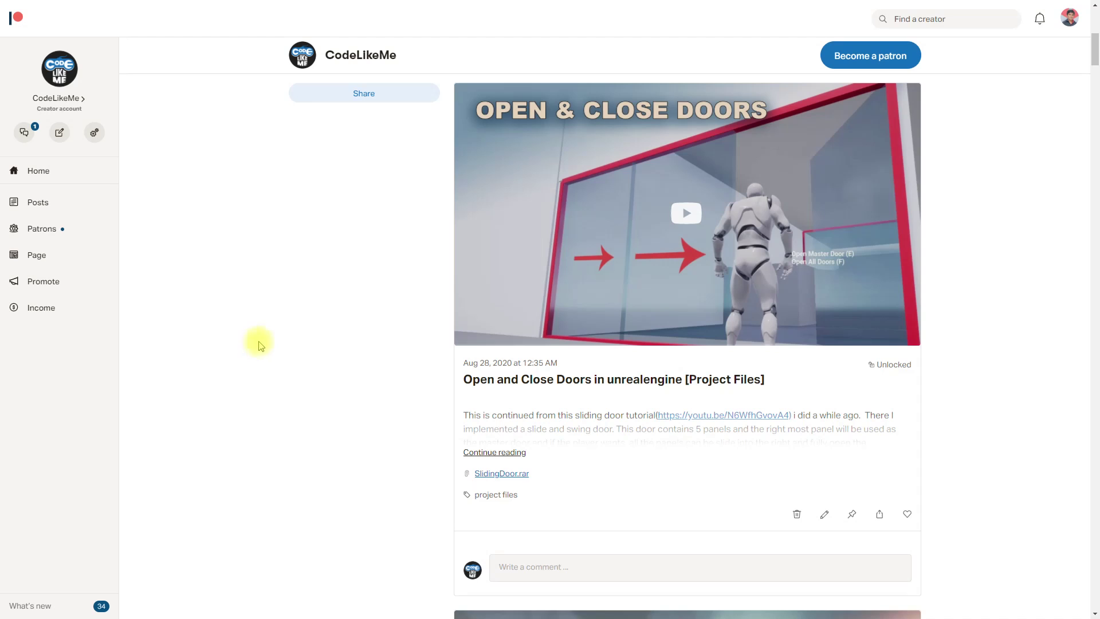
pyautogui.scroll(-12, 246, 341)
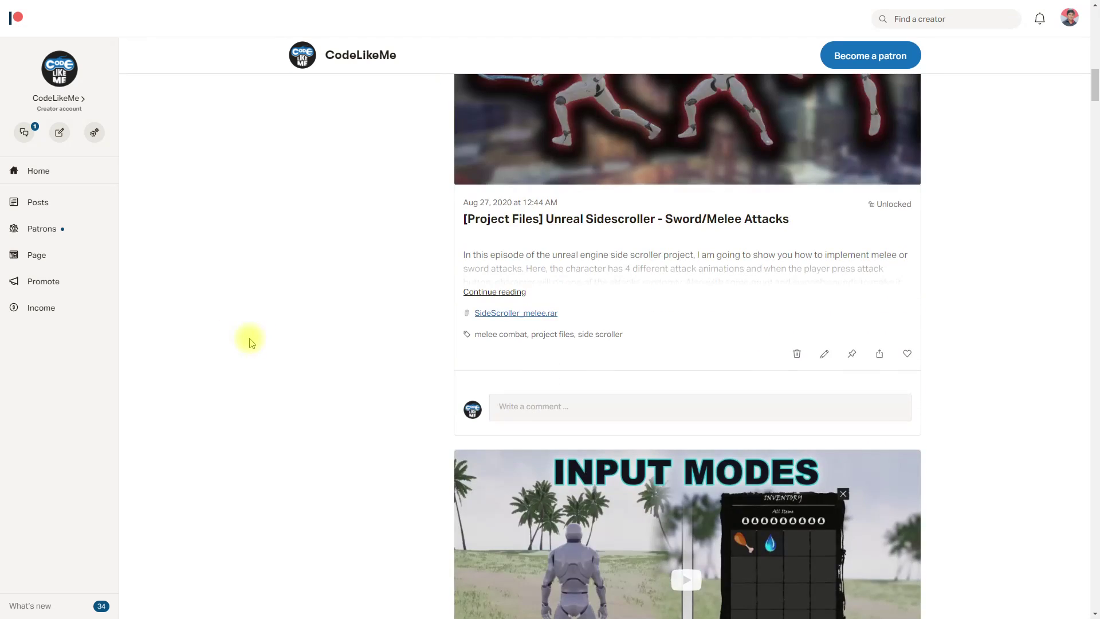
pyautogui.scroll(-10, 255, 342)
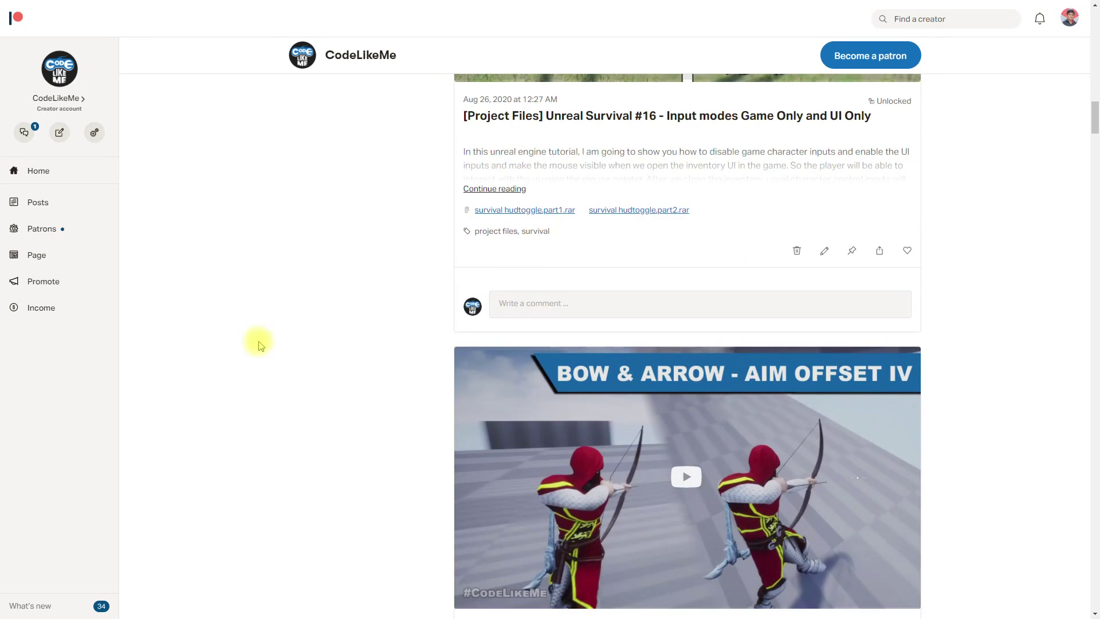
pyautogui.scroll(-20, 257, 344)
pyautogui.scroll(-20, 269, 358)
pyautogui.scroll(-20, 278, 367)
pyautogui.scroll(-16, 400, 376)
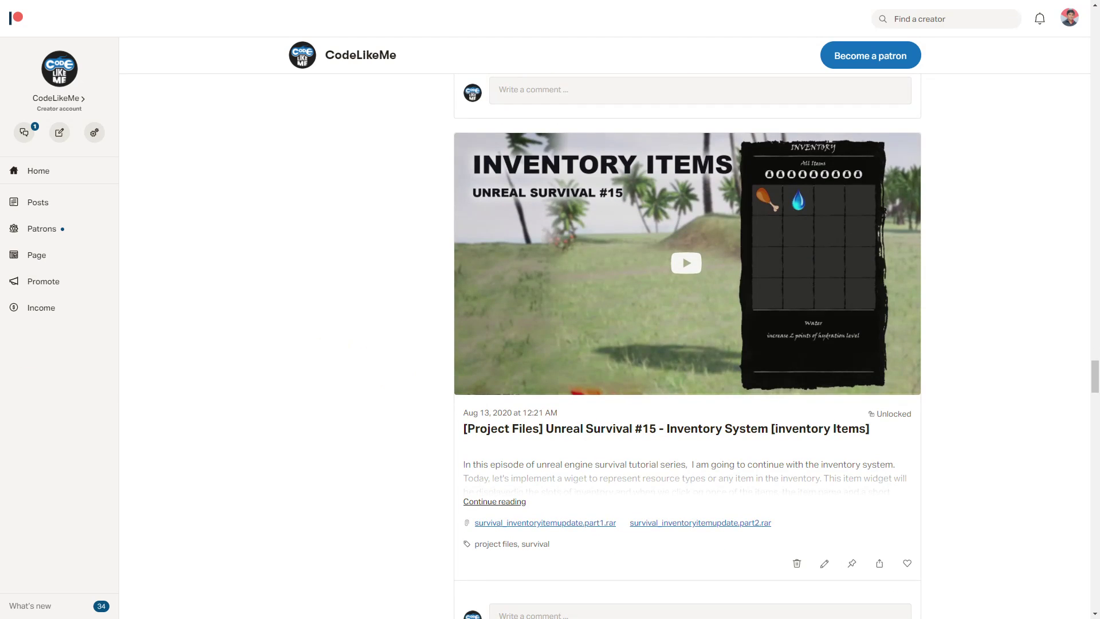